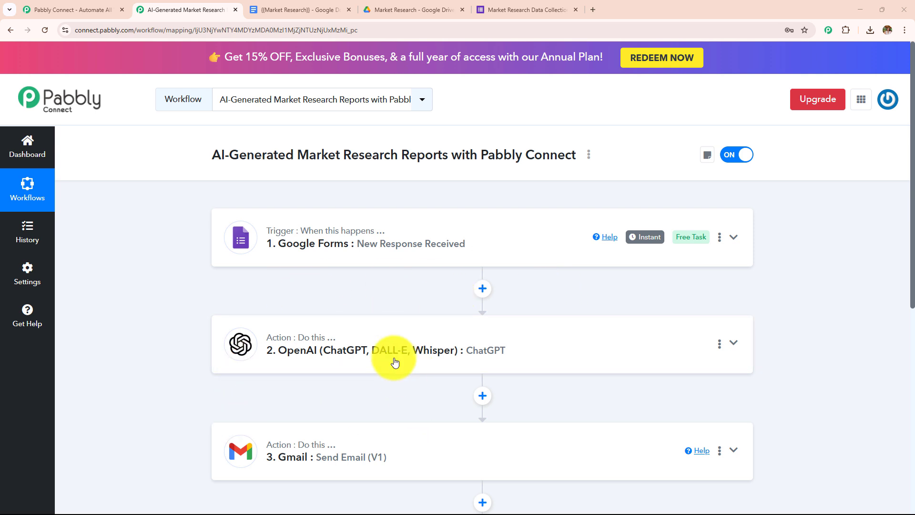
Step: Review the four workflow steps (Google Forms, ChatGPT, Gmail, Google Docs), then bring up the Market Research form
{"action": "scroll", "coordinate": [394, 361], "scroll_direction": "down", "scroll_amount": 3}
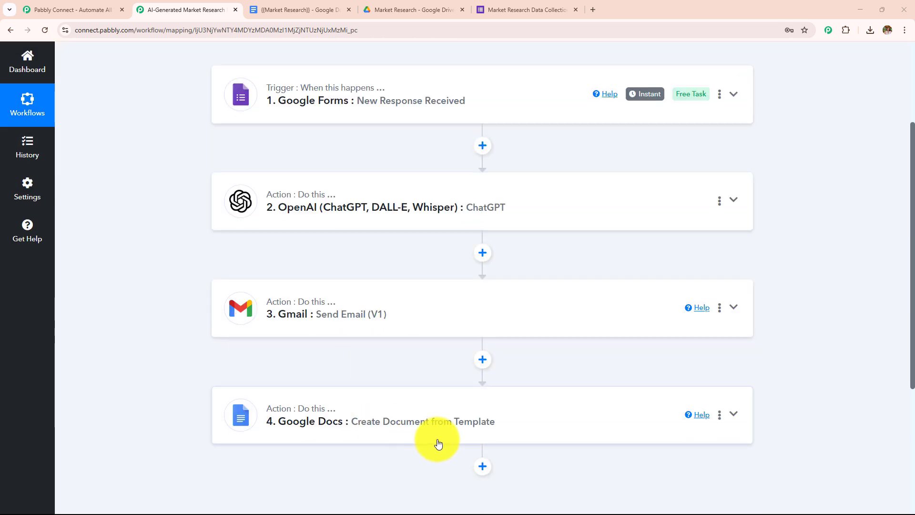
{"action": "scroll", "coordinate": [438, 444], "scroll_direction": "up", "scroll_amount": 2}
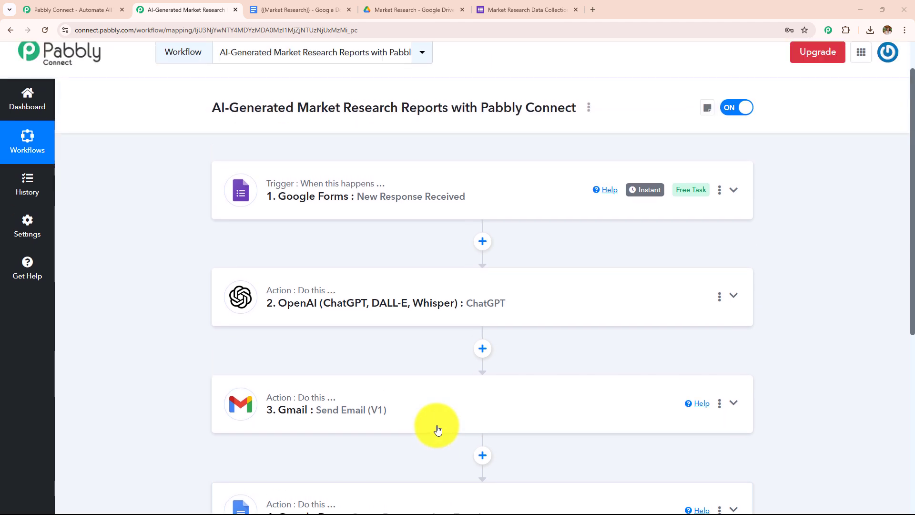
{"action": "scroll", "coordinate": [437, 430], "scroll_direction": "up", "scroll_amount": 1}
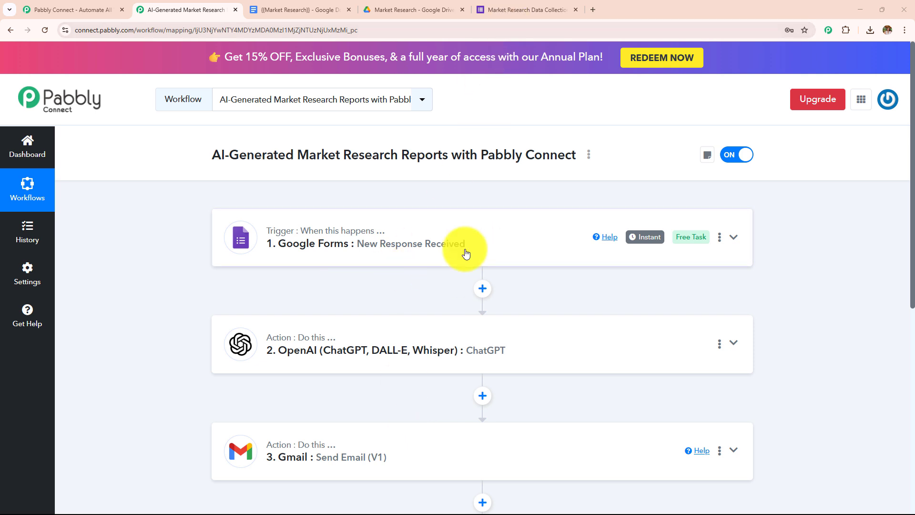
{"action": "left_click", "coordinate": [508, 8]}
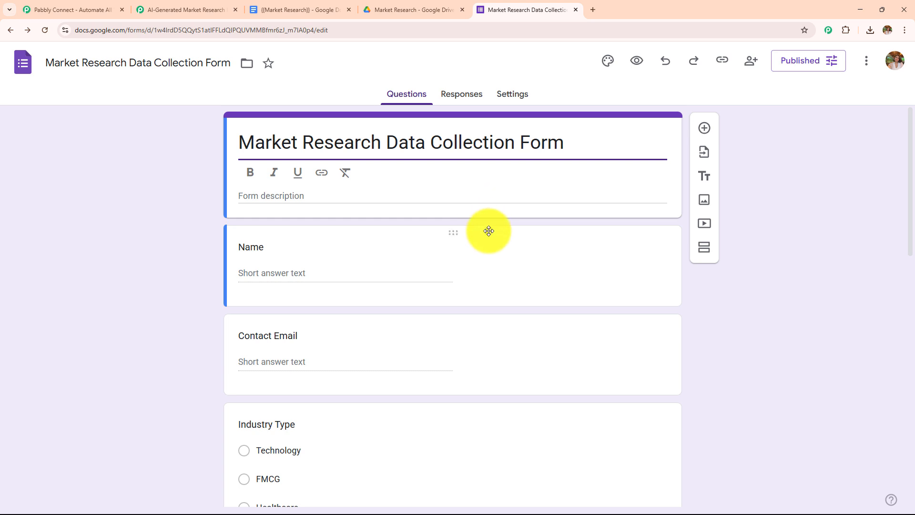
Step: Copy the form's responder link and load the live form in a new tab
{"action": "scroll", "coordinate": [489, 231], "scroll_direction": "down", "scroll_amount": 13}
{"action": "scroll", "coordinate": [467, 296], "scroll_direction": "up", "scroll_amount": 2}
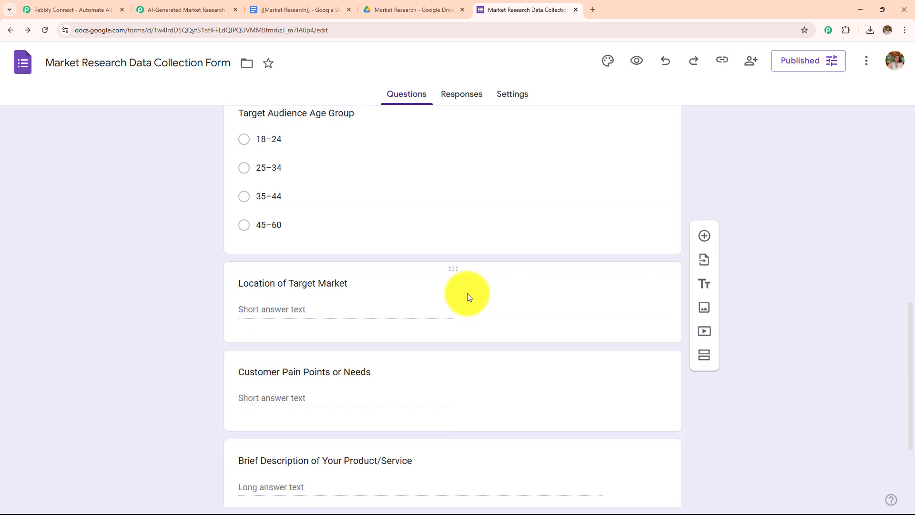
{"action": "scroll", "coordinate": [467, 293], "scroll_direction": "up", "scroll_amount": 10}
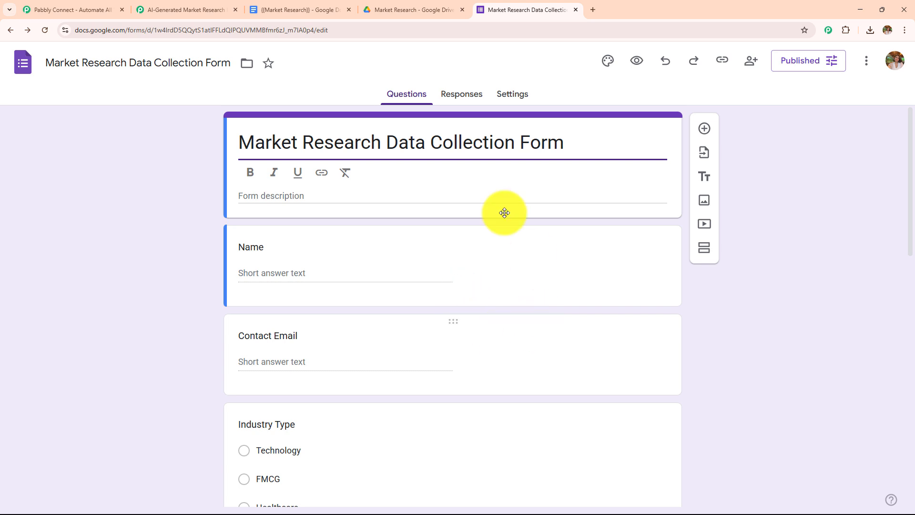
{"action": "left_click", "coordinate": [200, 10]}
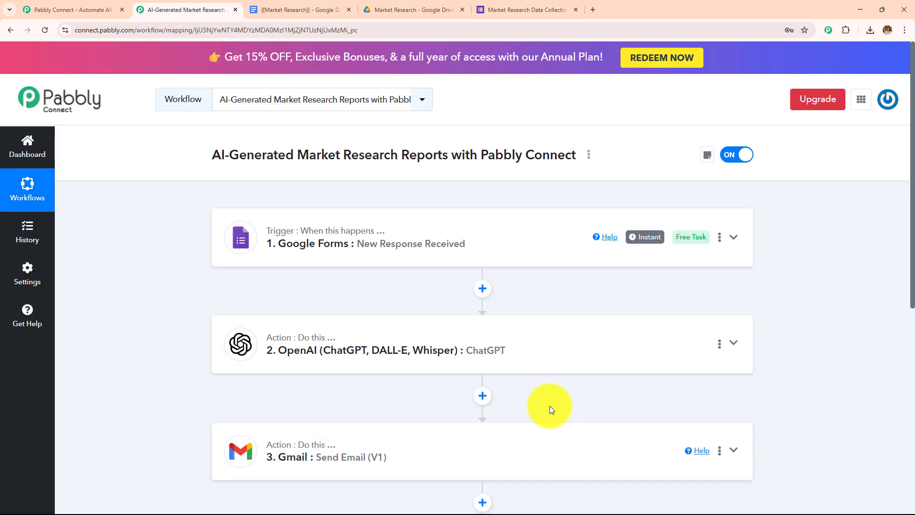
{"action": "left_click", "coordinate": [502, 16]}
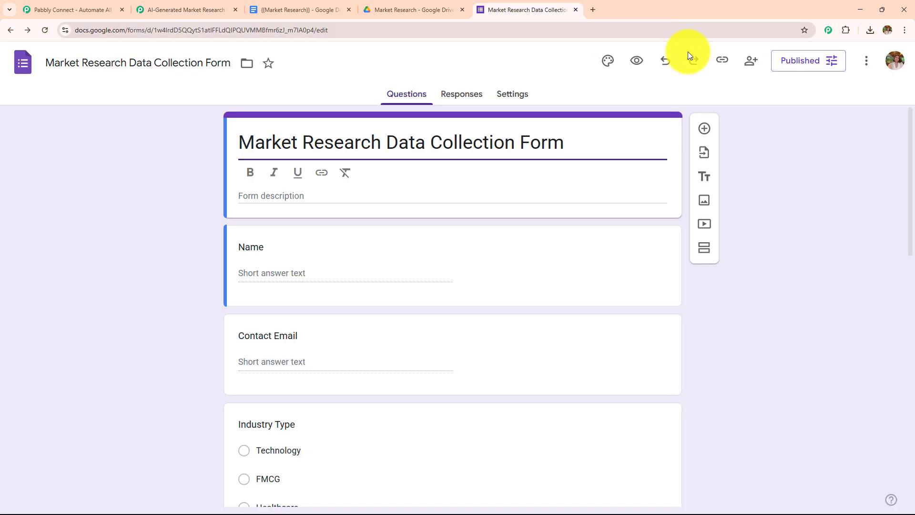
{"action": "left_click", "coordinate": [722, 61]}
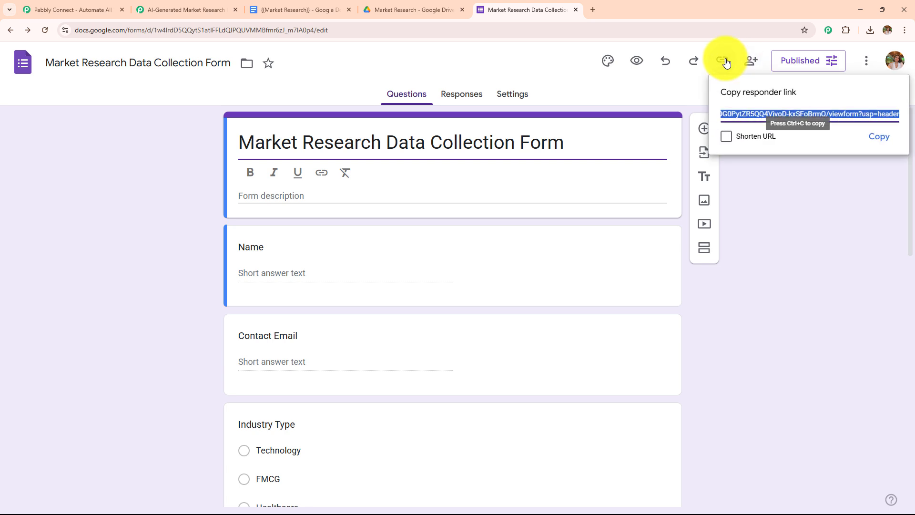
{"action": "left_click", "coordinate": [871, 137]}
{"action": "left_click", "coordinate": [594, 9]}
{"action": "key", "text": "ctrl+v"}
{"action": "key", "text": "Return"}
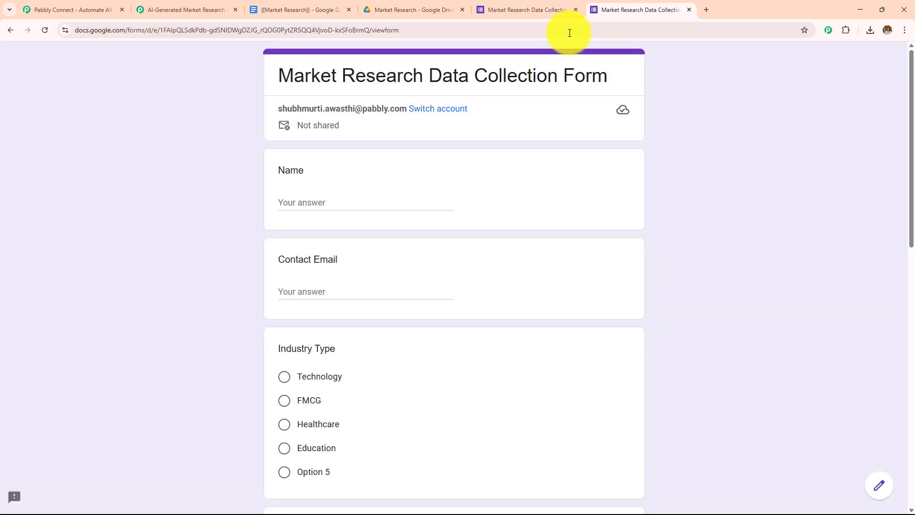
Step: Enter the respondent's name and contact email, and choose FMCG industry and 25–34 age group
{"action": "scroll", "coordinate": [364, 108], "scroll_direction": "down", "scroll_amount": 2}
{"action": "left_click", "coordinate": [364, 110]}
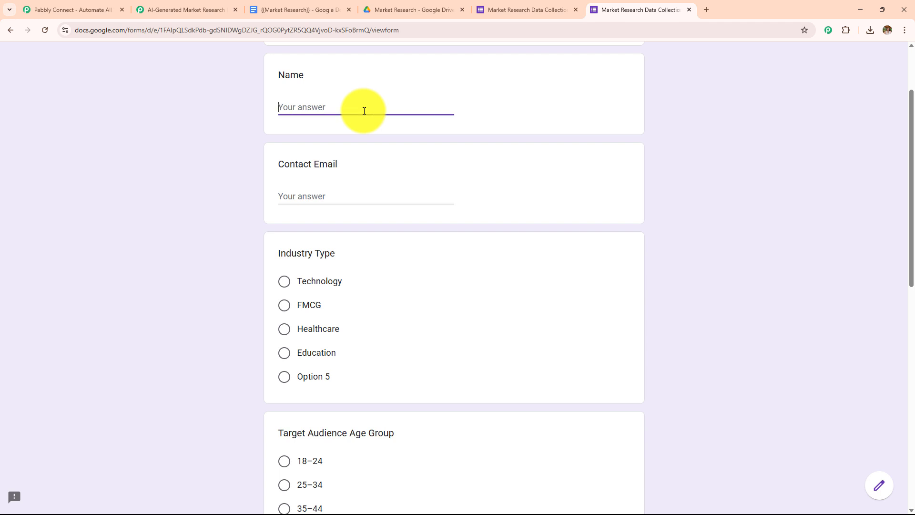
{"action": "type", "text": "Latest User"}
{"action": "left_click", "coordinate": [327, 204]}
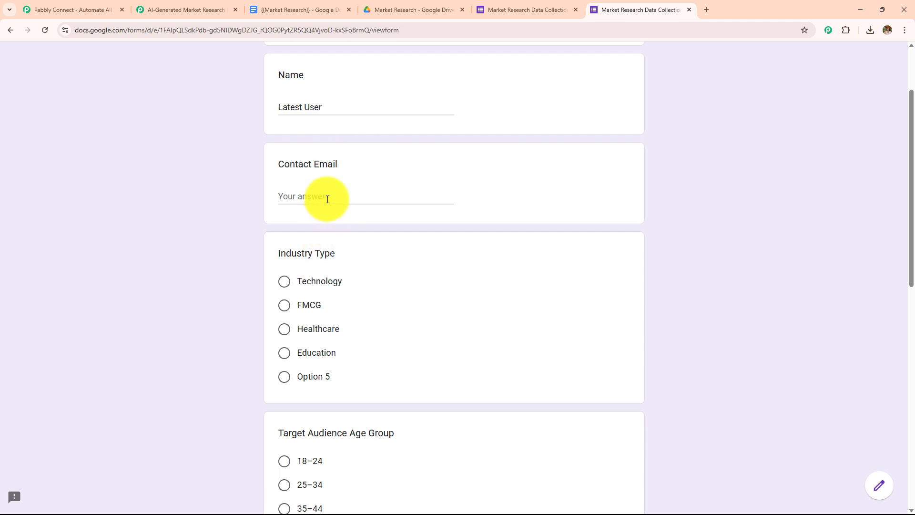
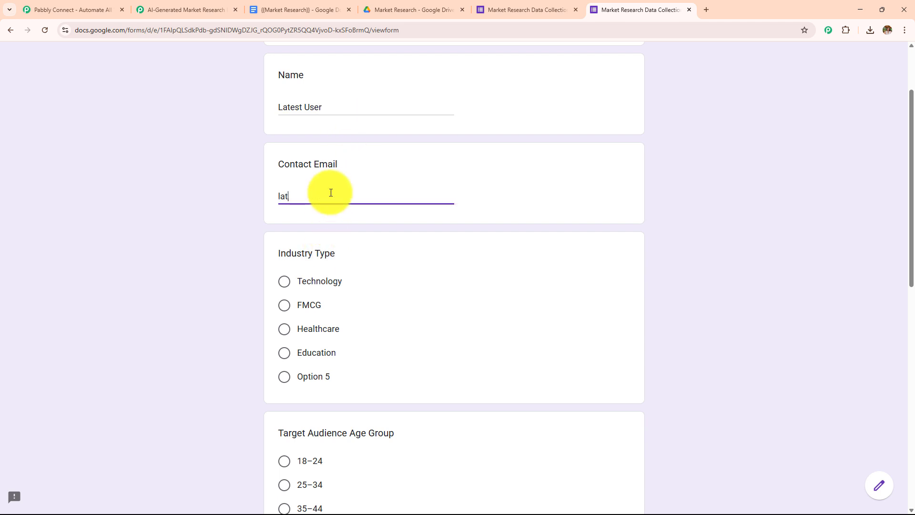
{"action": "scroll", "coordinate": [313, 262], "scroll_direction": "down", "scroll_amount": 2}
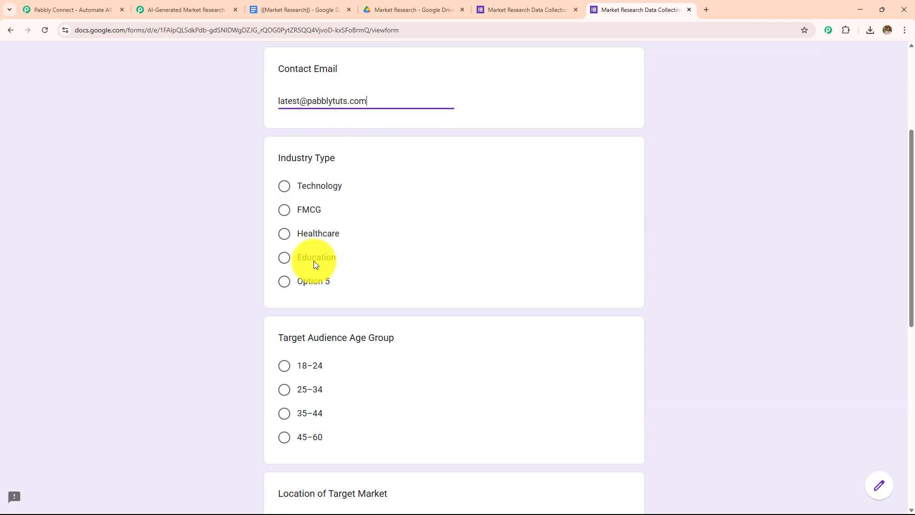
{"action": "left_click", "coordinate": [284, 210]}
{"action": "scroll", "coordinate": [436, 272], "scroll_direction": "down", "scroll_amount": 5}
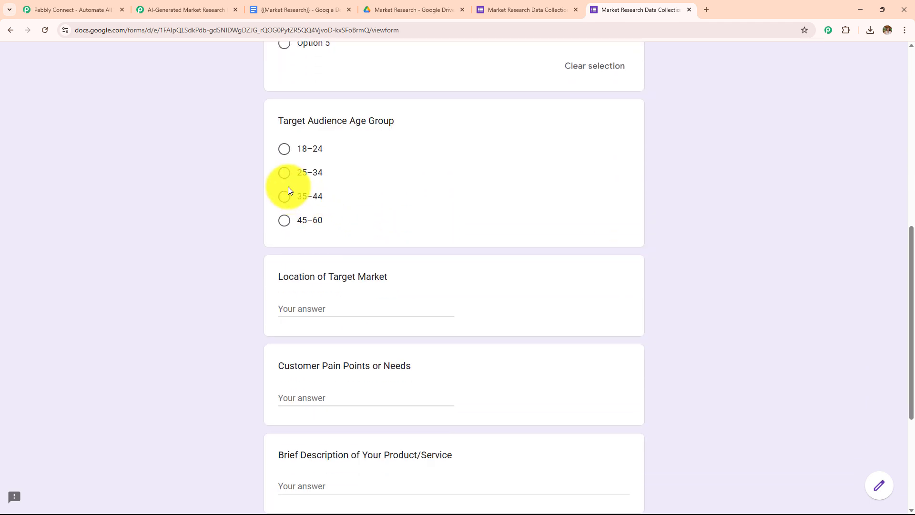
{"action": "left_click", "coordinate": [284, 174]}
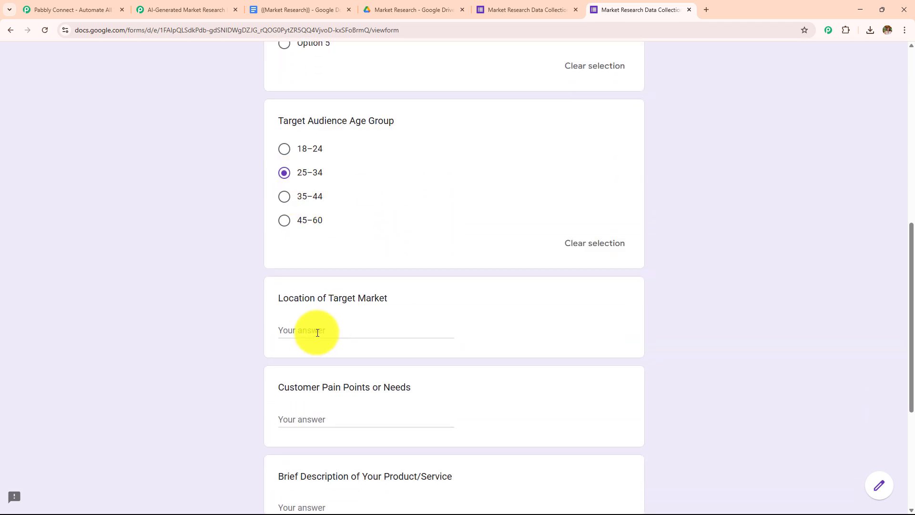
Step: Answer Location of Target Market with India and paste in the customer pain points
{"action": "left_click", "coordinate": [318, 333]}
{"action": "scroll", "coordinate": [359, 319], "scroll_direction": "down", "scroll_amount": 2}
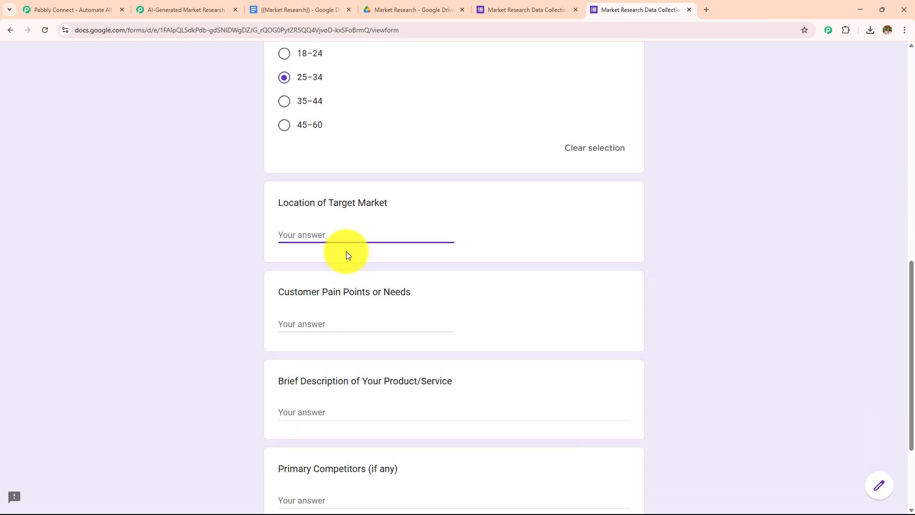
{"action": "type", "text": "India"}
{"action": "key", "text": "Tab"}
{"action": "scroll", "coordinate": [399, 277], "scroll_direction": "down", "scroll_amount": 2}
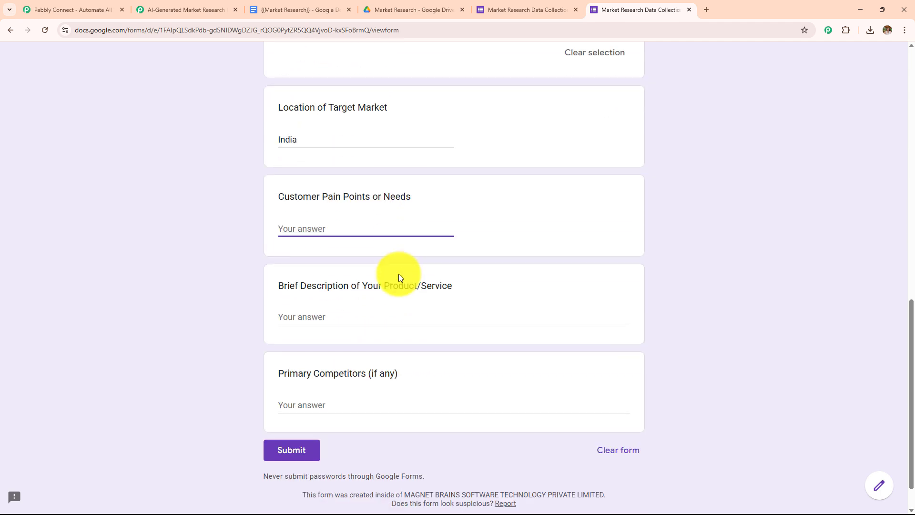
{"action": "key", "text": "ctrl+v"}
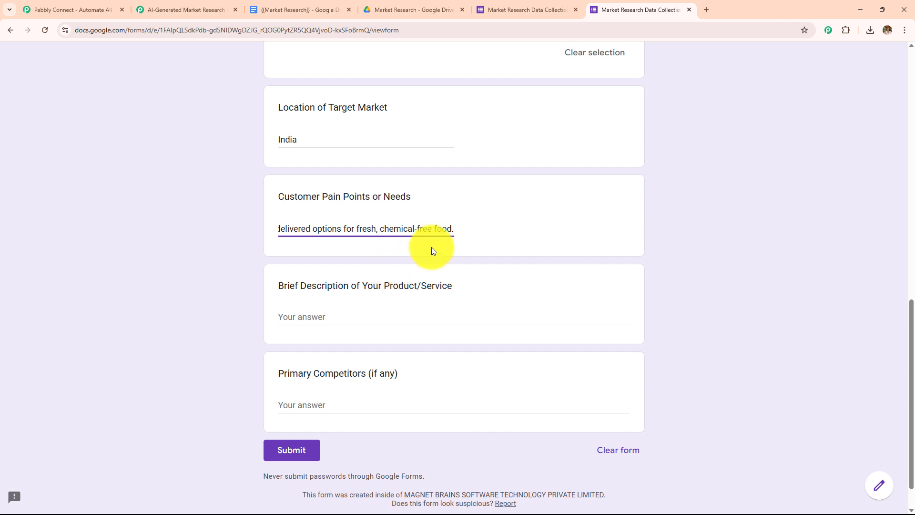
{"action": "left_click_drag", "start_coordinate": [453, 229], "coordinate": [127, 233]}
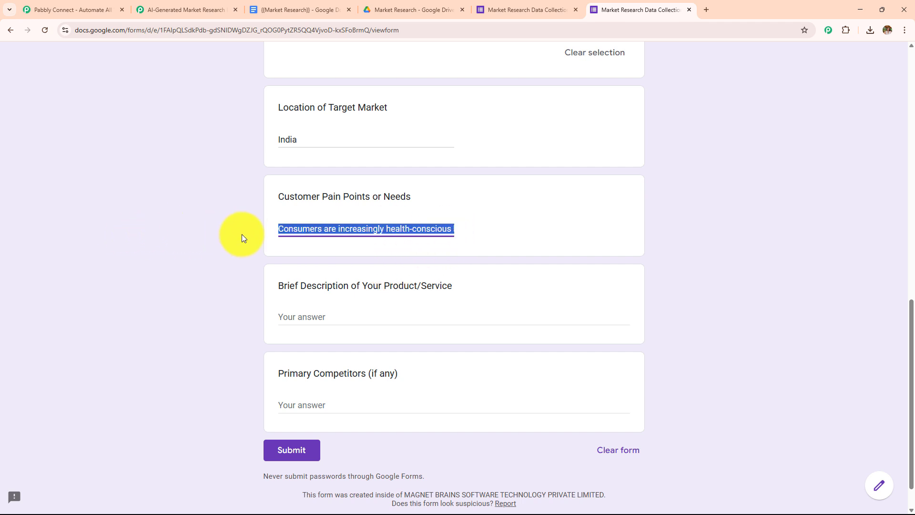
{"action": "left_click_drag", "start_coordinate": [434, 246], "coordinate": [466, 222]}
Step: Paste the product description and BigBasket Organic as primary competitor, then submit the response
{"action": "left_click", "coordinate": [465, 223]}
{"action": "left_click", "coordinate": [342, 321]}
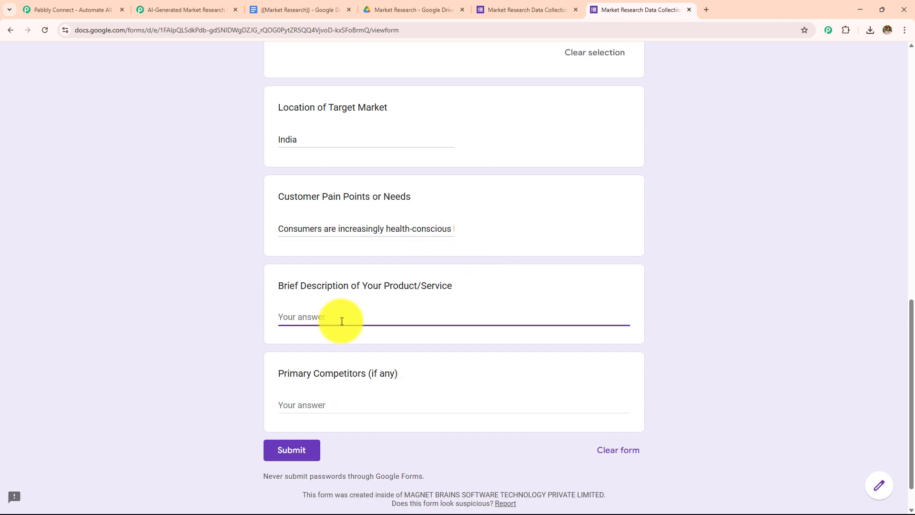
{"action": "type", "text": "We deliver certified organic fruits, vegetables, and grains through an app-based subscription model focused on traceability and freshness."}
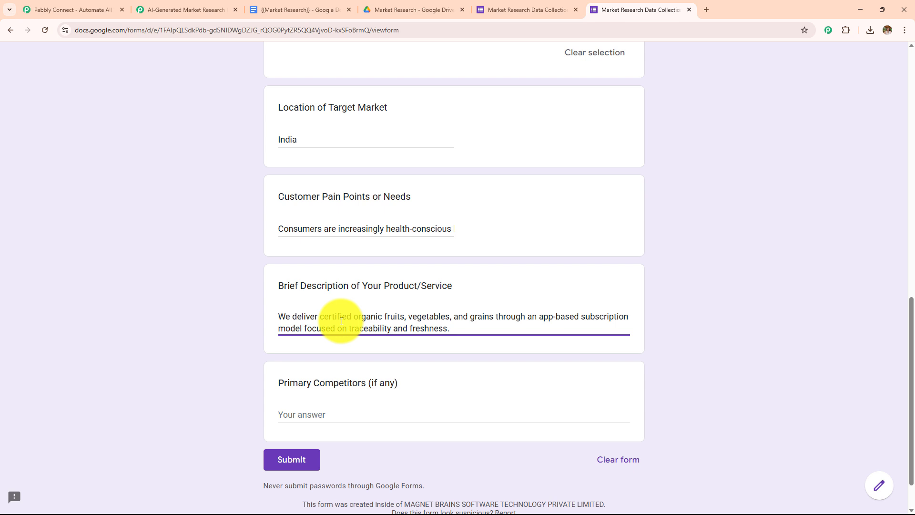
{"action": "scroll", "coordinate": [324, 343], "scroll_direction": "down", "scroll_amount": 1}
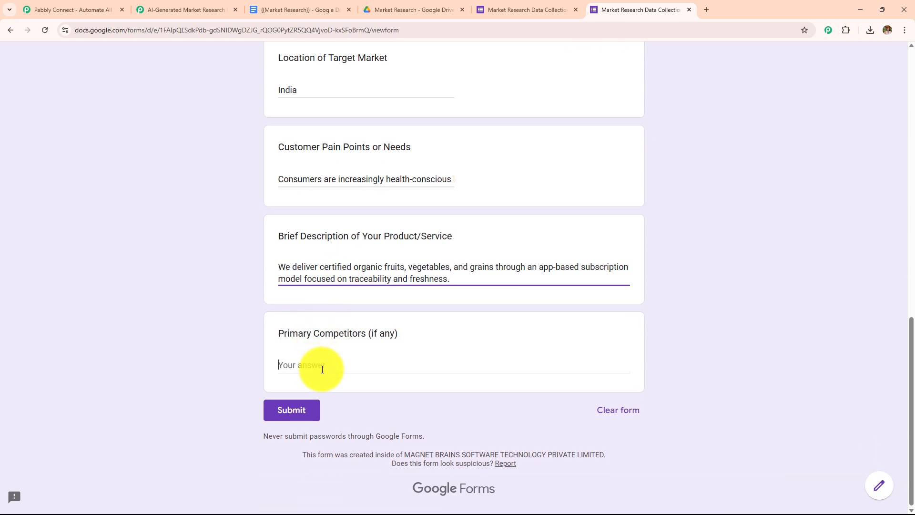
{"action": "left_click", "coordinate": [323, 370]}
{"action": "type", "text": "BigBasket Organic"}
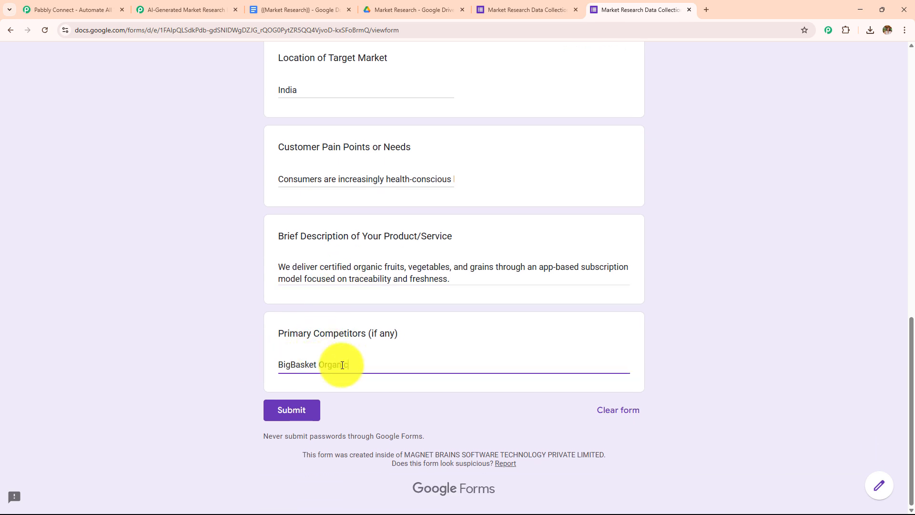
{"action": "left_click", "coordinate": [292, 417]}
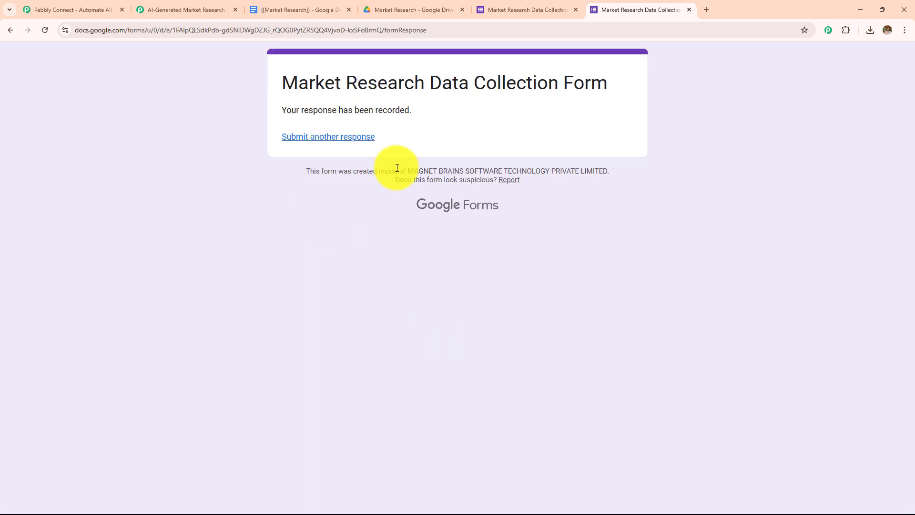
Step: Read through the AI-generated market research report email in Gmail, then move to Drive's Market Research folder
{"action": "left_click", "coordinate": [206, 6]}
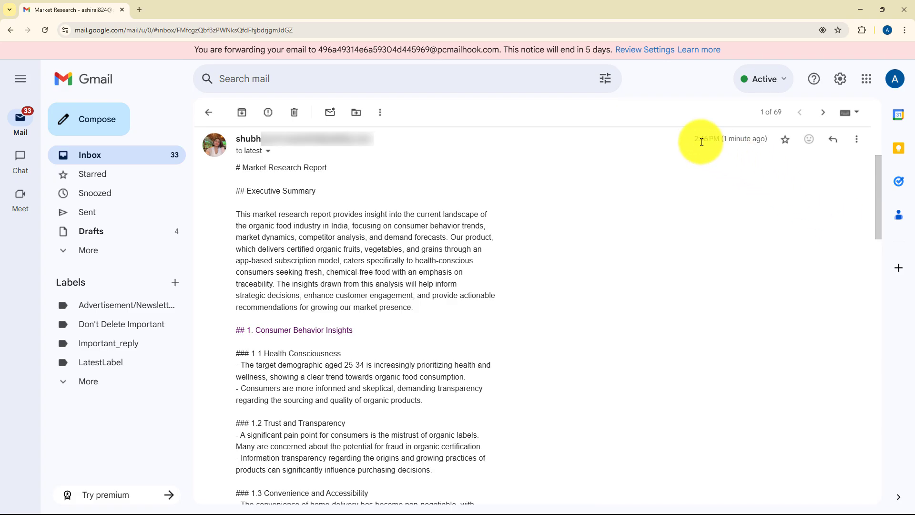
{"action": "left_click_drag", "start_coordinate": [702, 142], "coordinate": [585, 255]}
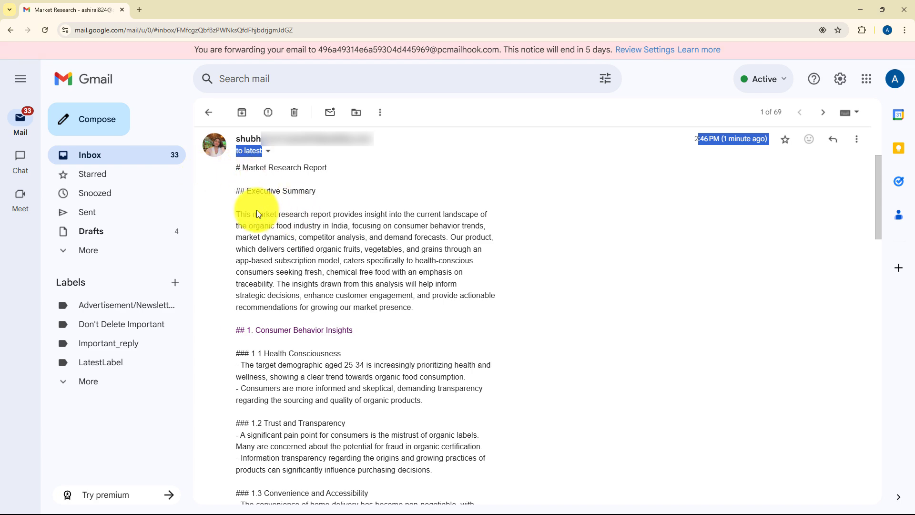
{"action": "scroll", "coordinate": [257, 213], "scroll_direction": "down", "scroll_amount": 5}
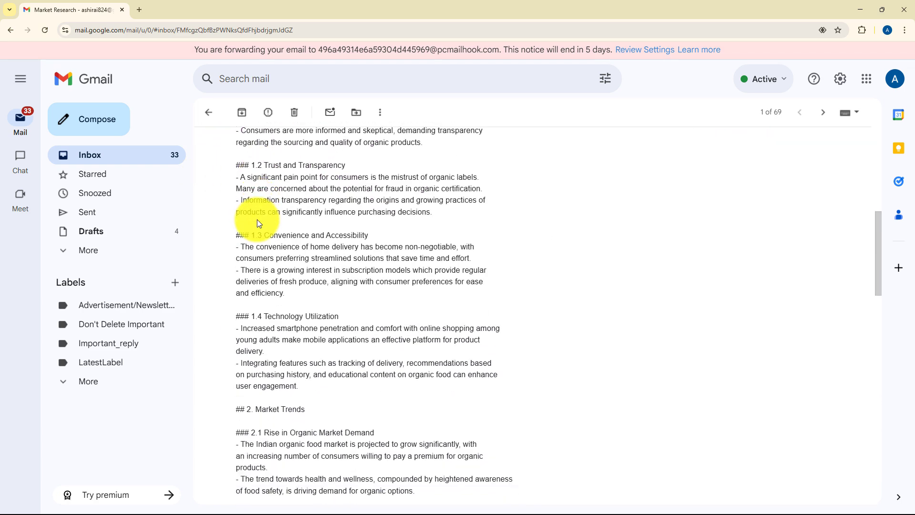
{"action": "scroll", "coordinate": [259, 223], "scroll_direction": "down", "scroll_amount": 8}
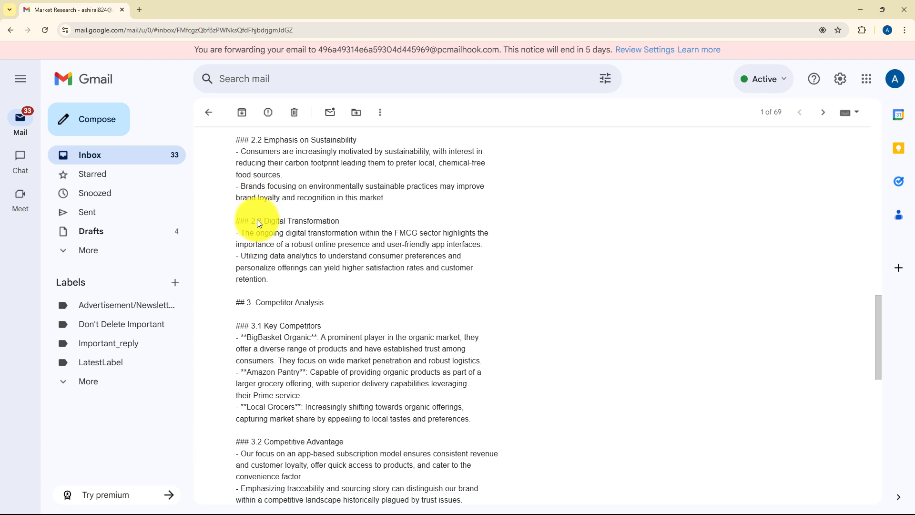
{"action": "scroll", "coordinate": [257, 222], "scroll_direction": "down", "scroll_amount": 5}
{"action": "scroll", "coordinate": [258, 219], "scroll_direction": "down", "scroll_amount": 2}
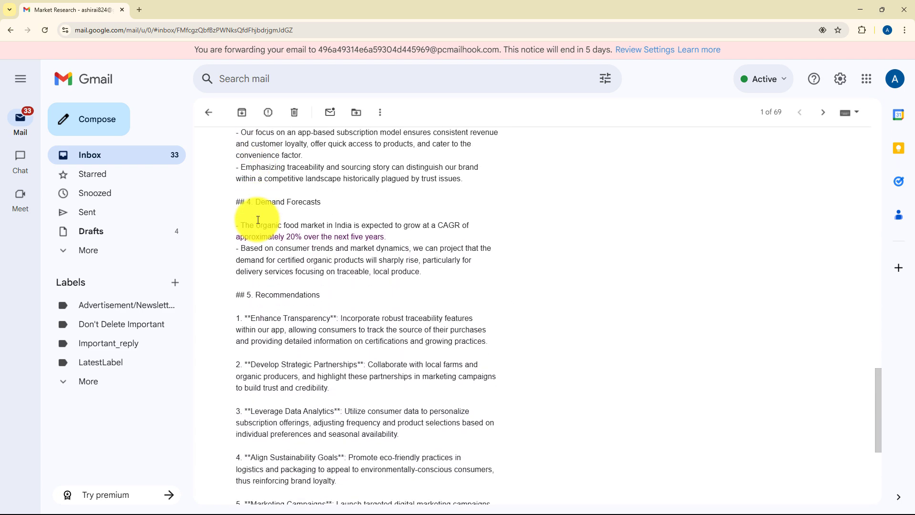
{"action": "scroll", "coordinate": [258, 219], "scroll_direction": "down", "scroll_amount": 5}
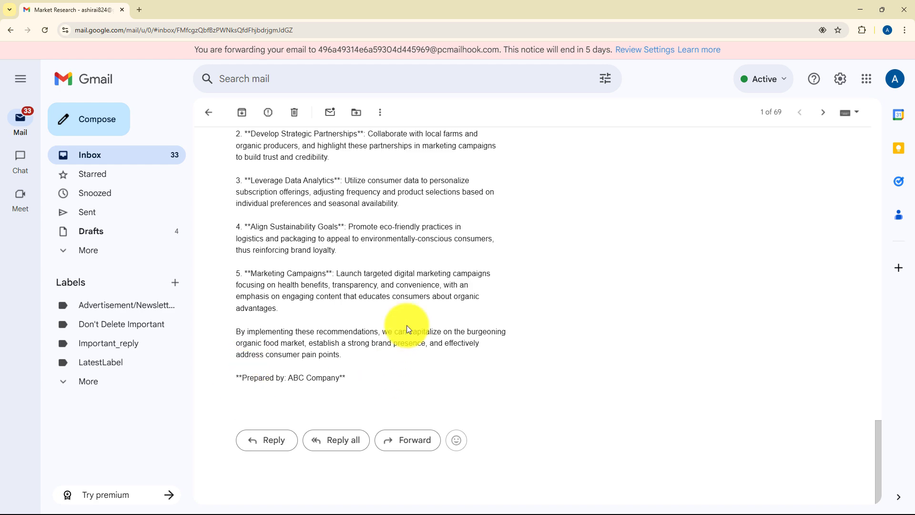
{"action": "scroll", "coordinate": [407, 327], "scroll_direction": "up", "scroll_amount": 10}
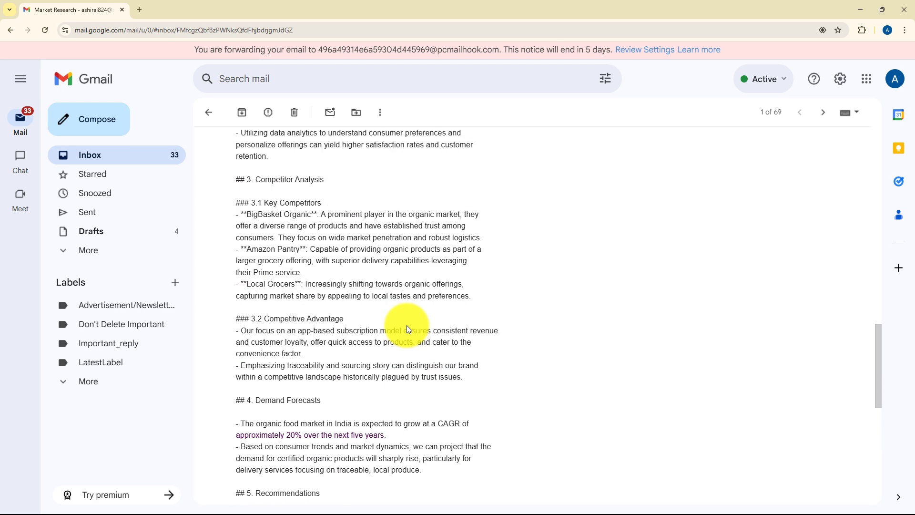
{"action": "key", "text": "alt+Tab"}
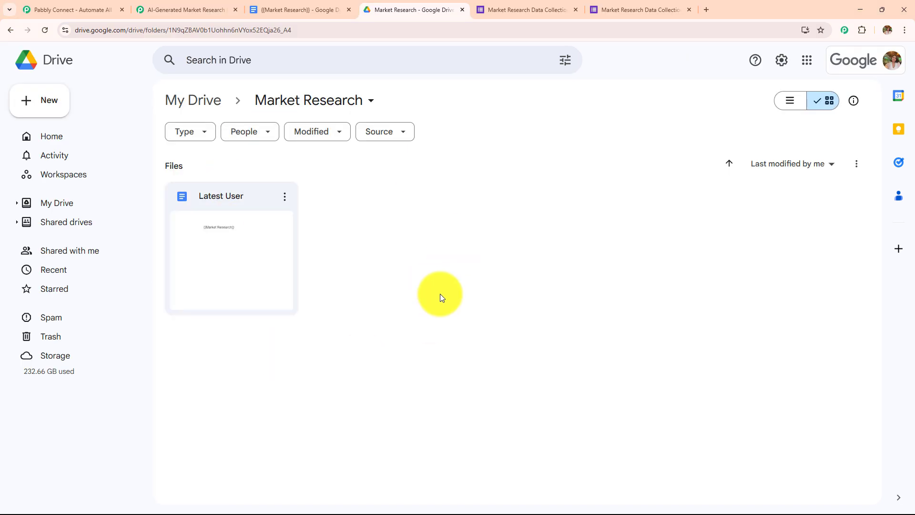
Step: Recheck the four steps of the Pabbly Connect workflow
{"action": "left_click", "coordinate": [191, 9]}
{"action": "scroll", "coordinate": [333, 267], "scroll_direction": "down", "scroll_amount": 4}
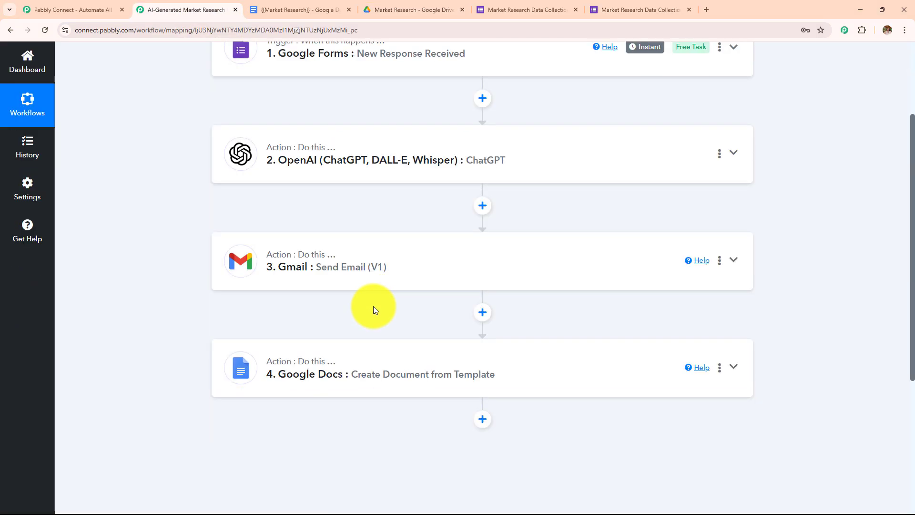
{"action": "scroll", "coordinate": [332, 404], "scroll_direction": "up", "scroll_amount": 5}
{"action": "scroll", "coordinate": [338, 386], "scroll_direction": "down", "scroll_amount": 3}
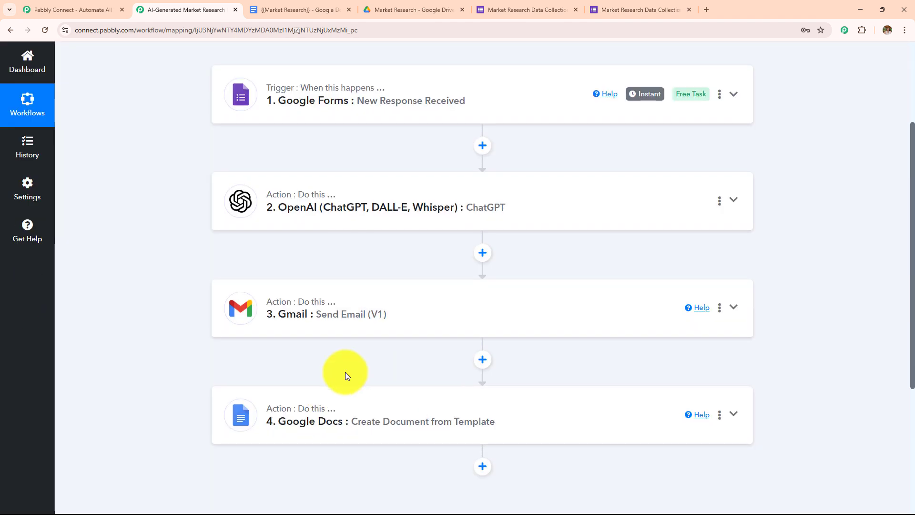
{"action": "scroll", "coordinate": [391, 372], "scroll_direction": "up", "scroll_amount": 3}
Step: Open the 'Latest User' Google Doc from Market Research and read the generated report
{"action": "left_click", "coordinate": [388, 2]}
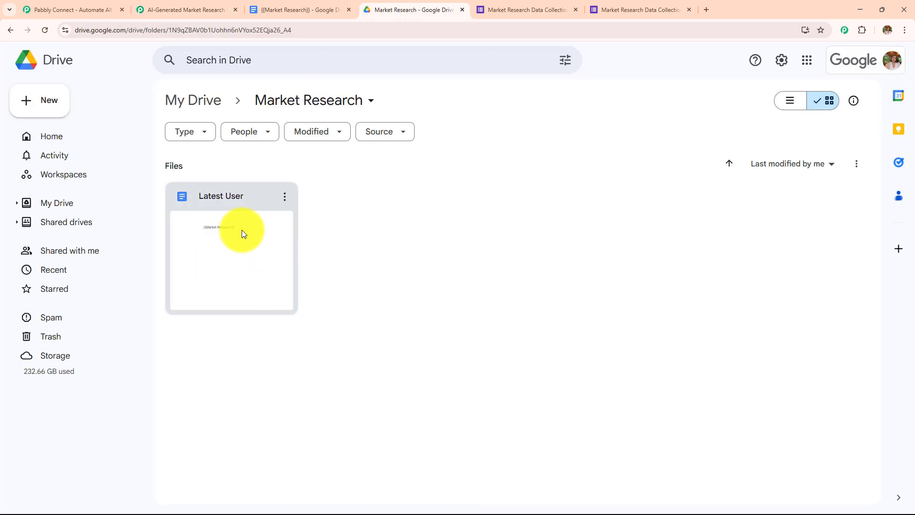
{"action": "double_click", "coordinate": [227, 266]}
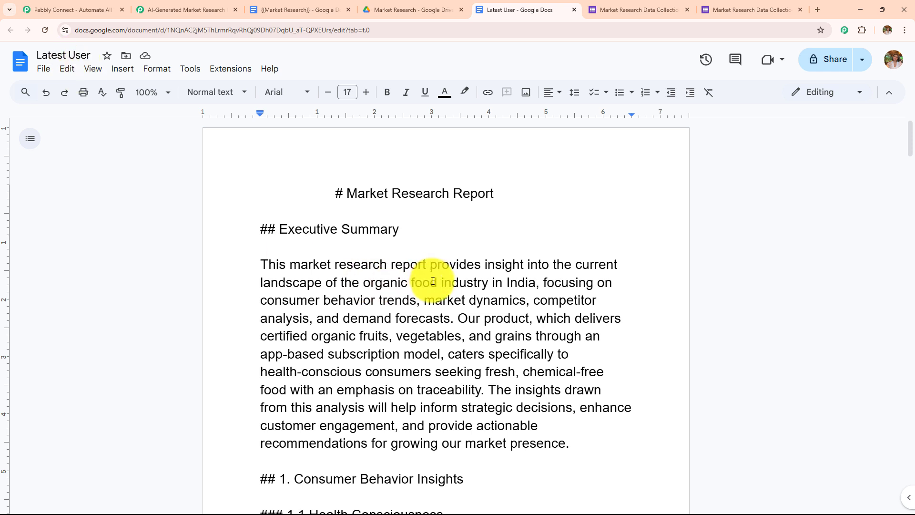
{"action": "scroll", "coordinate": [433, 286], "scroll_direction": "down", "scroll_amount": 1}
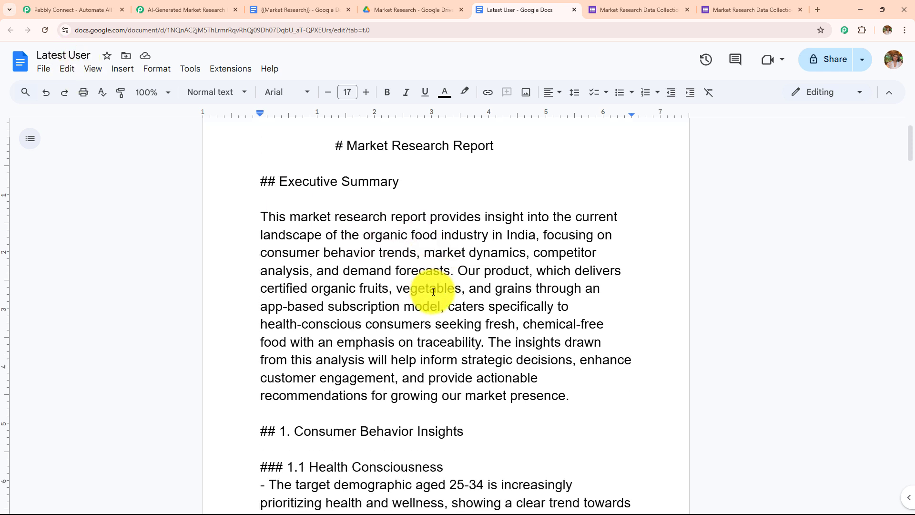
{"action": "scroll", "coordinate": [432, 292], "scroll_direction": "down", "scroll_amount": 3}
{"action": "scroll", "coordinate": [428, 304], "scroll_direction": "down", "scroll_amount": 3}
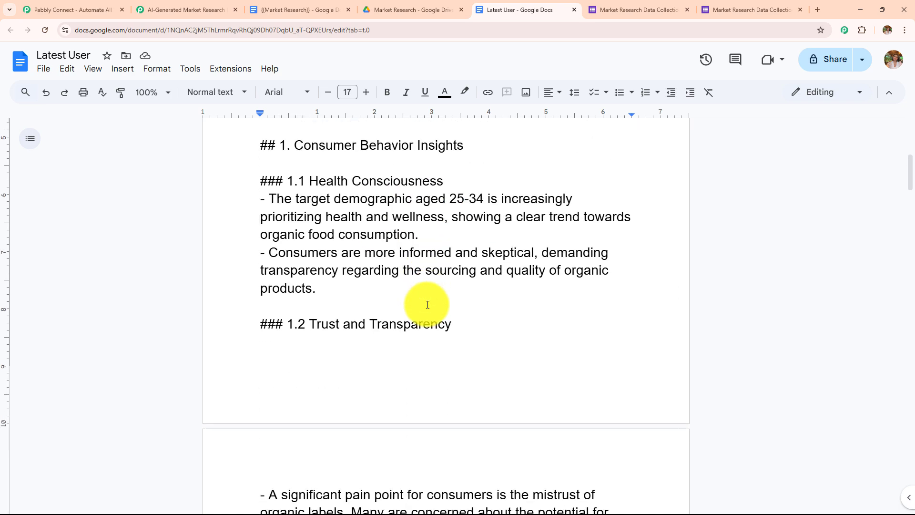
{"action": "scroll", "coordinate": [427, 304], "scroll_direction": "down", "scroll_amount": 20}
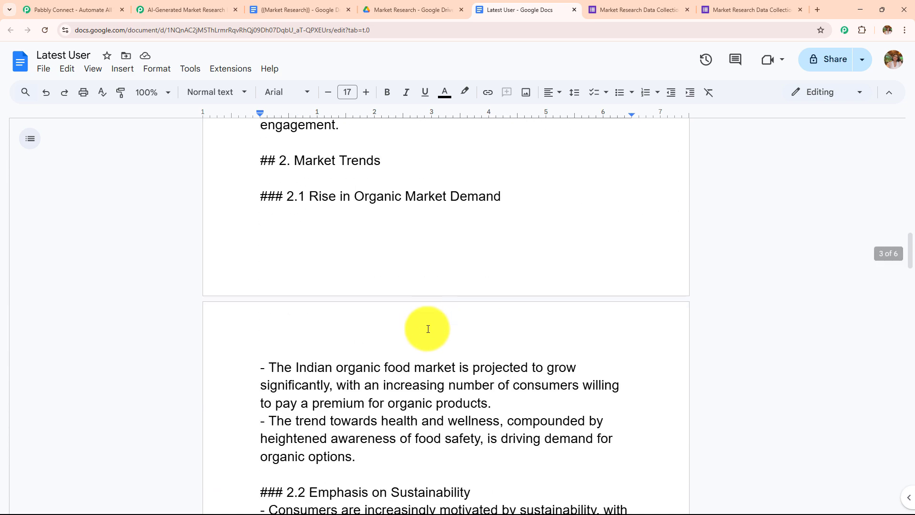
{"action": "scroll", "coordinate": [430, 340], "scroll_direction": "down", "scroll_amount": 15}
{"action": "scroll", "coordinate": [431, 339], "scroll_direction": "up", "scroll_amount": 20}
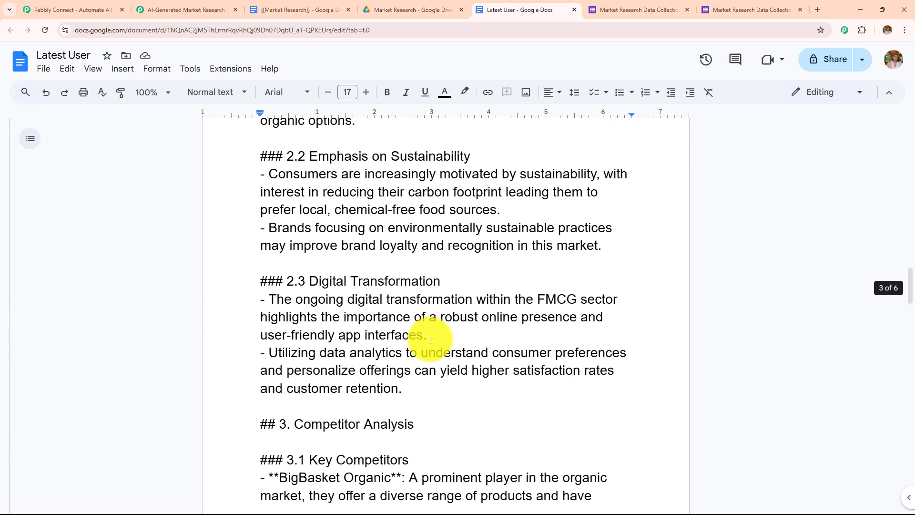
{"action": "scroll", "coordinate": [431, 340], "scroll_direction": "up", "scroll_amount": 10}
{"action": "left_click", "coordinate": [183, 10]}
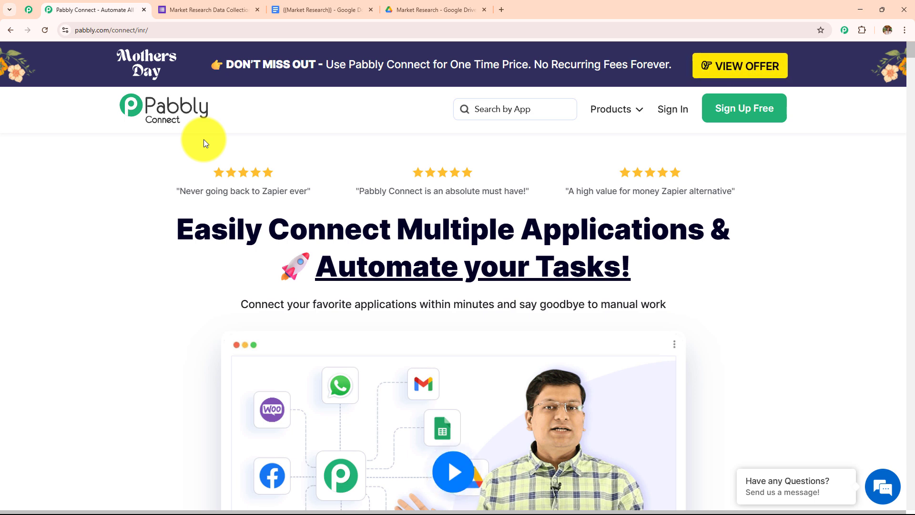
Step: Return to the Pabbly Connect website and point out its web address
{"action": "left_click", "coordinate": [231, 5]}
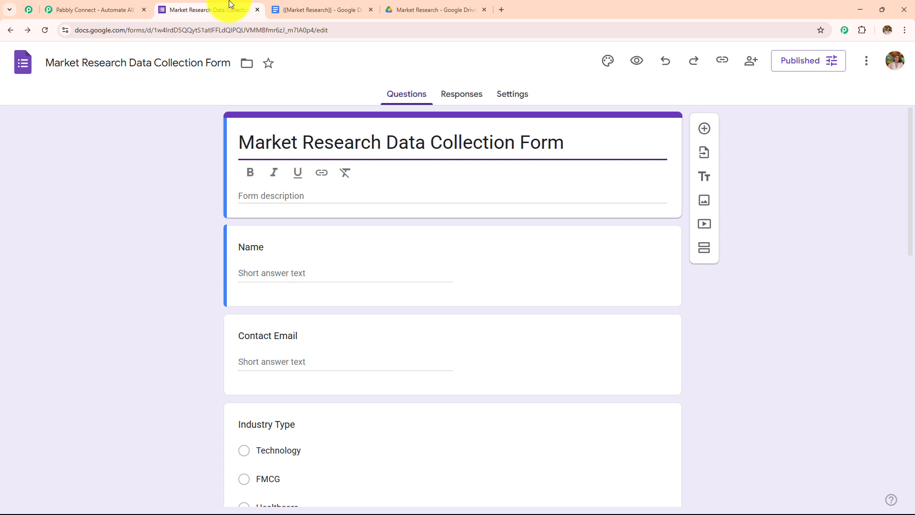
{"action": "left_click", "coordinate": [93, 7]}
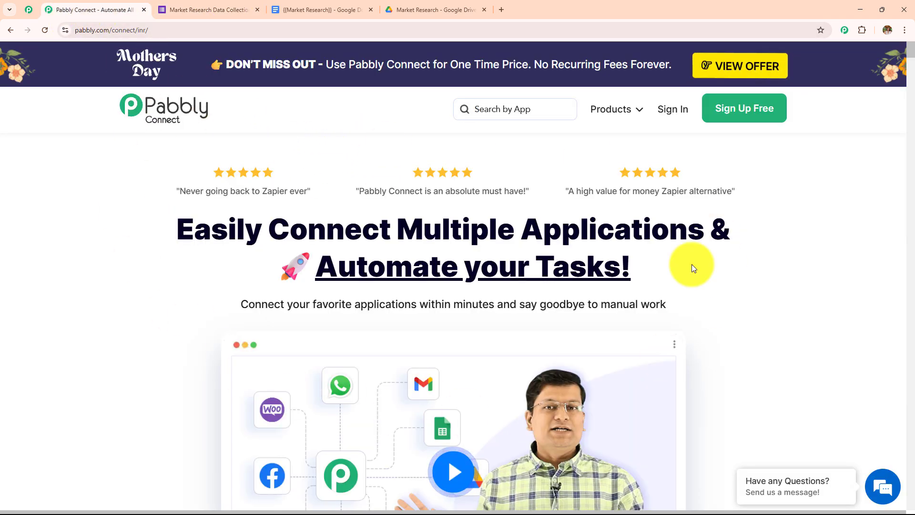
{"action": "left_click_drag", "start_coordinate": [208, 34], "coordinate": [74, 30]}
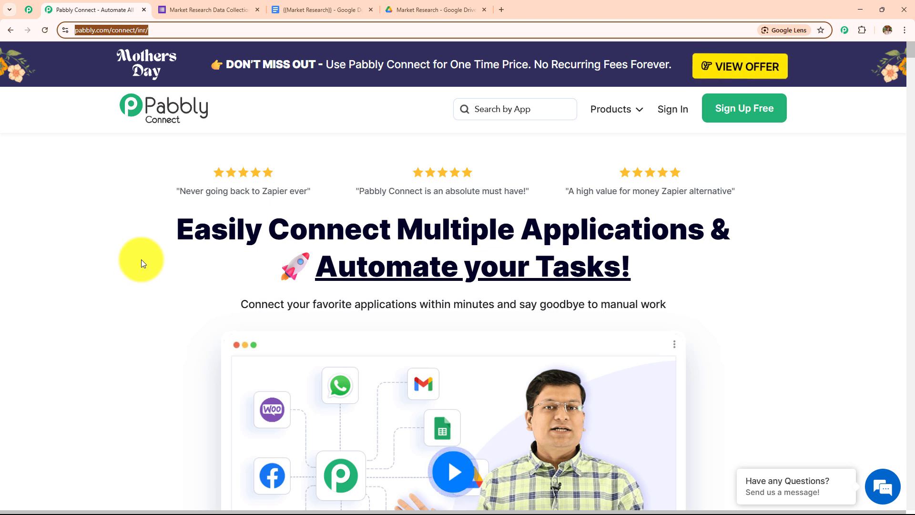
{"action": "left_click", "coordinate": [142, 259]}
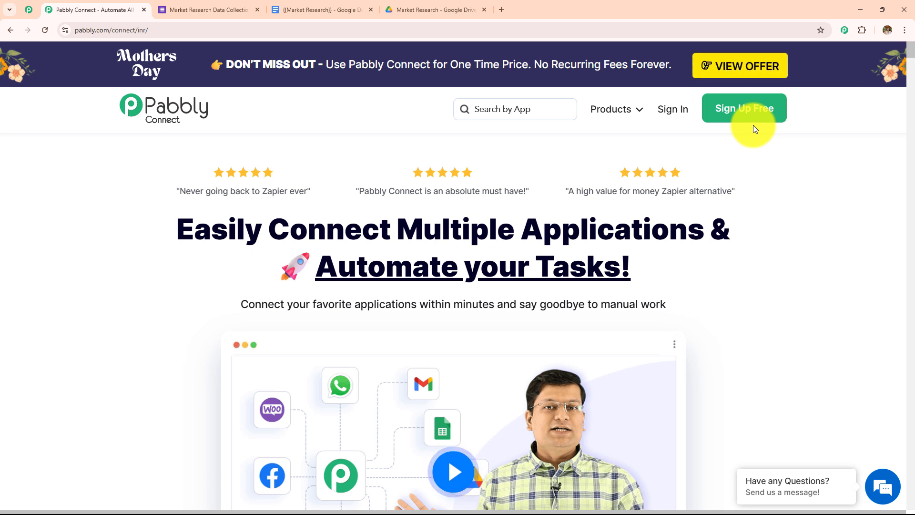
Step: Sign in and open the Pabbly Connect dashboard showing 3000 tasks allotted and 2964 remaining
{"action": "left_click", "coordinate": [674, 114]}
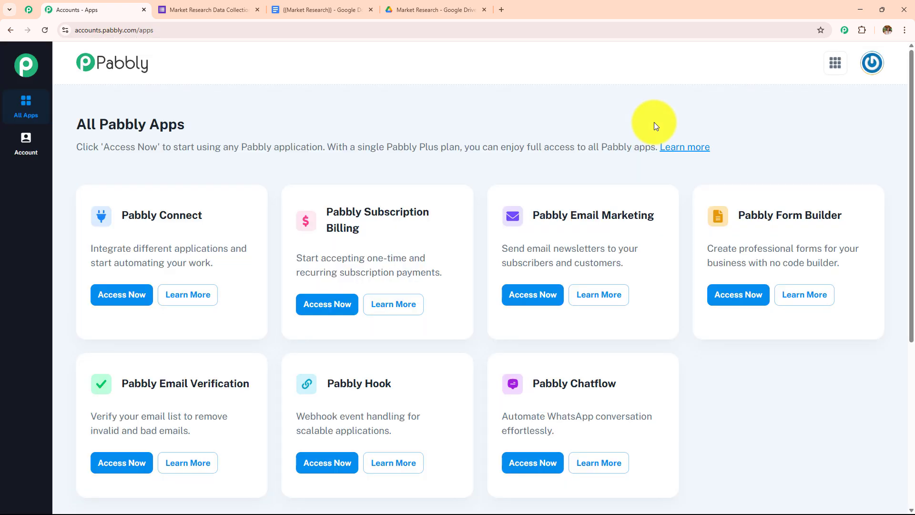
{"action": "left_click_drag", "start_coordinate": [75, 123], "coordinate": [275, 134]}
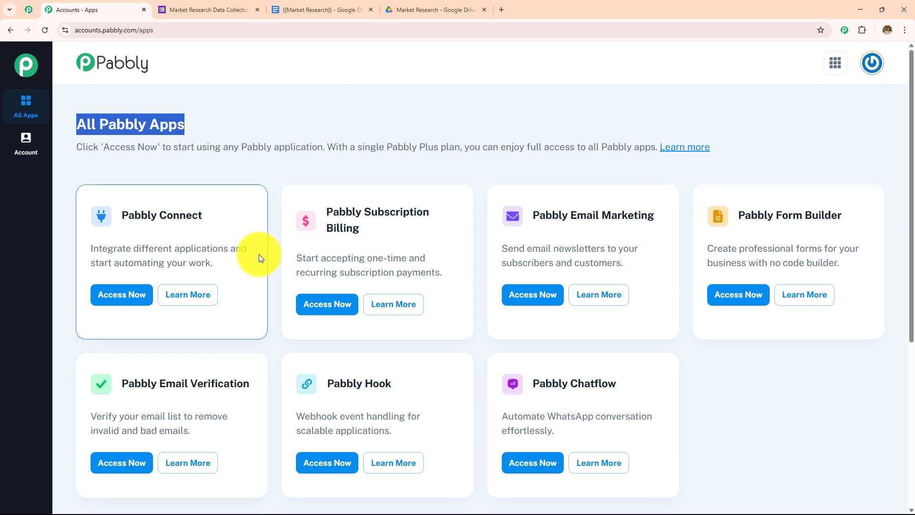
{"action": "left_click_drag", "start_coordinate": [119, 220], "coordinate": [231, 224]}
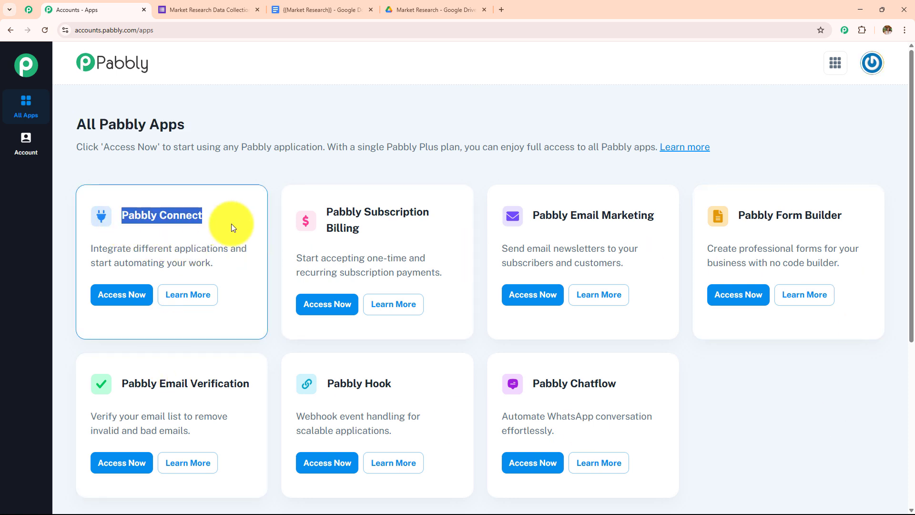
{"action": "left_click", "coordinate": [110, 292]}
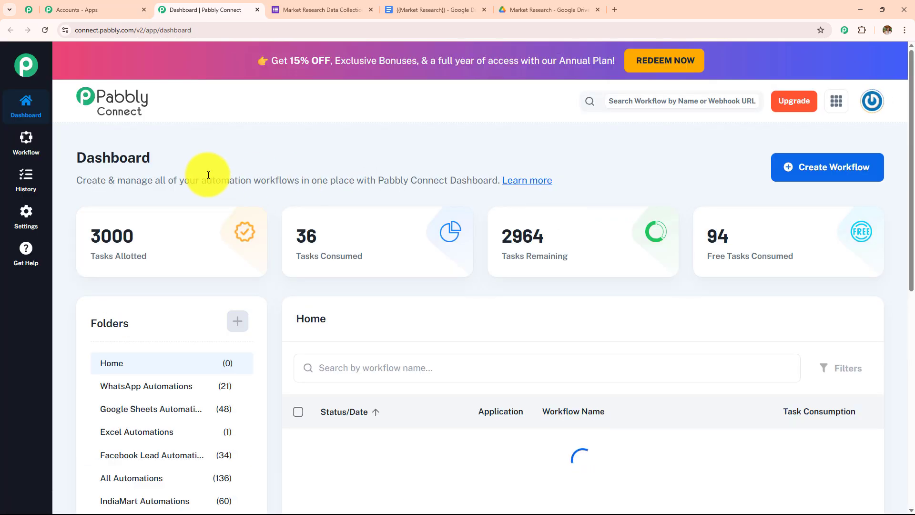
{"action": "double_click", "coordinate": [75, 163]}
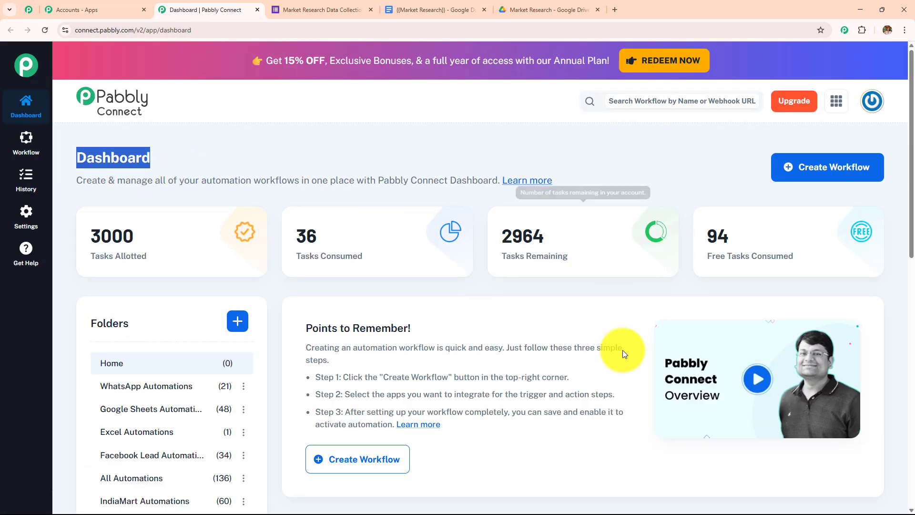
{"action": "scroll", "coordinate": [621, 354], "scroll_direction": "down", "scroll_amount": 8}
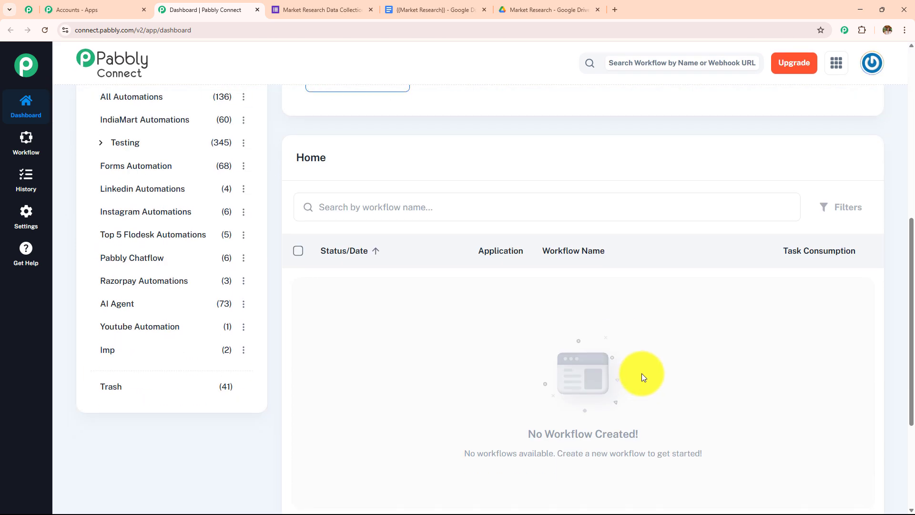
{"action": "scroll", "coordinate": [182, 370], "scroll_direction": "up", "scroll_amount": 8}
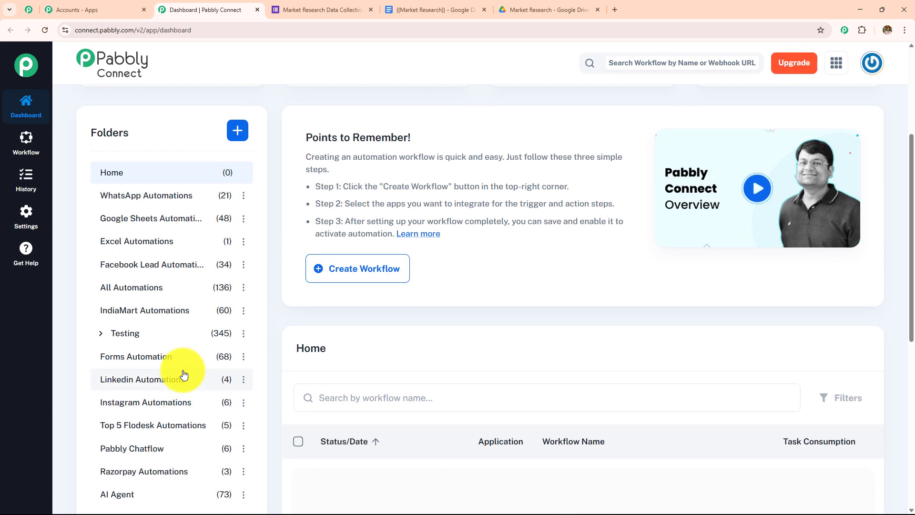
{"action": "scroll", "coordinate": [184, 375], "scroll_direction": "up", "scroll_amount": 1}
{"action": "scroll", "coordinate": [183, 375], "scroll_direction": "up", "scroll_amount": 4}
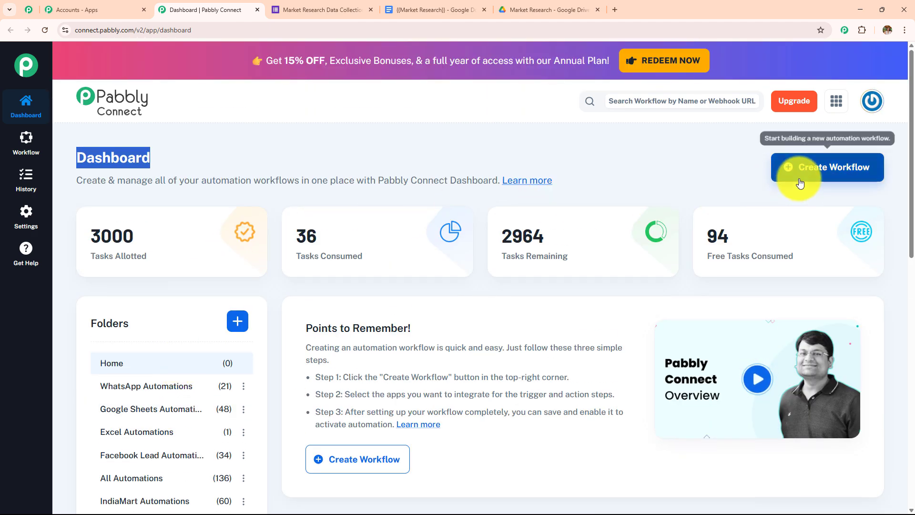
Step: Start a new workflow and clear its default 'Untitled Workflow' name
{"action": "left_click", "coordinate": [237, 323]}
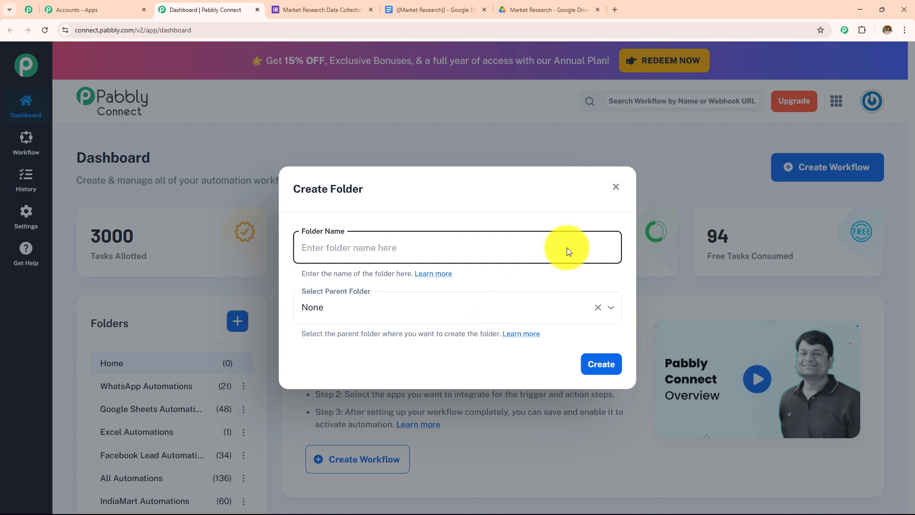
{"action": "left_click", "coordinate": [616, 187]}
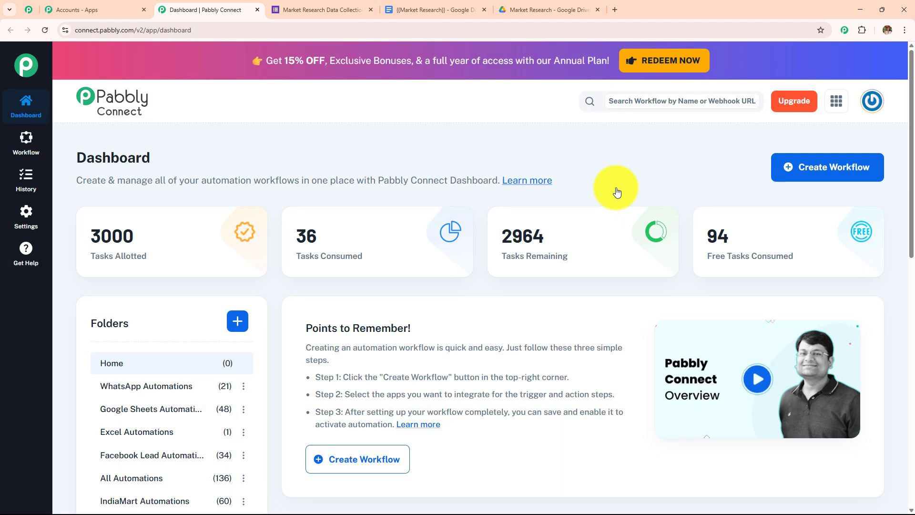
{"action": "left_click", "coordinate": [853, 168]}
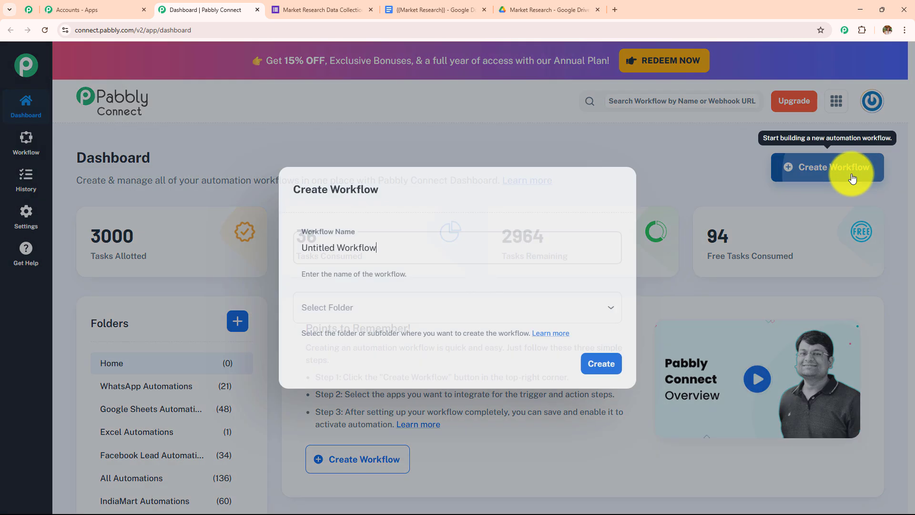
{"action": "left_click_drag", "start_coordinate": [427, 247], "coordinate": [244, 240]}
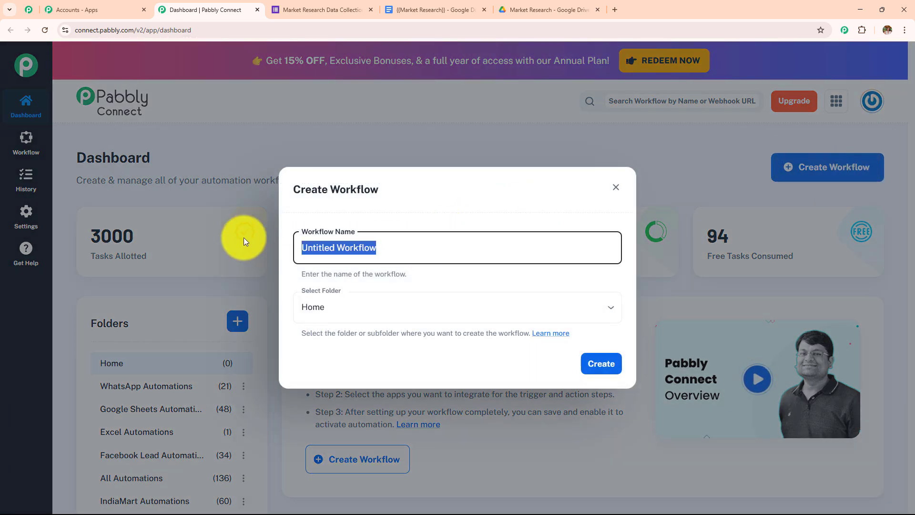
{"action": "key", "text": "BackSpace"}
{"action": "left_click", "coordinate": [367, 309]}
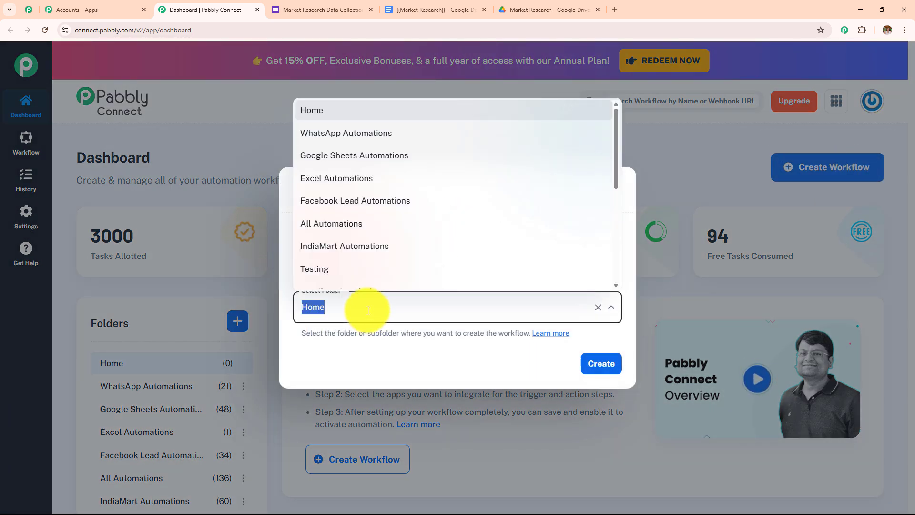
{"action": "scroll", "coordinate": [374, 245], "scroll_direction": "down", "scroll_amount": 4}
{"action": "scroll", "coordinate": [373, 245], "scroll_direction": "up", "scroll_amount": 4}
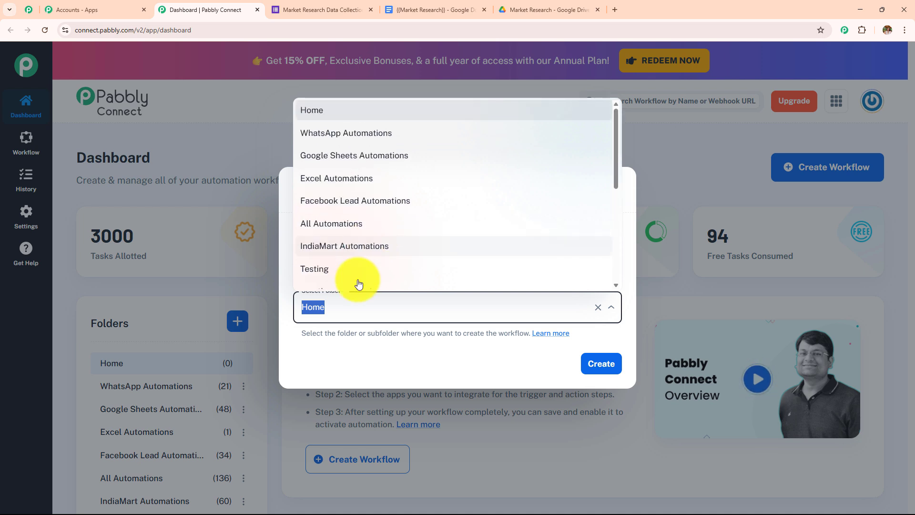
{"action": "left_click", "coordinate": [355, 368]}
Step: Name the workflow 'AI-Generated Market Research Reports with Pabbly Connect', file it under AI Agent, and create it
{"action": "left_click", "coordinate": [377, 250]}
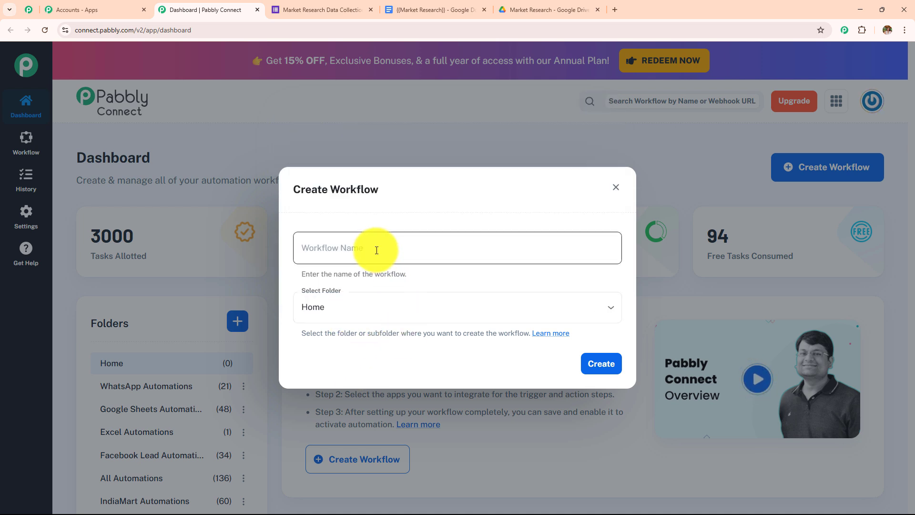
{"action": "type", "text": "AI-Generated Market Research Reports with Pabbly Connect"}
{"action": "key", "text": "ctrl+a"}
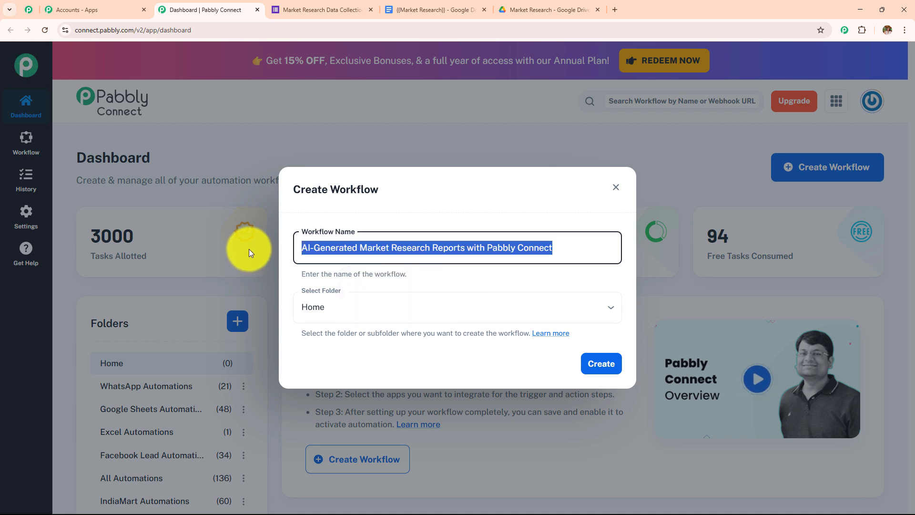
{"action": "left_click", "coordinate": [338, 308]}
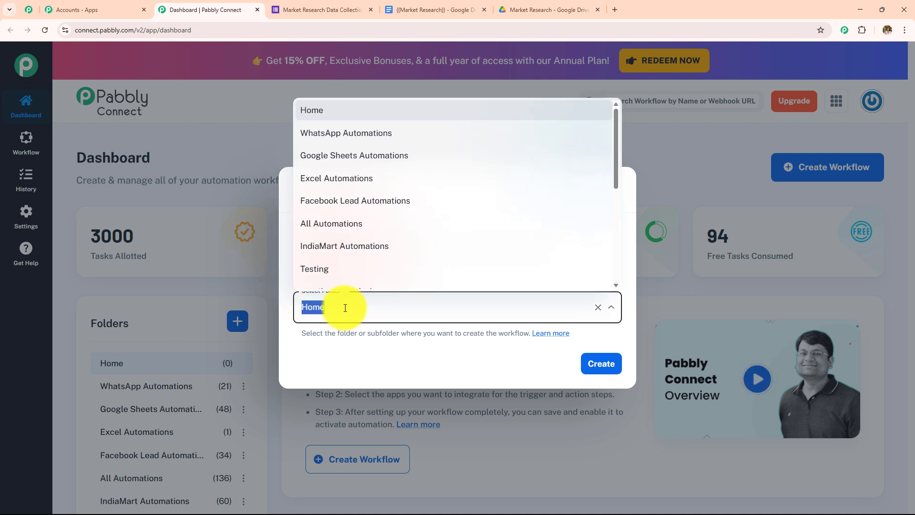
{"action": "scroll", "coordinate": [395, 239], "scroll_direction": "down", "scroll_amount": 5}
{"action": "scroll", "coordinate": [397, 252], "scroll_direction": "up", "scroll_amount": 5}
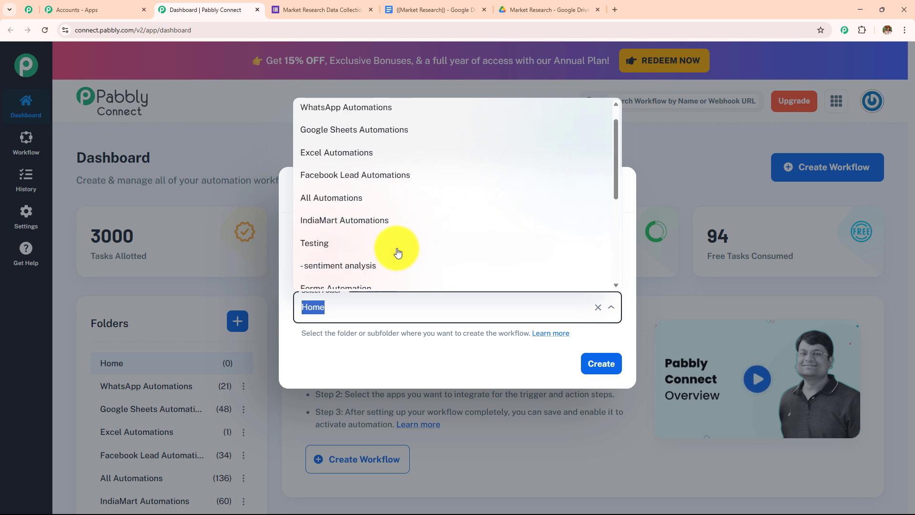
{"action": "scroll", "coordinate": [398, 253], "scroll_direction": "down", "scroll_amount": 4}
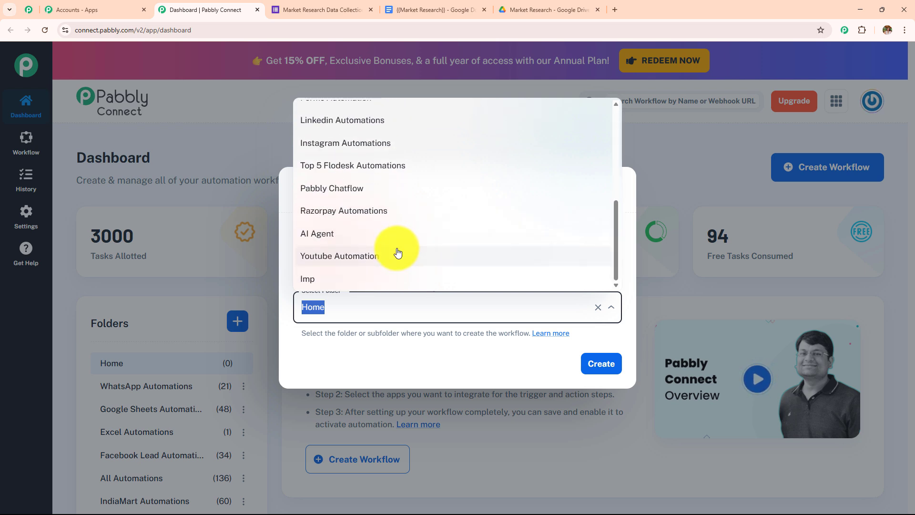
{"action": "left_click", "coordinate": [395, 236]}
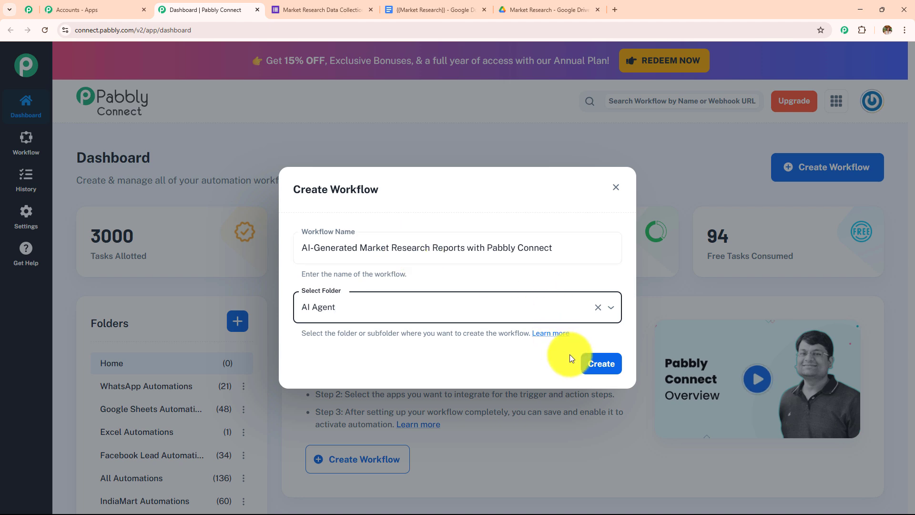
{"action": "left_click", "coordinate": [602, 361]}
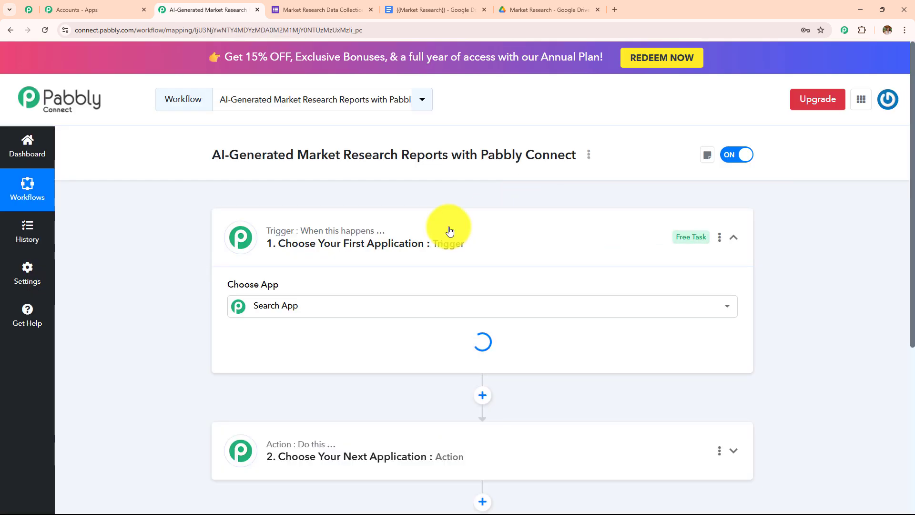
{"action": "left_click", "coordinate": [521, 227]}
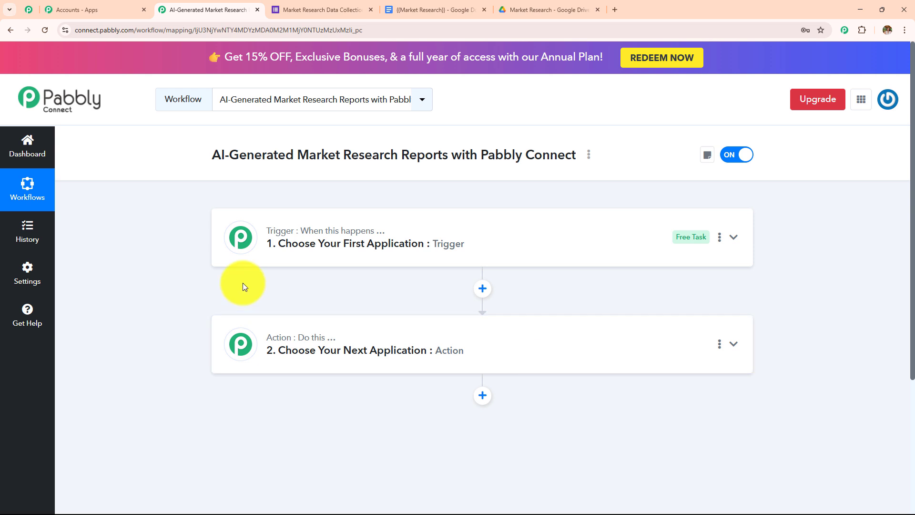
{"action": "left_click", "coordinate": [278, 9]}
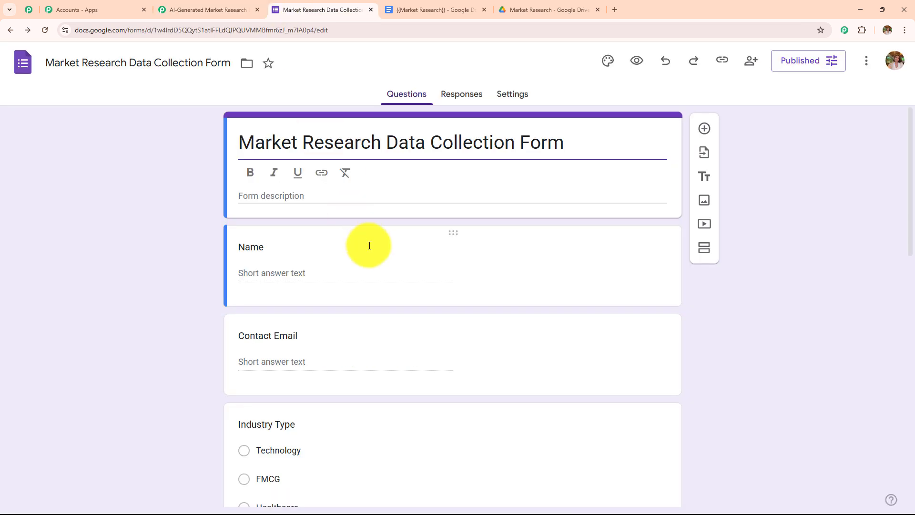
{"action": "left_click", "coordinate": [209, 9]}
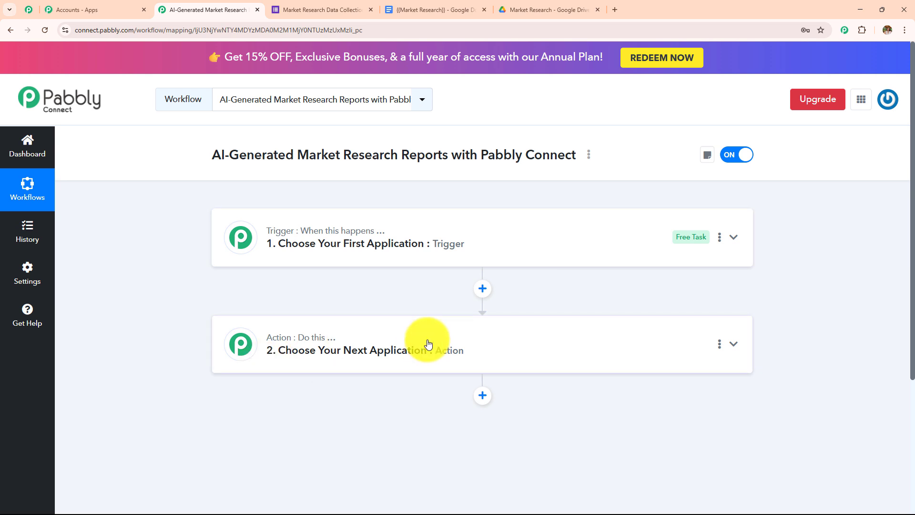
Step: Set the trigger to Google Forms with New Response Received and review the webhook setup instructions
{"action": "left_click", "coordinate": [385, 250]}
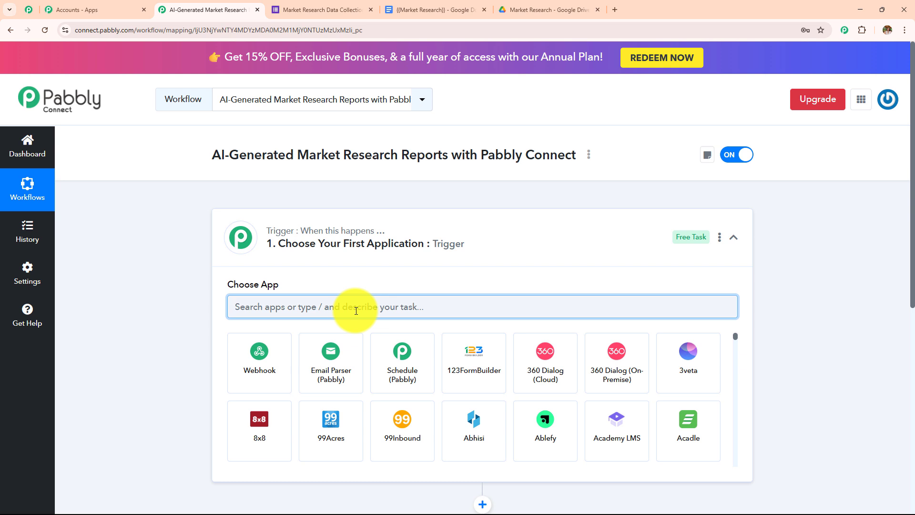
{"action": "type", "text": "Google for"}
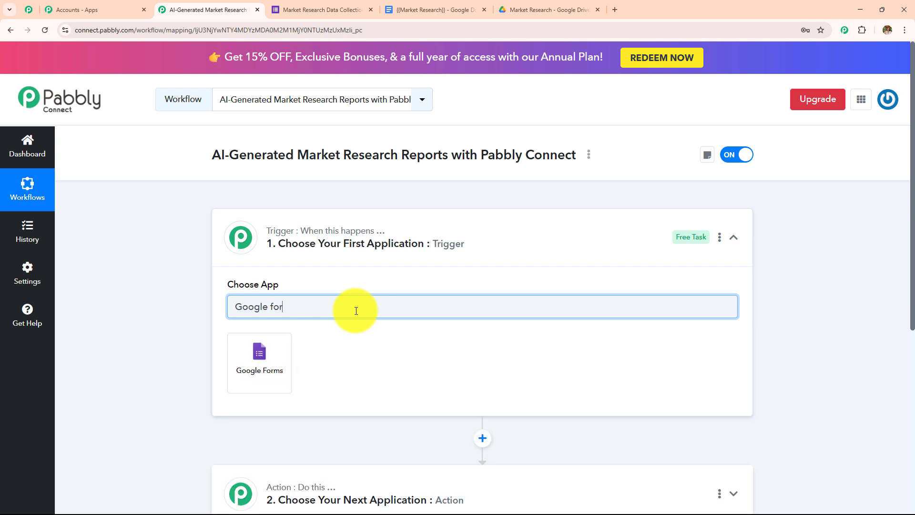
{"action": "left_click", "coordinate": [291, 353]}
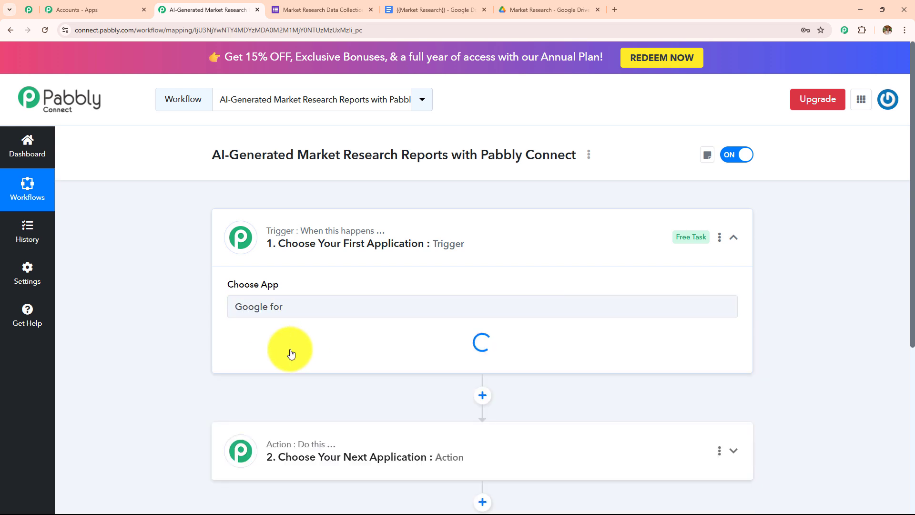
{"action": "left_click", "coordinate": [296, 354]}
{"action": "left_click", "coordinate": [320, 410]}
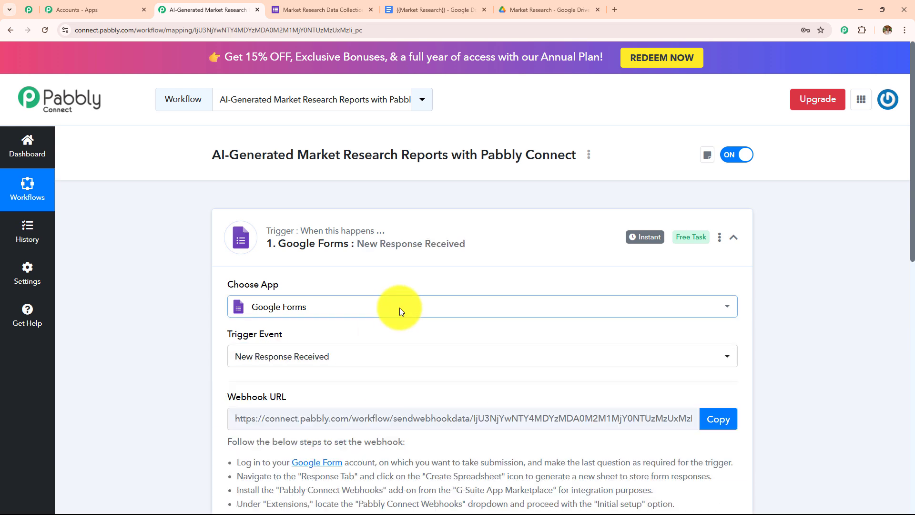
{"action": "scroll", "coordinate": [400, 307], "scroll_direction": "down", "scroll_amount": 2}
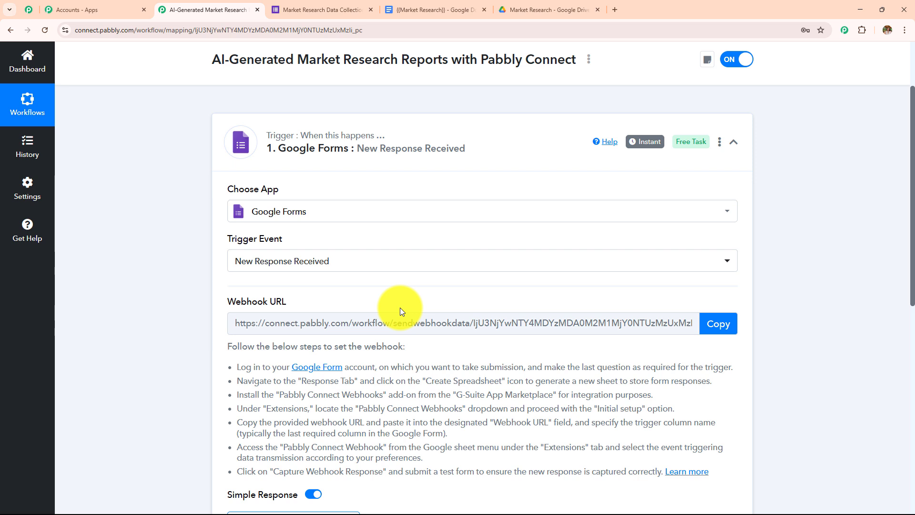
{"action": "scroll", "coordinate": [399, 307], "scroll_direction": "down", "scroll_amount": 2}
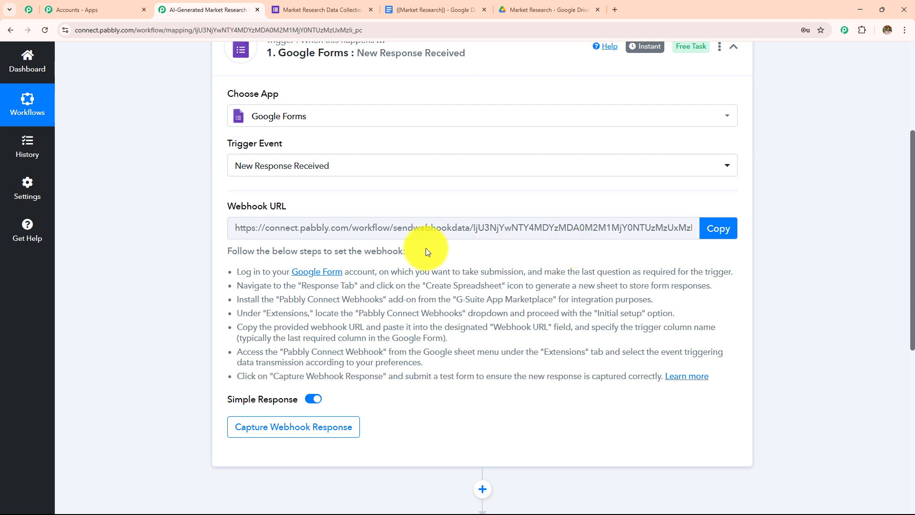
{"action": "left_click_drag", "start_coordinate": [228, 272], "coordinate": [715, 393]}
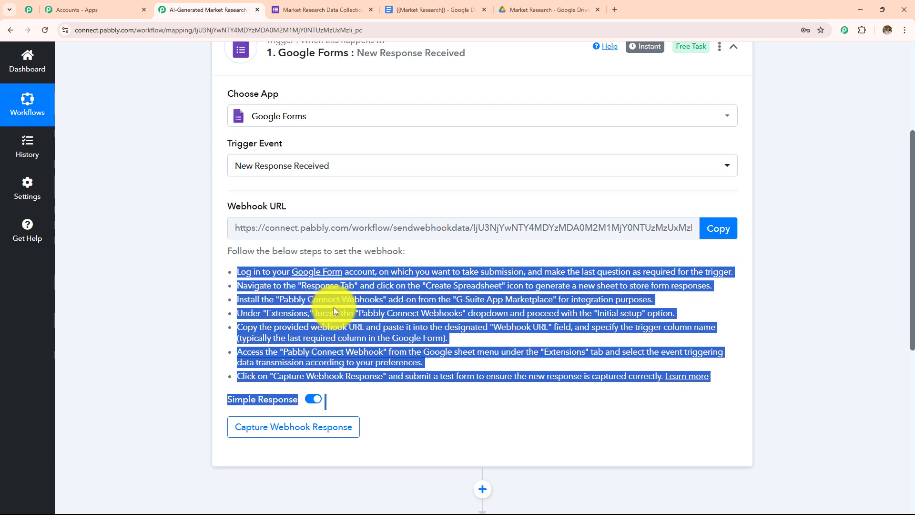
Step: Look over the form's questions, then view its Responses tab showing 0 responses
{"action": "left_click", "coordinate": [324, 10]}
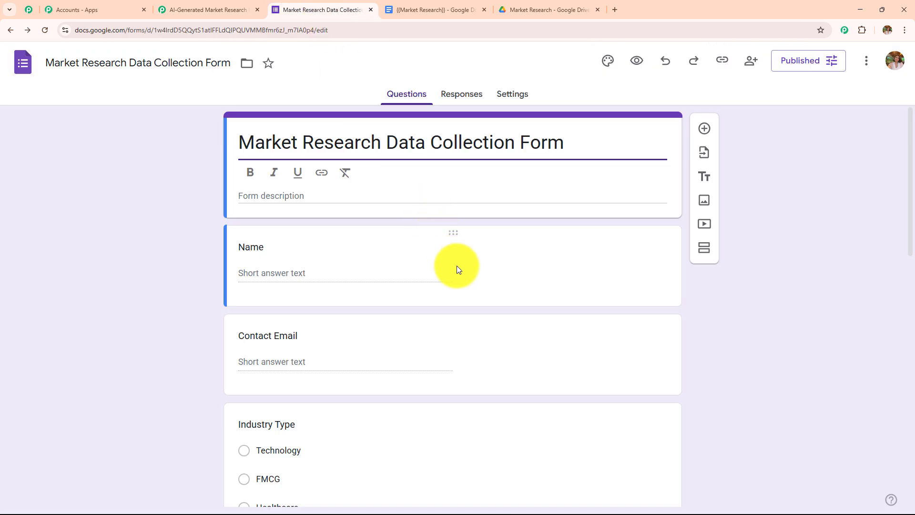
{"action": "scroll", "coordinate": [456, 265], "scroll_direction": "down", "scroll_amount": 4}
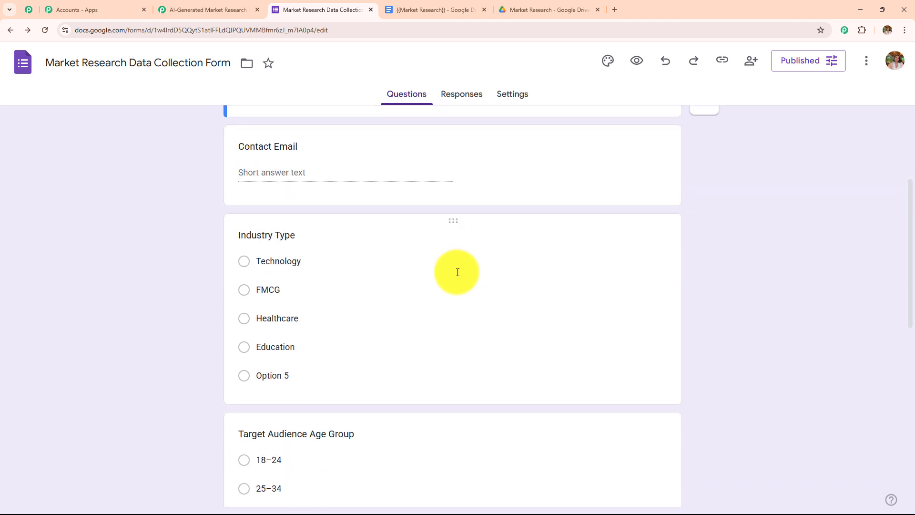
{"action": "scroll", "coordinate": [453, 282], "scroll_direction": "up", "scroll_amount": 4}
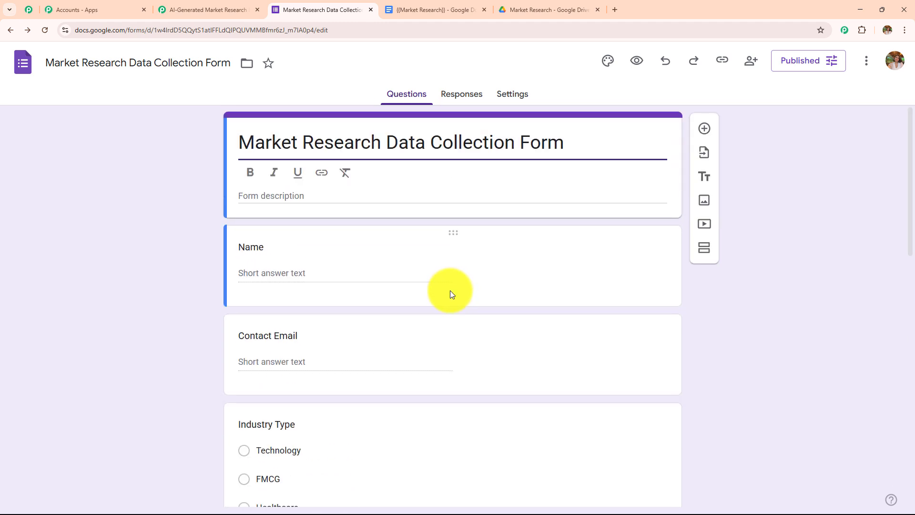
{"action": "scroll", "coordinate": [450, 293], "scroll_direction": "down", "scroll_amount": 10}
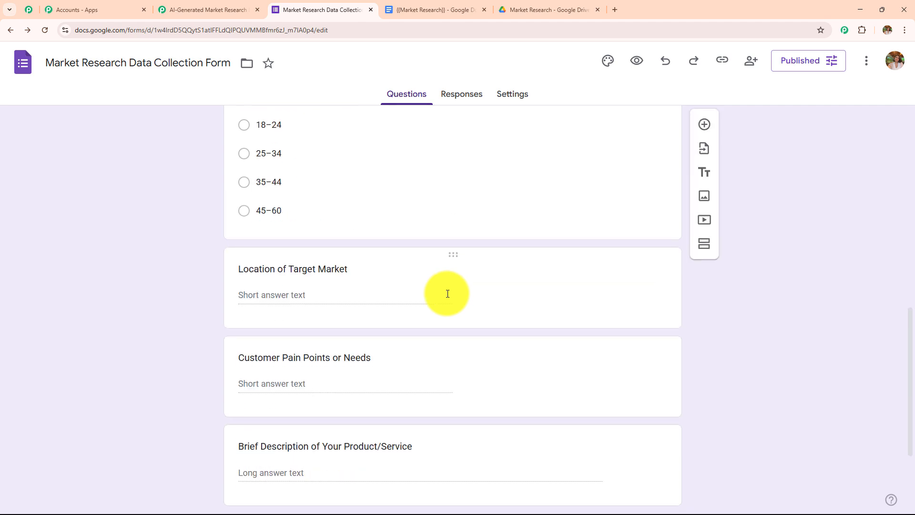
{"action": "scroll", "coordinate": [446, 293], "scroll_direction": "down", "scroll_amount": 3}
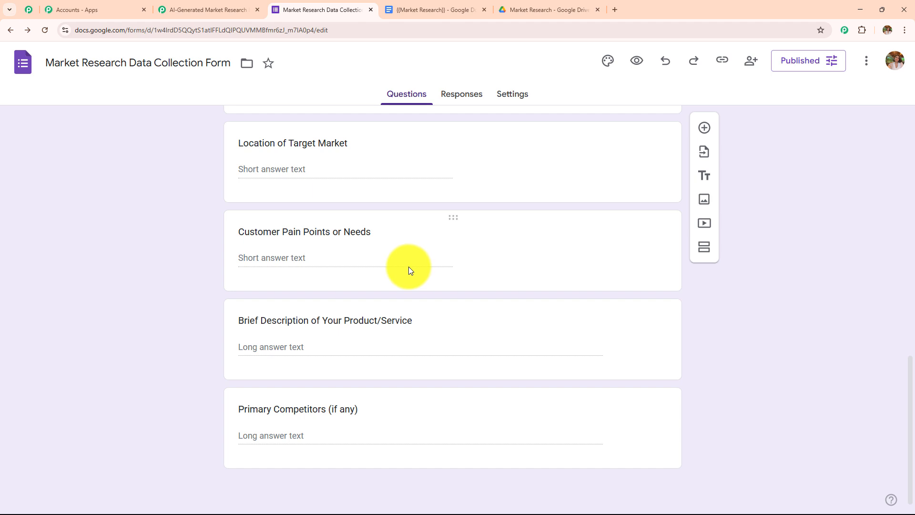
{"action": "left_click", "coordinate": [548, 405]}
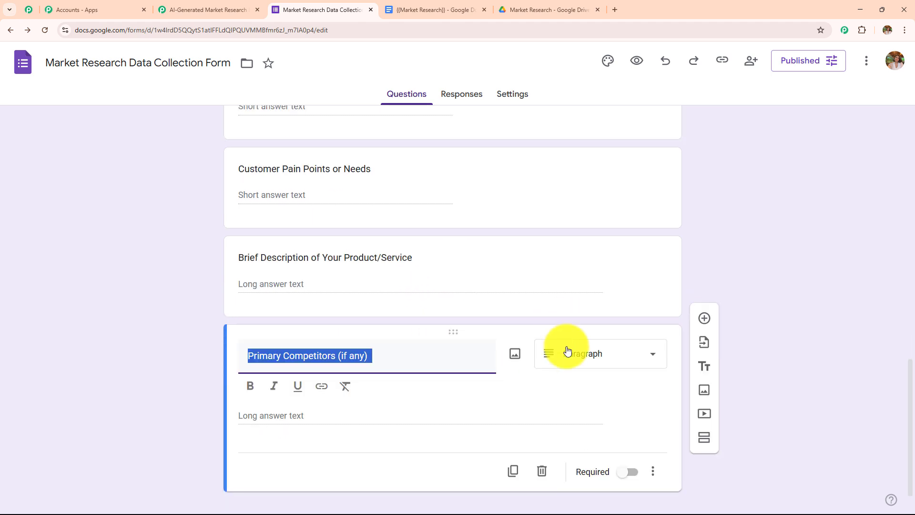
{"action": "left_click", "coordinate": [635, 450]}
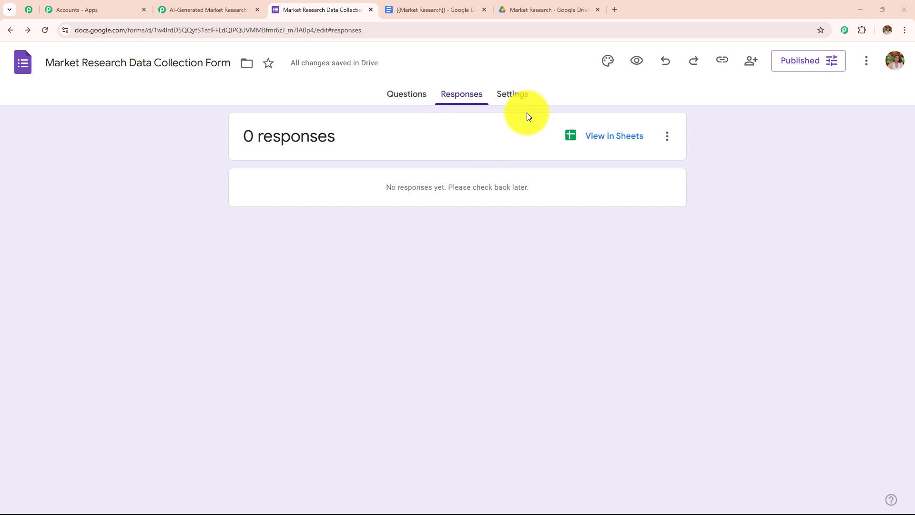
Step: Open the linked responses spreadsheet, confirm it has only question headers, and compare it with the form editor
{"action": "left_click", "coordinate": [572, 137]}
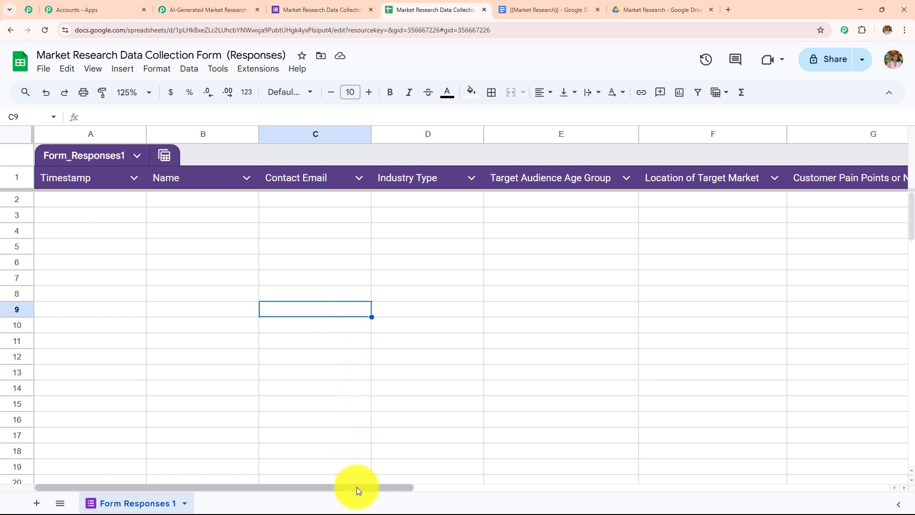
{"action": "left_click_drag", "start_coordinate": [357, 487], "coordinate": [299, 468]}
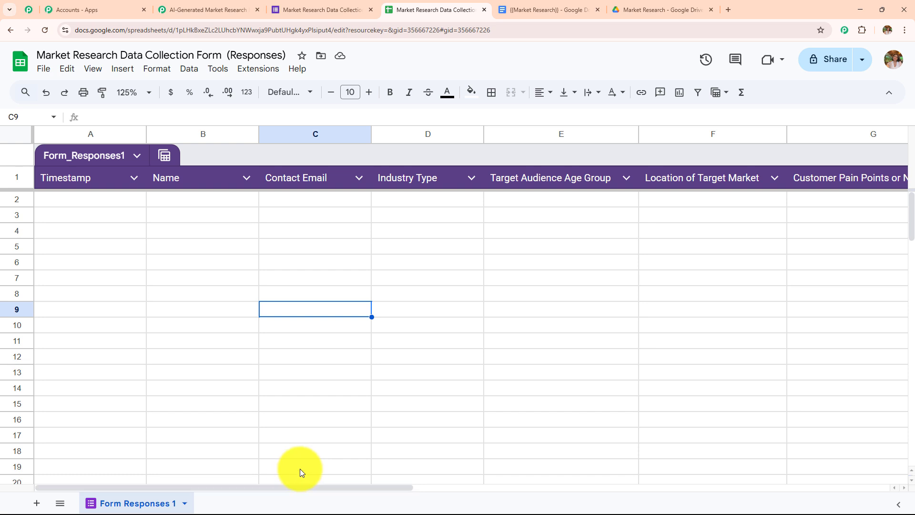
{"action": "left_click", "coordinate": [326, 13]}
{"action": "left_click", "coordinate": [408, 97]}
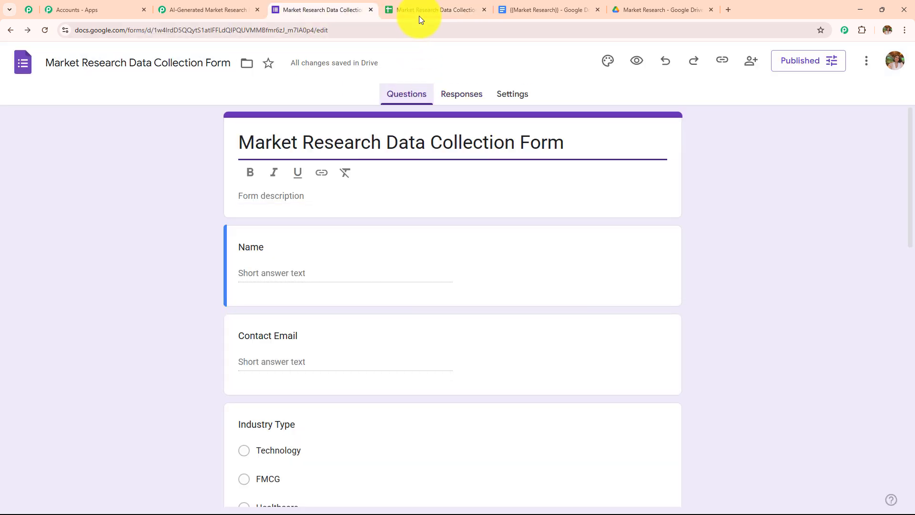
{"action": "left_click", "coordinate": [419, 10]}
{"action": "left_click", "coordinate": [327, 7]}
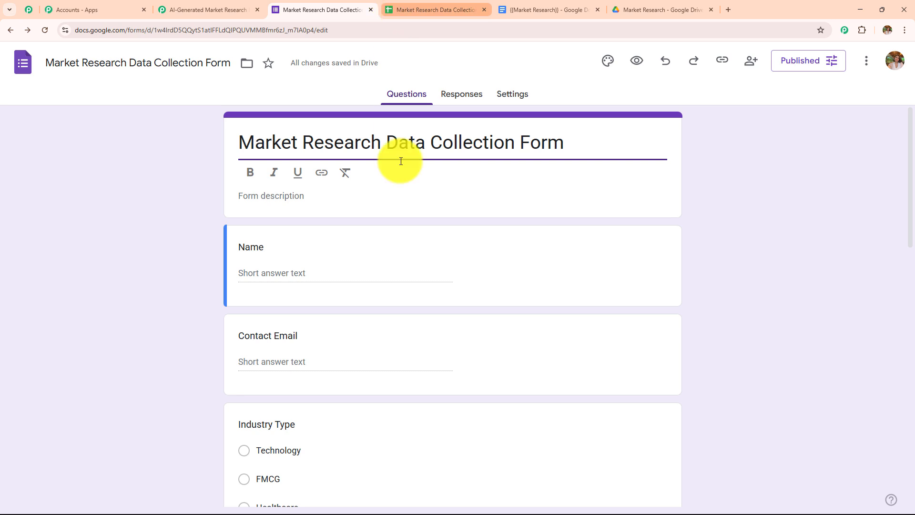
{"action": "scroll", "coordinate": [425, 264], "scroll_direction": "down", "scroll_amount": 8}
{"action": "left_click", "coordinate": [425, 8]}
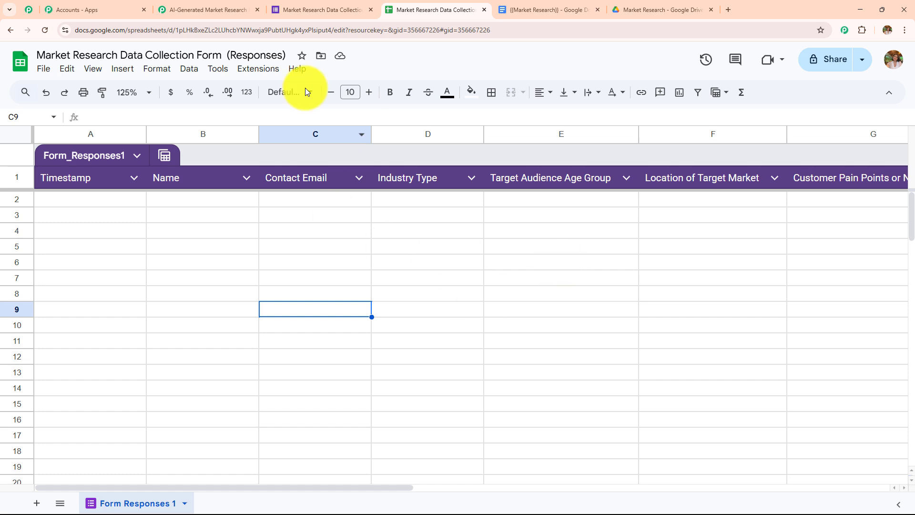
{"action": "left_click", "coordinate": [328, 5]}
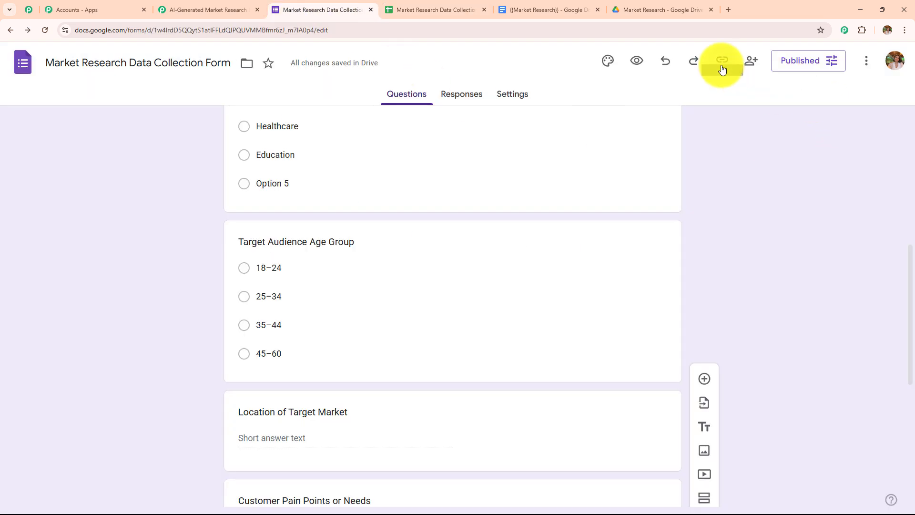
Step: Copy the form's responder link and open the live form in a new tab
{"action": "left_click", "coordinate": [721, 61]}
{"action": "left_click", "coordinate": [869, 148]}
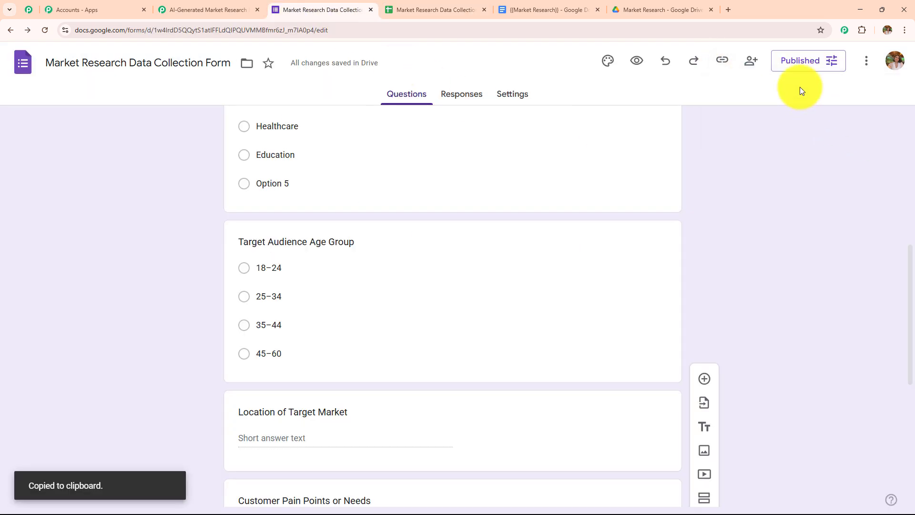
{"action": "left_click", "coordinate": [729, 10]}
{"action": "left_click", "coordinate": [649, 31]}
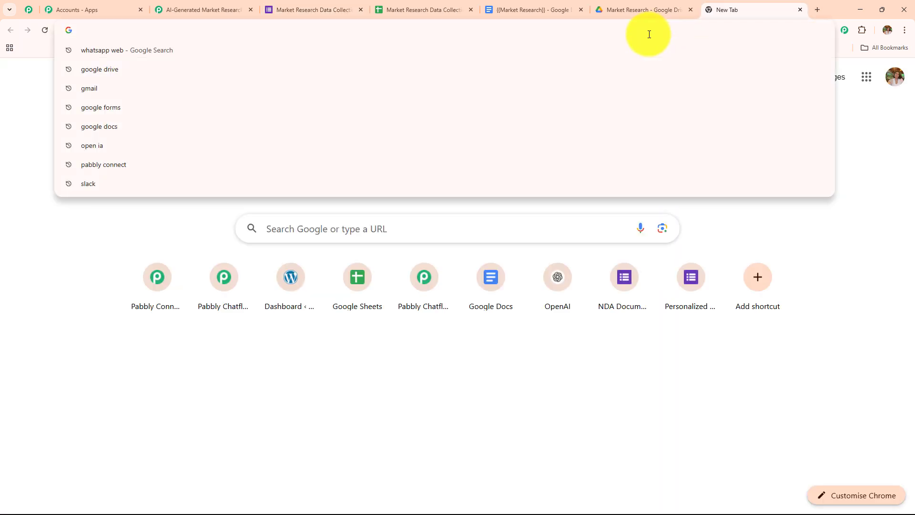
{"action": "key", "text": "ctrl+v"}
{"action": "key", "text": "Return"}
Step: Answer Name and Contact Email with test values and choose the 18–24 age group
{"action": "left_click", "coordinate": [356, 89]}
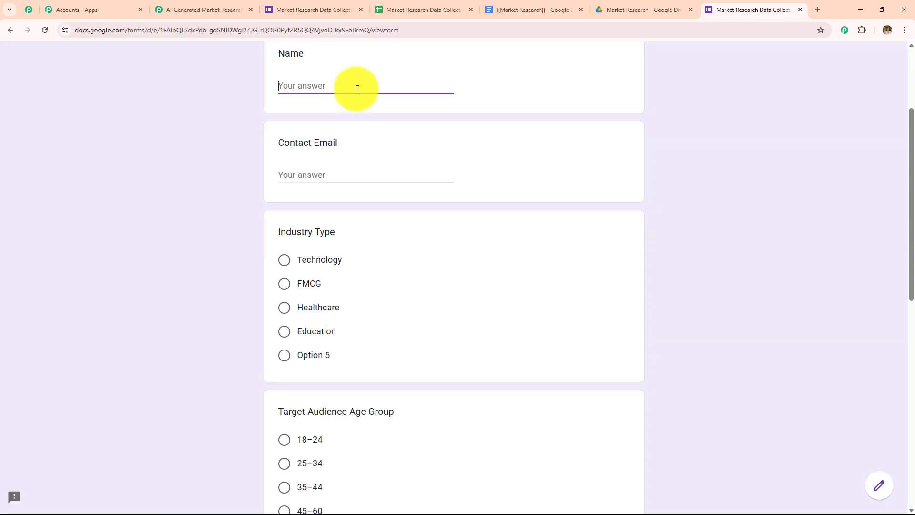
{"action": "type", "text": "Demo User"}
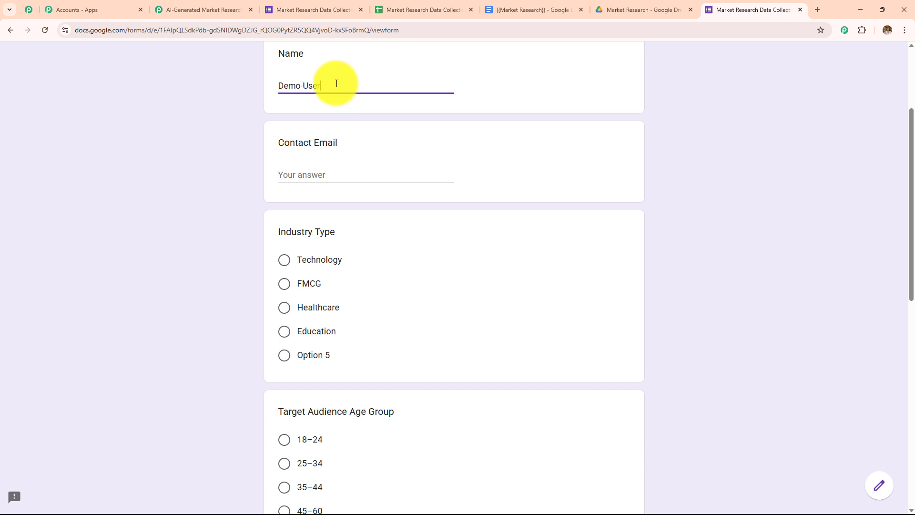
{"action": "left_click", "coordinate": [336, 175]}
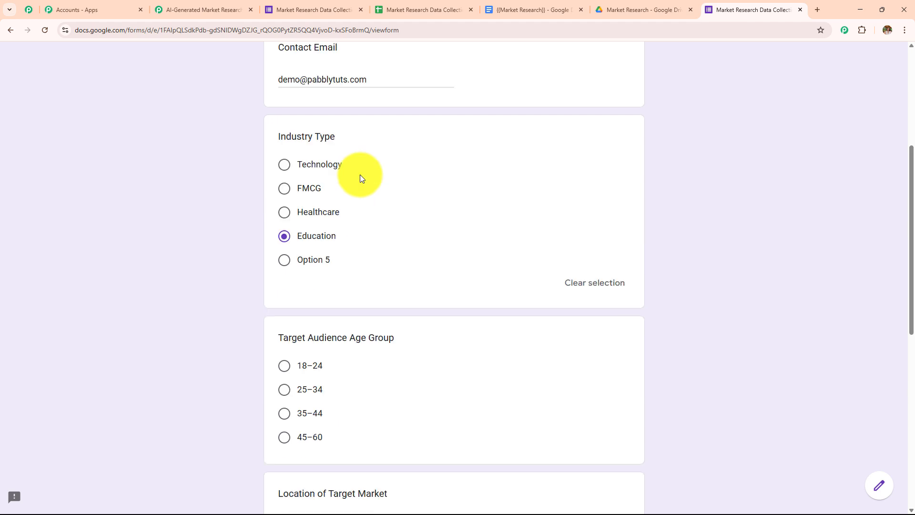
{"action": "scroll", "coordinate": [359, 175], "scroll_direction": "down", "scroll_amount": 4}
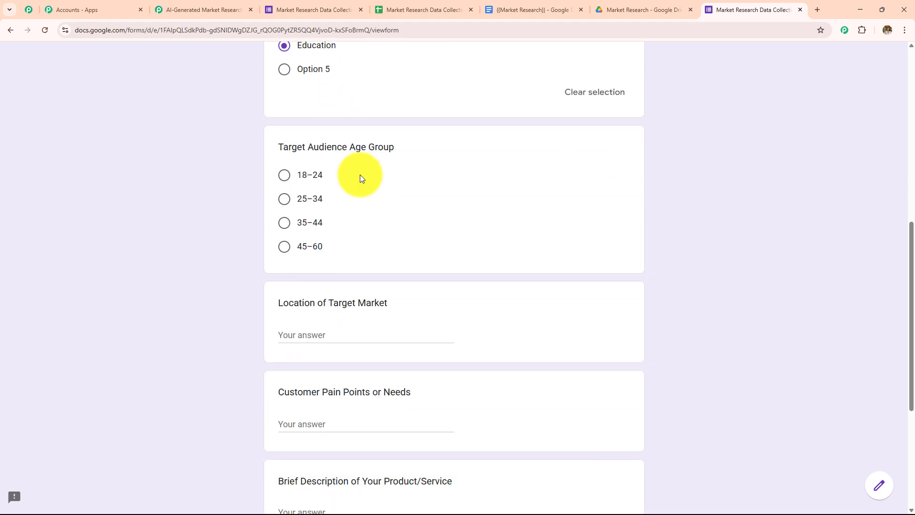
{"action": "left_click", "coordinate": [285, 175]}
{"action": "scroll", "coordinate": [429, 155], "scroll_direction": "down", "scroll_amount": 4}
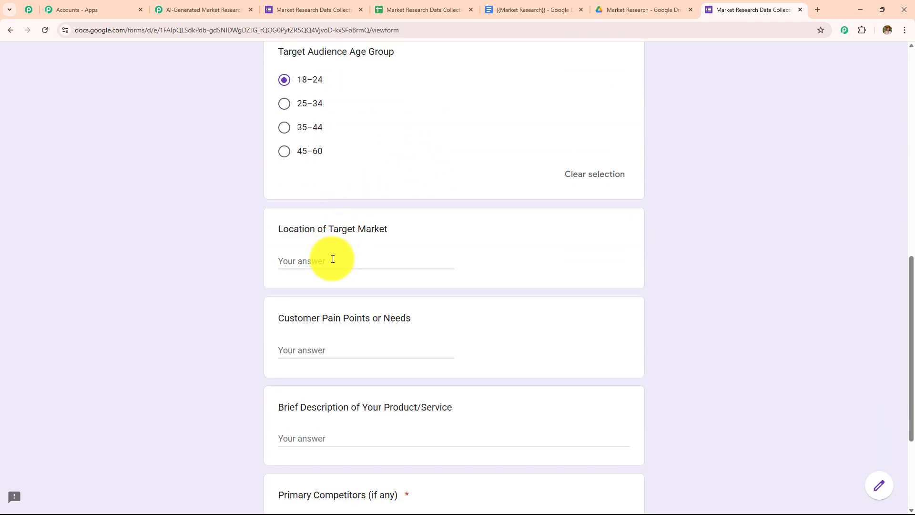
Step: Enter the target market location and paste in the customer pain points answer
{"action": "left_click", "coordinate": [324, 166]}
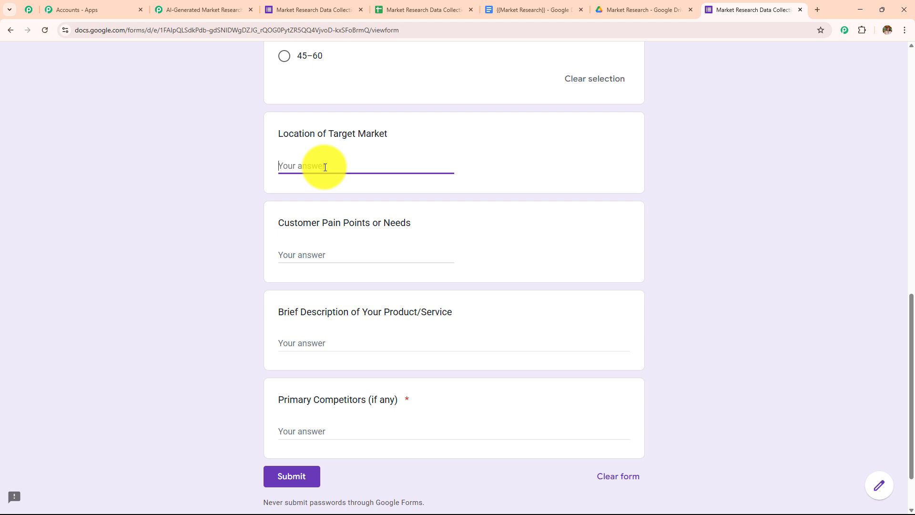
{"action": "type", "text": "tier"}
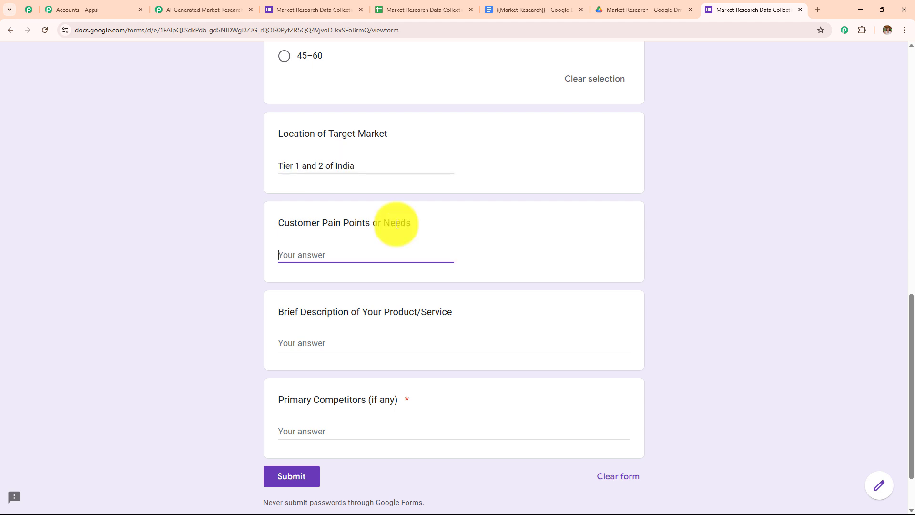
{"action": "key", "text": "ctrl+v"}
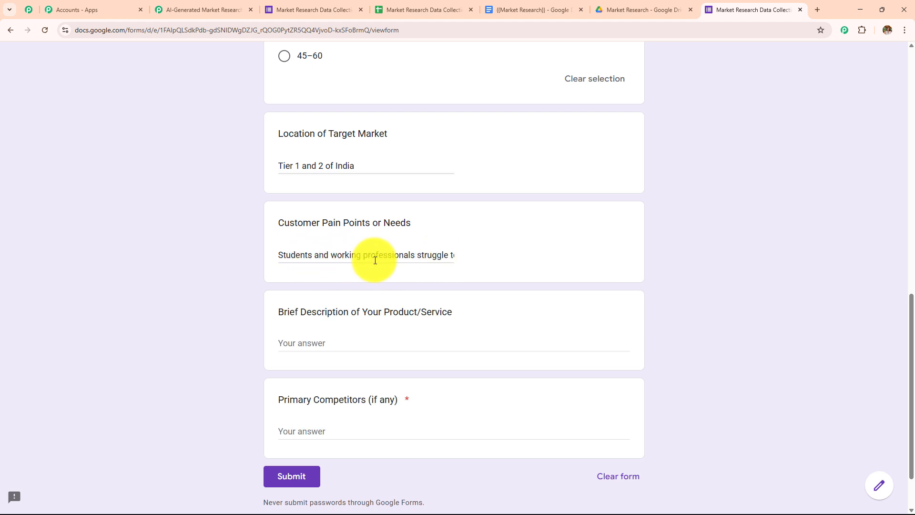
{"action": "left_click_drag", "start_coordinate": [328, 256], "coordinate": [436, 262]}
{"action": "left_click_drag", "start_coordinate": [444, 262], "coordinate": [415, 260]}
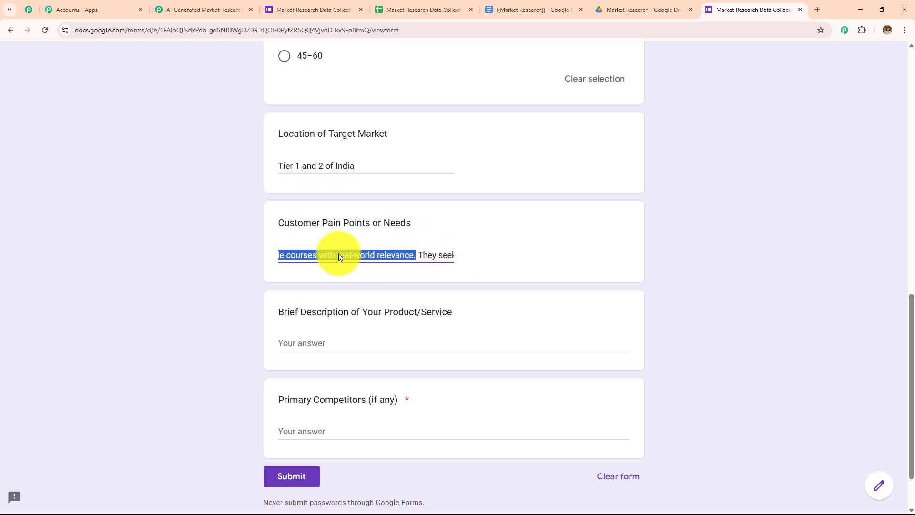
{"action": "left_click", "coordinate": [694, 212]}
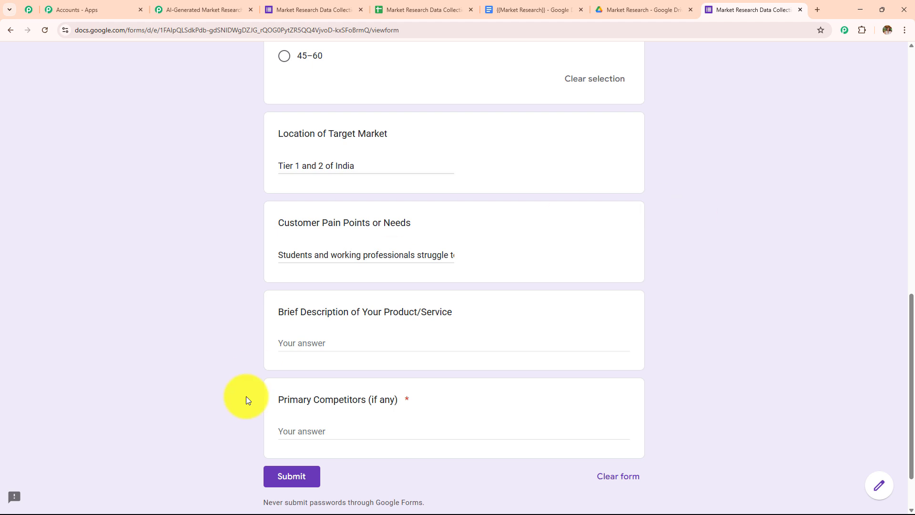
Step: Paste the online learning platform description, add competitors UpGrad and Coursera, and submit
{"action": "left_click", "coordinate": [316, 344]}
{"action": "type", "text": "An online learning platform offering industry-certified courses in AI, data science, and full-stack development with live mentorship and job assistance."}
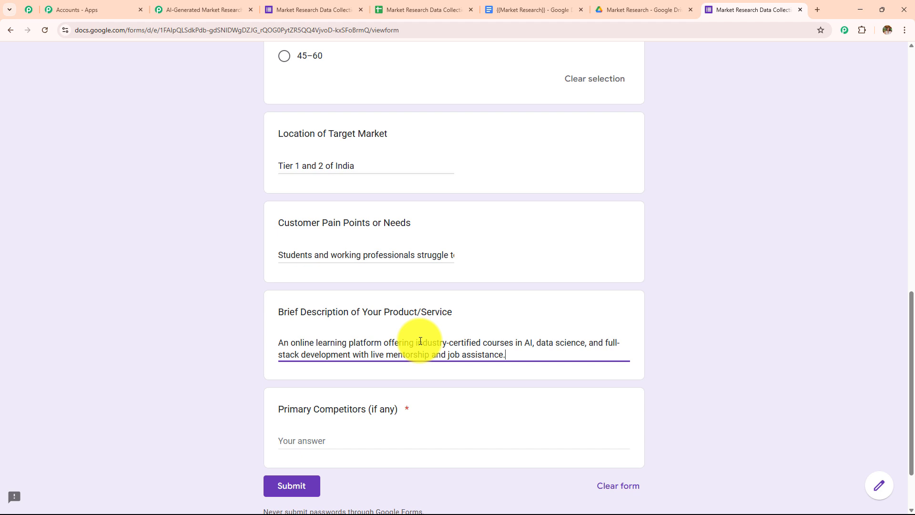
{"action": "scroll", "coordinate": [468, 251], "scroll_direction": "down", "scroll_amount": 2}
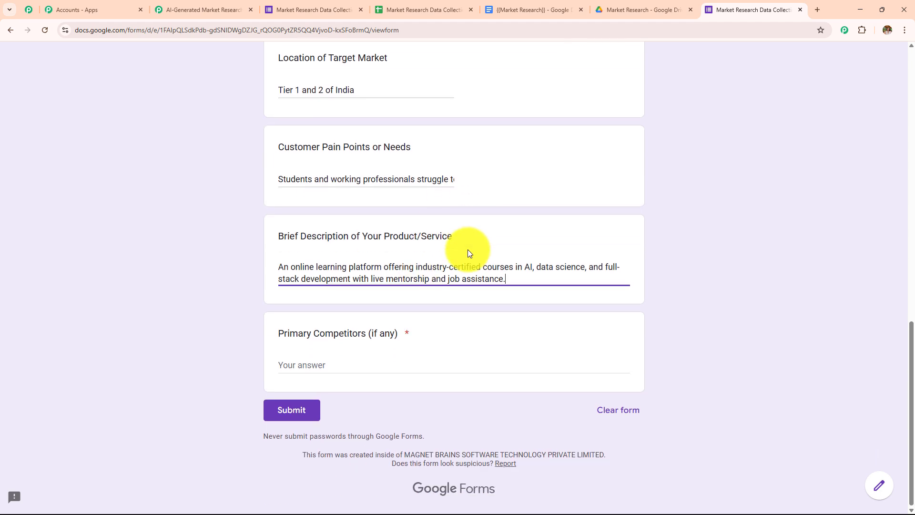
{"action": "left_click", "coordinate": [345, 321]}
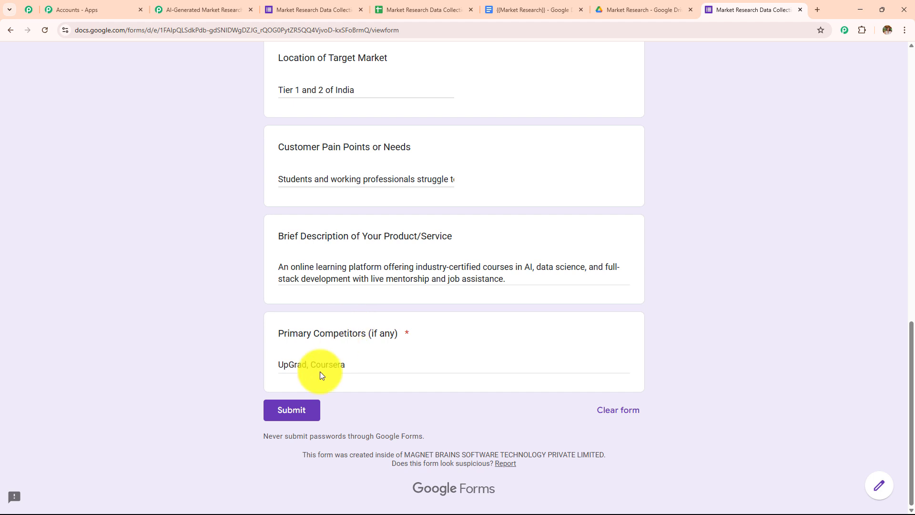
{"action": "left_click", "coordinate": [293, 415]}
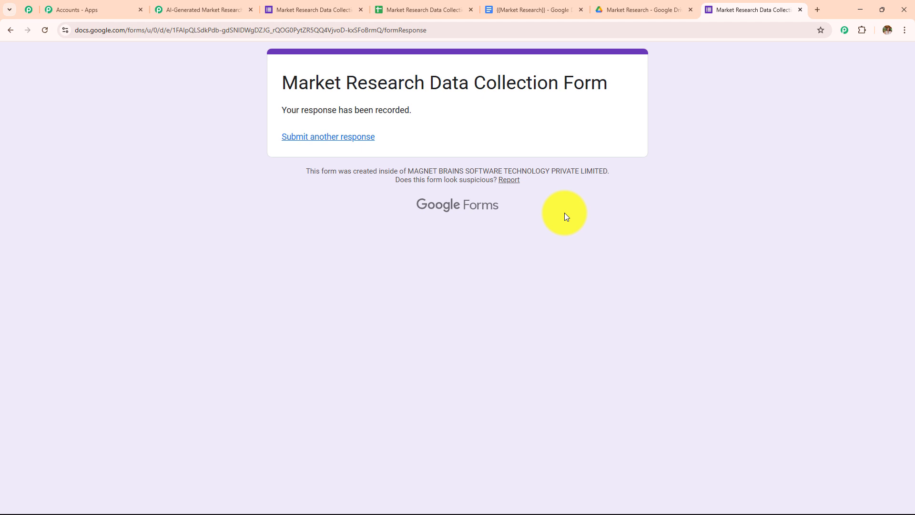
Step: Check the new test submission in row 2 of Form_Responses1, glance at the Pabbly workflow, and return
{"action": "left_click", "coordinate": [394, 8]}
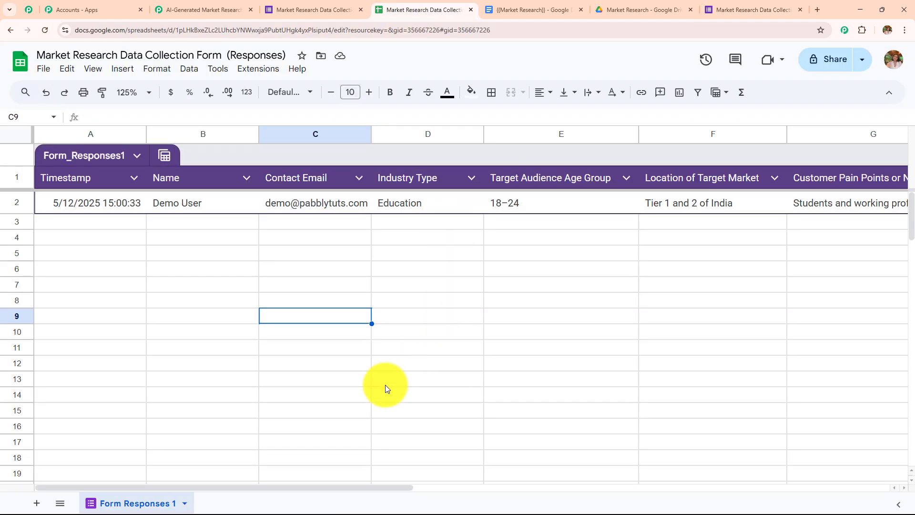
{"action": "left_click_drag", "start_coordinate": [348, 486], "coordinate": [307, 496]}
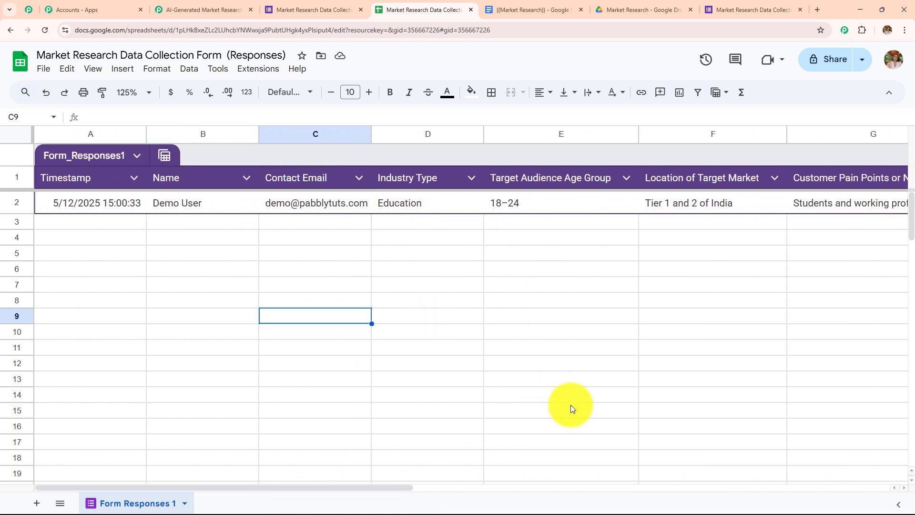
{"action": "left_click", "coordinate": [204, 10]}
{"action": "left_click", "coordinate": [198, 248]}
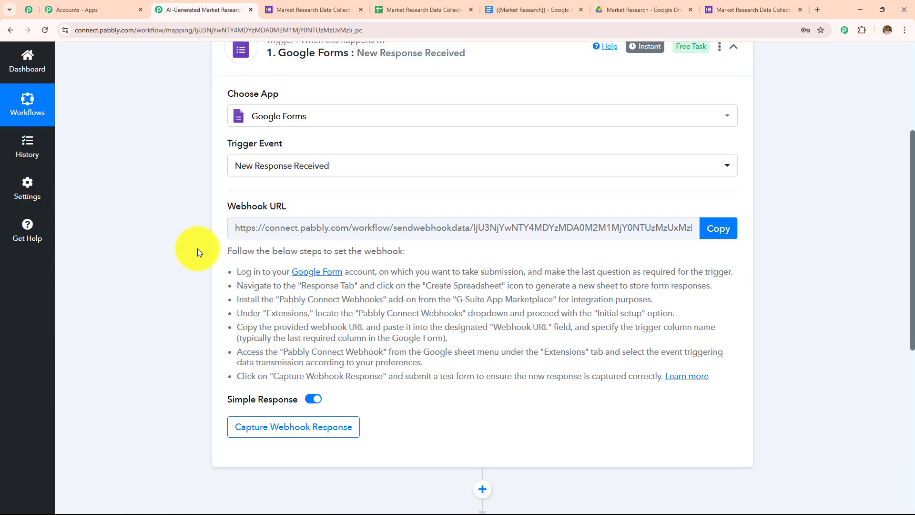
{"action": "scroll", "coordinate": [362, 270], "scroll_direction": "up", "scroll_amount": 3}
{"action": "scroll", "coordinate": [401, 221], "scroll_direction": "down", "scroll_amount": 5}
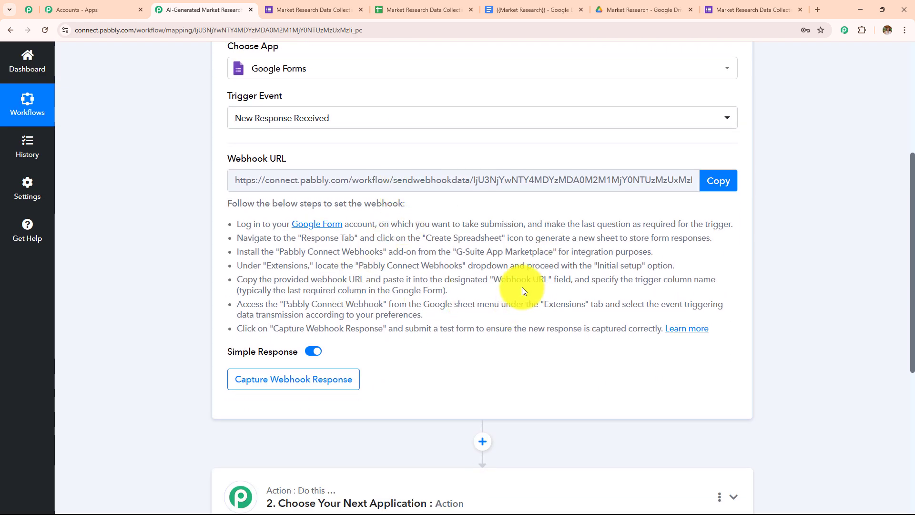
{"action": "left_click", "coordinate": [380, 6]}
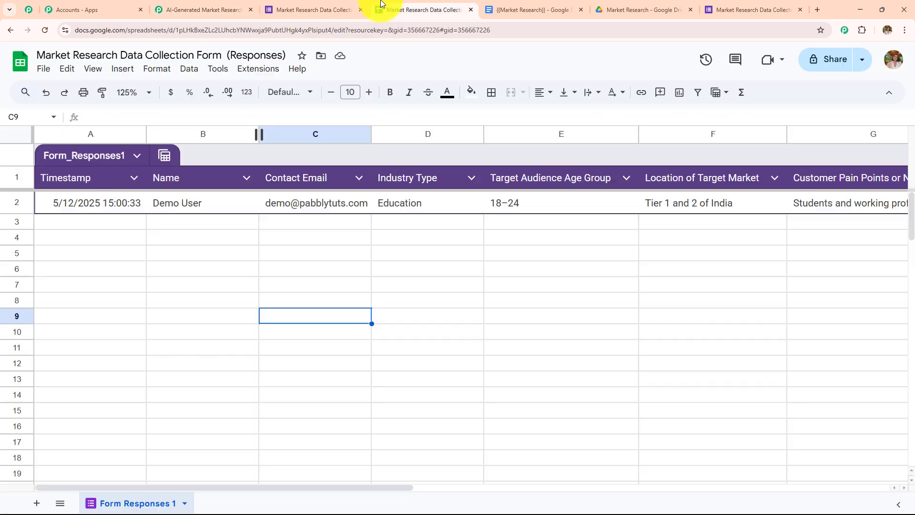
{"action": "left_click", "coordinate": [275, 70]}
{"action": "mouse_move", "coordinate": [274, 91]}
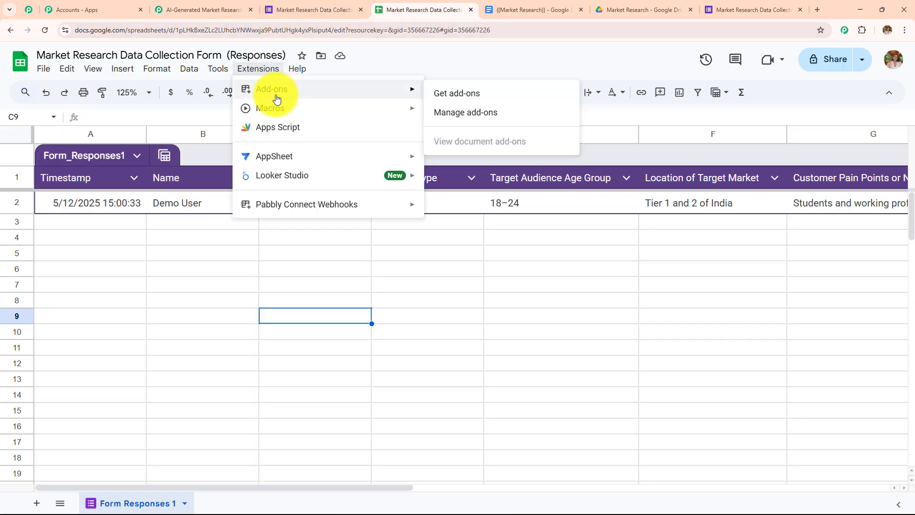
{"action": "left_click", "coordinate": [485, 103]}
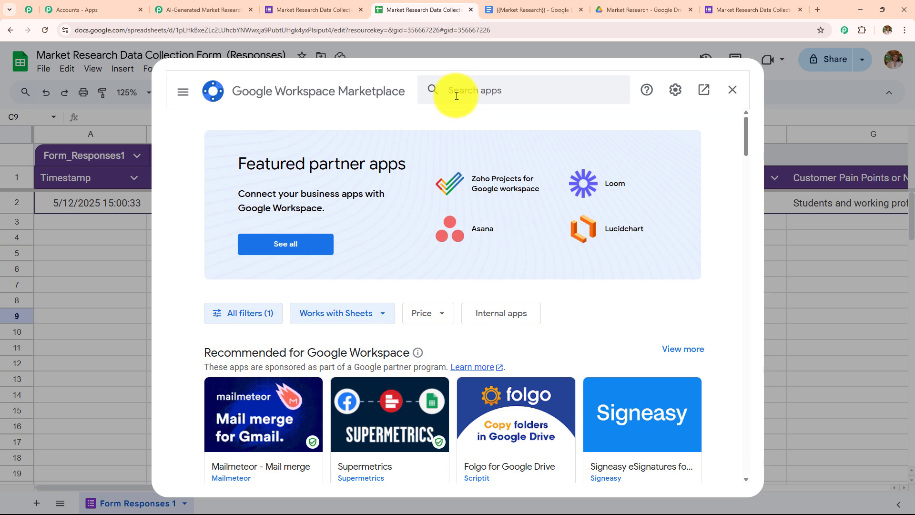
{"action": "left_click", "coordinate": [456, 96]}
{"action": "type", "text": "Pabb"}
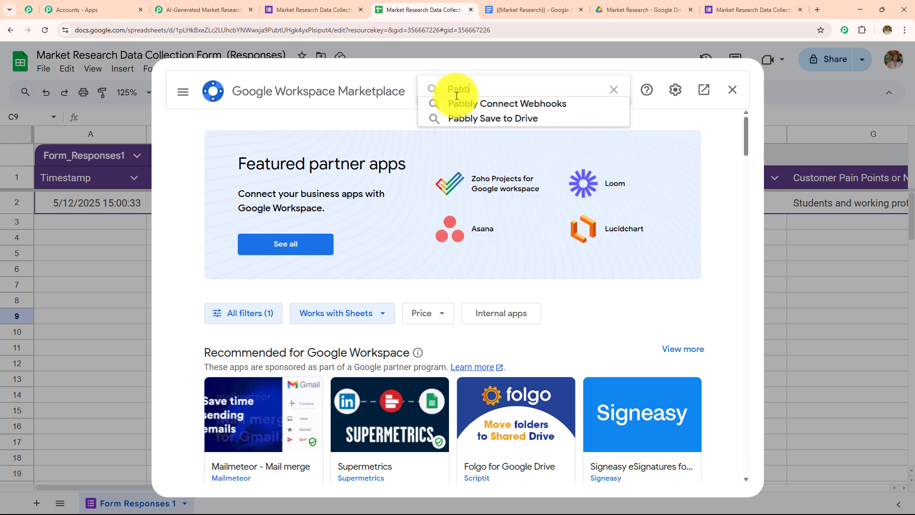
{"action": "left_click", "coordinate": [469, 104]}
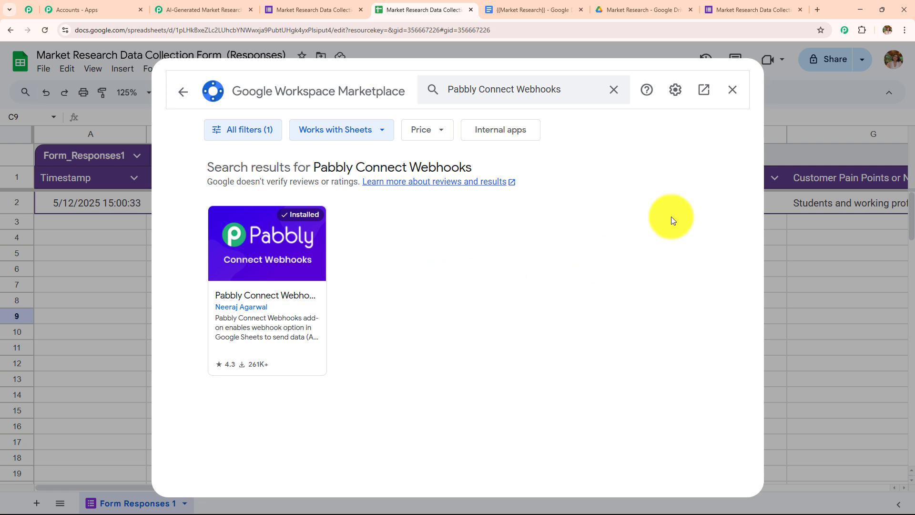
{"action": "left_click", "coordinate": [732, 90]}
Step: Open the Pabbly Connect Webhooks Initial Setup and copy the workflow's webhook URL from Pabbly
{"action": "left_click", "coordinate": [258, 69]}
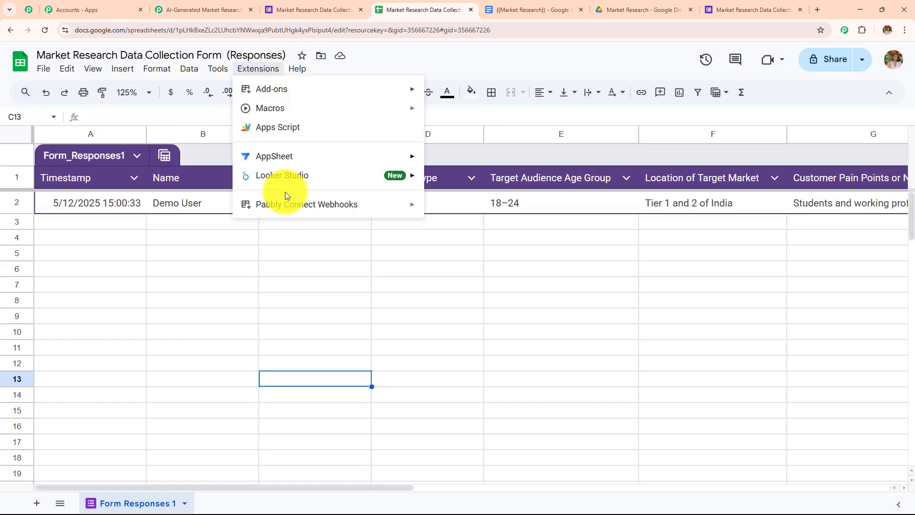
{"action": "mouse_move", "coordinate": [286, 216]}
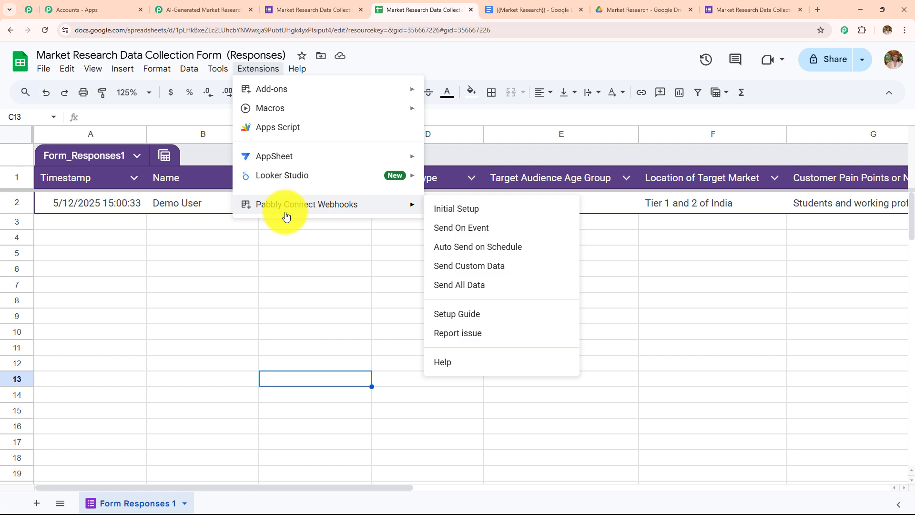
{"action": "left_click", "coordinate": [491, 213]}
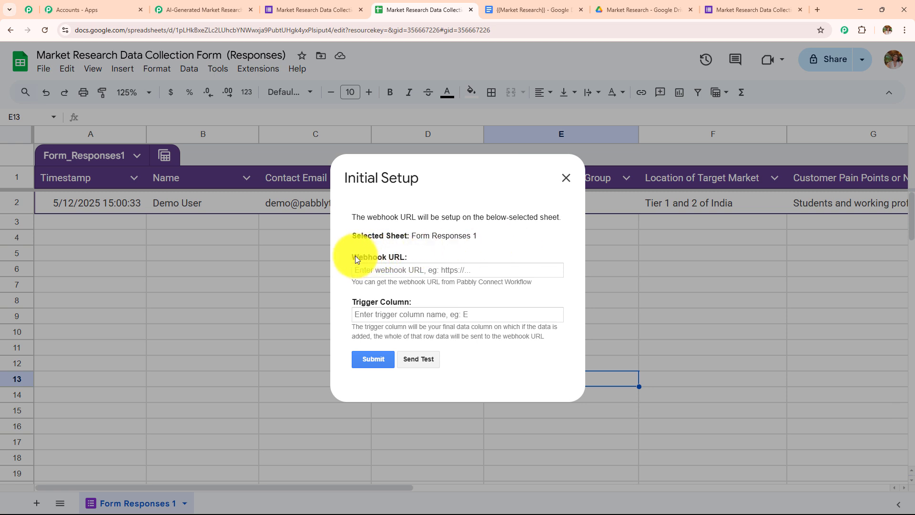
{"action": "left_click_drag", "start_coordinate": [355, 258], "coordinate": [409, 257]}
{"action": "left_click_drag", "start_coordinate": [357, 302], "coordinate": [491, 291]}
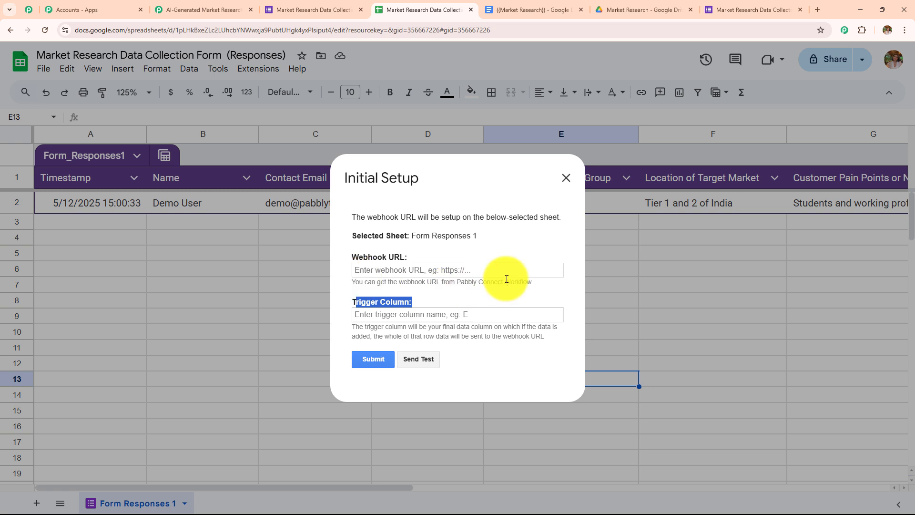
{"action": "left_click", "coordinate": [210, 9]}
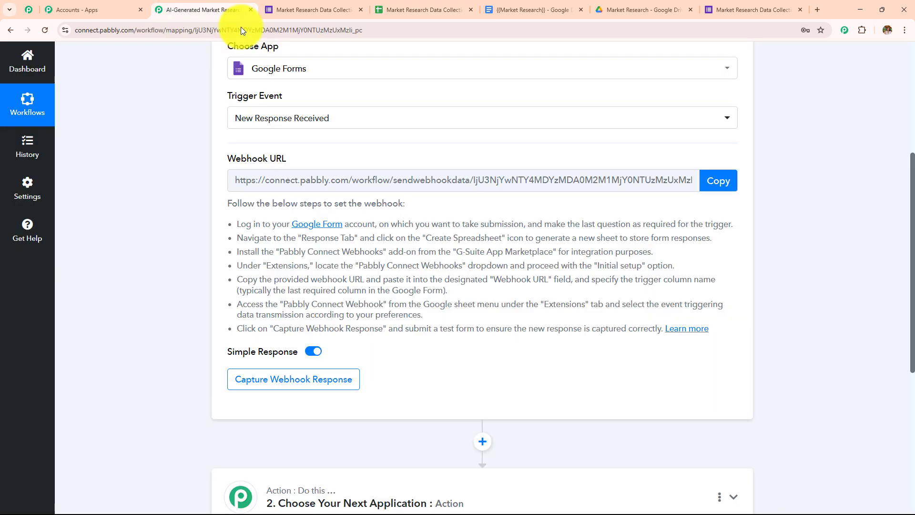
{"action": "left_click", "coordinate": [727, 185]}
{"action": "left_click", "coordinate": [388, 10]}
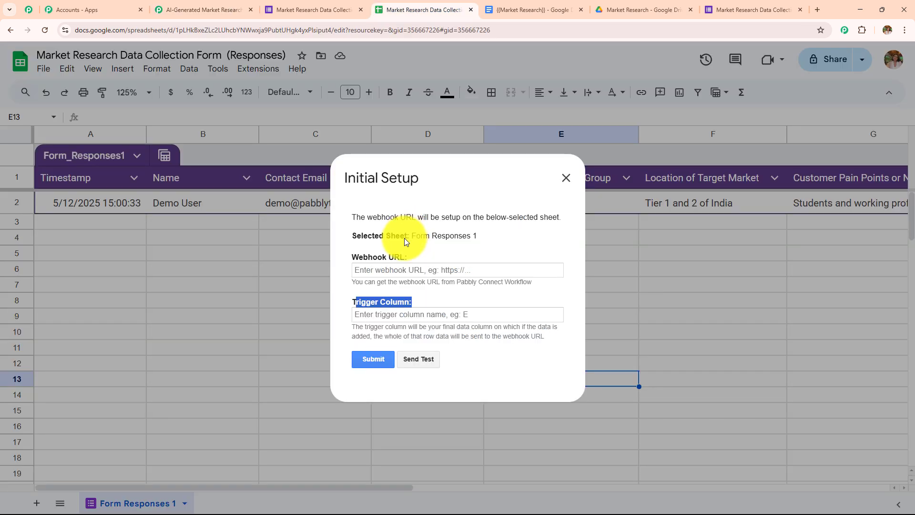
Step: Enter the webhook URL and trigger column I, send the test row, and submit the setup
{"action": "left_click", "coordinate": [404, 268]}
{"action": "key", "text": "ctrl+v"}
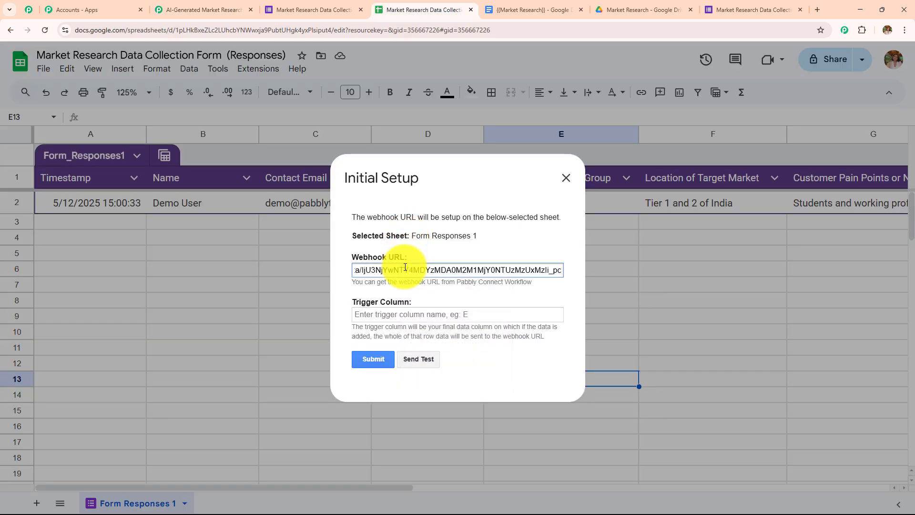
{"action": "left_click", "coordinate": [407, 315]}
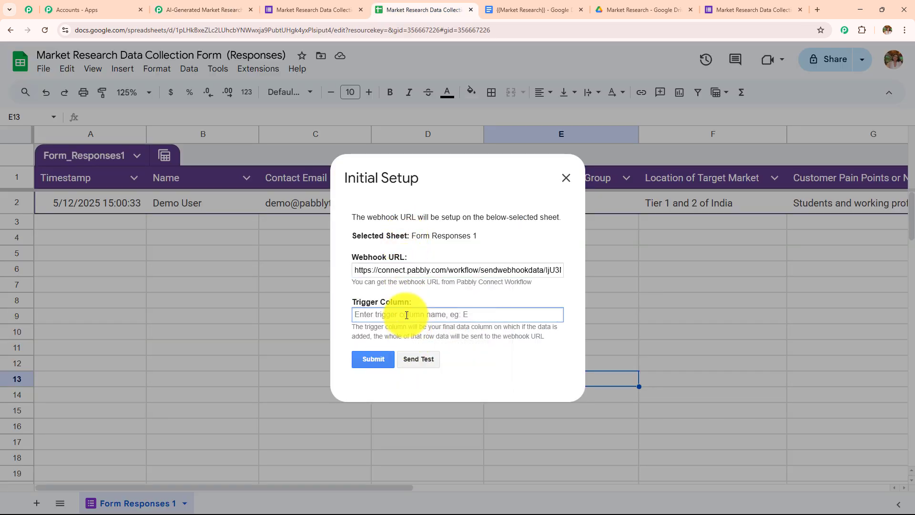
{"action": "type", "text": "I"}
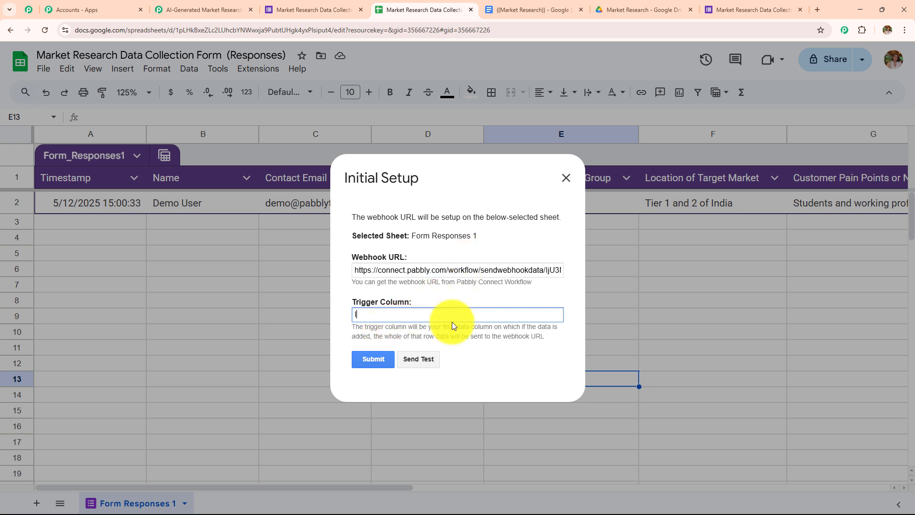
{"action": "left_click", "coordinate": [419, 361]}
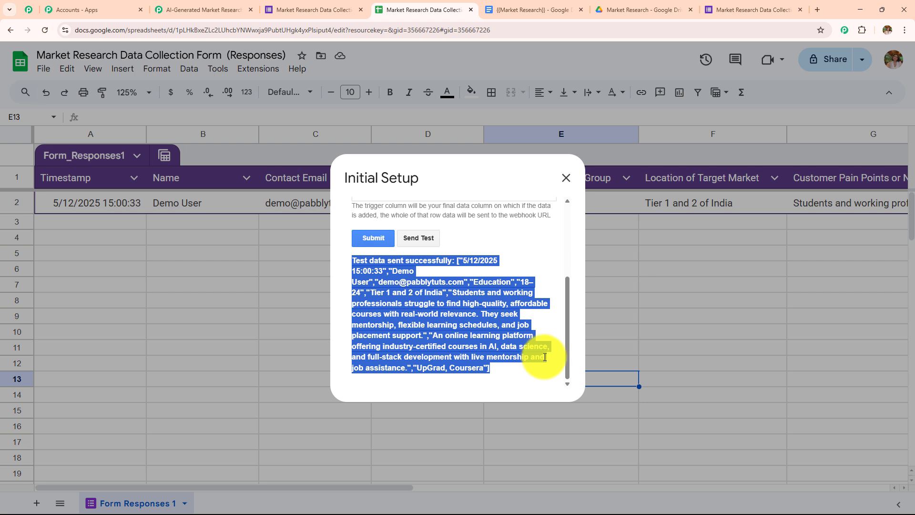
{"action": "scroll", "coordinate": [459, 325], "scroll_direction": "up", "scroll_amount": 1}
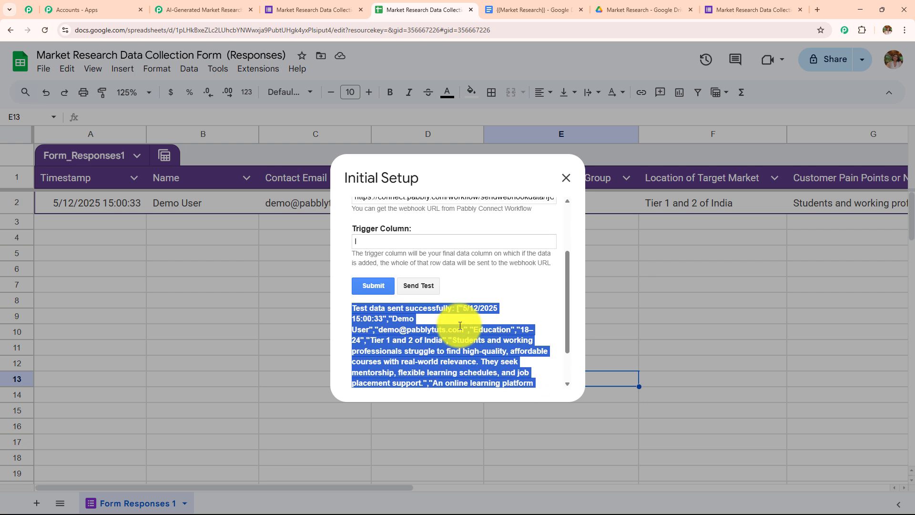
{"action": "left_click", "coordinate": [373, 285]}
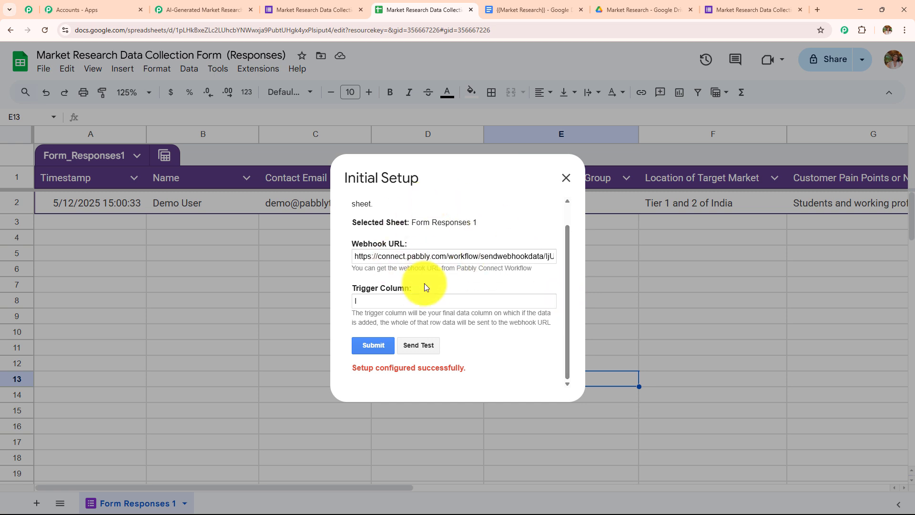
Step: Close the setup, enable Send On Event for Pabbly Connect Webhooks, and confirm it is checked
{"action": "left_click", "coordinate": [566, 178]}
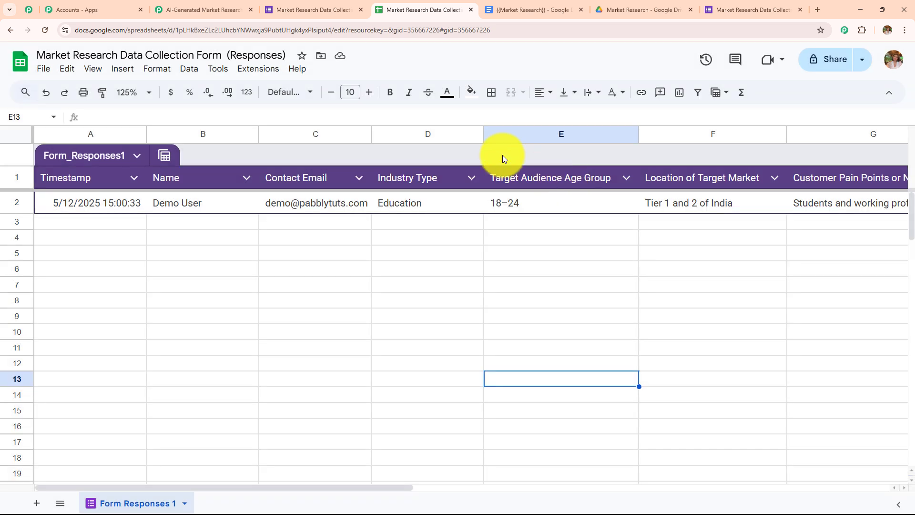
{"action": "left_click", "coordinate": [244, 72]}
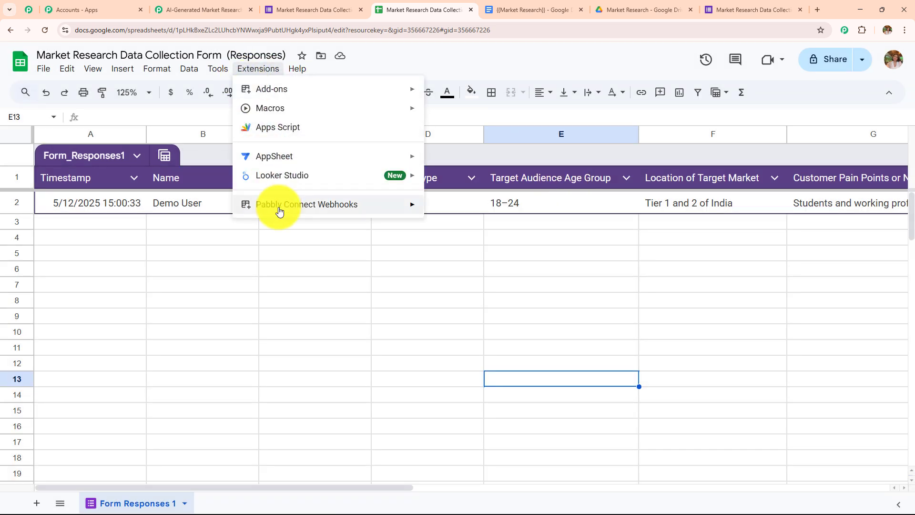
{"action": "mouse_move", "coordinate": [279, 211]}
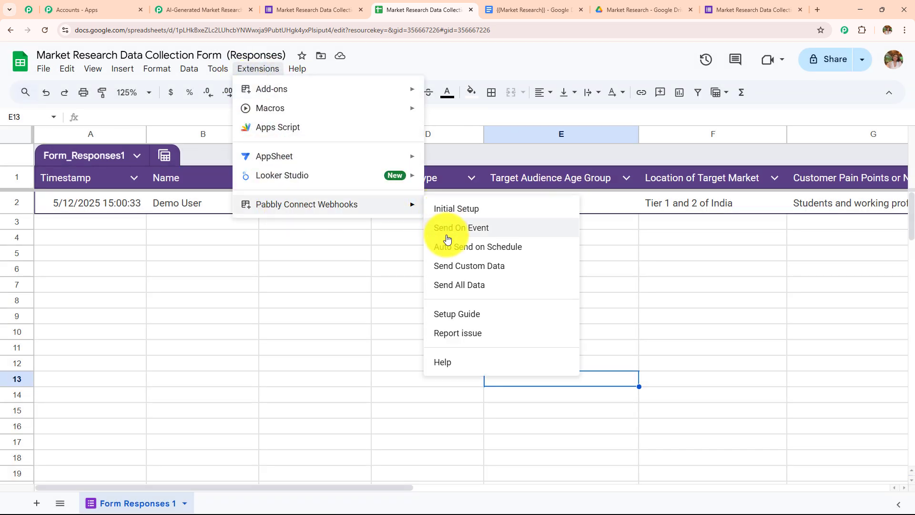
{"action": "left_click", "coordinate": [505, 229]}
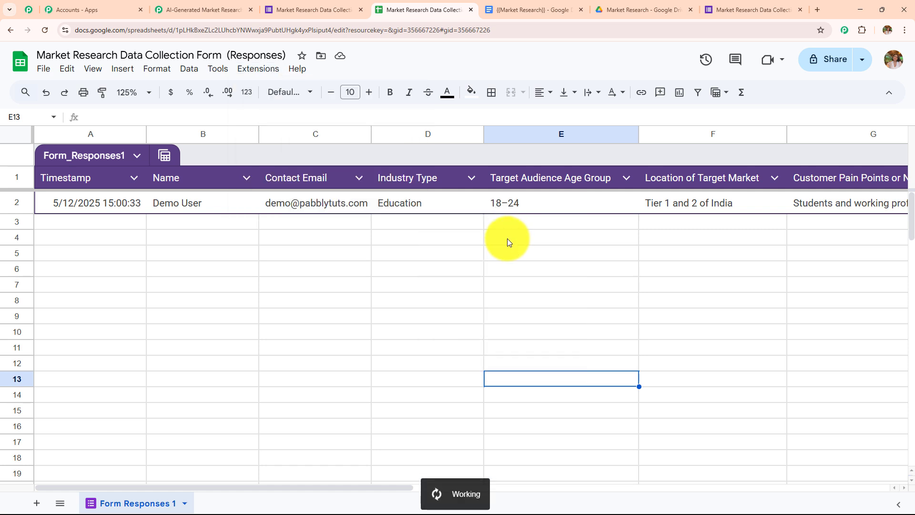
{"action": "left_click", "coordinate": [257, 70]}
{"action": "mouse_move", "coordinate": [317, 204]}
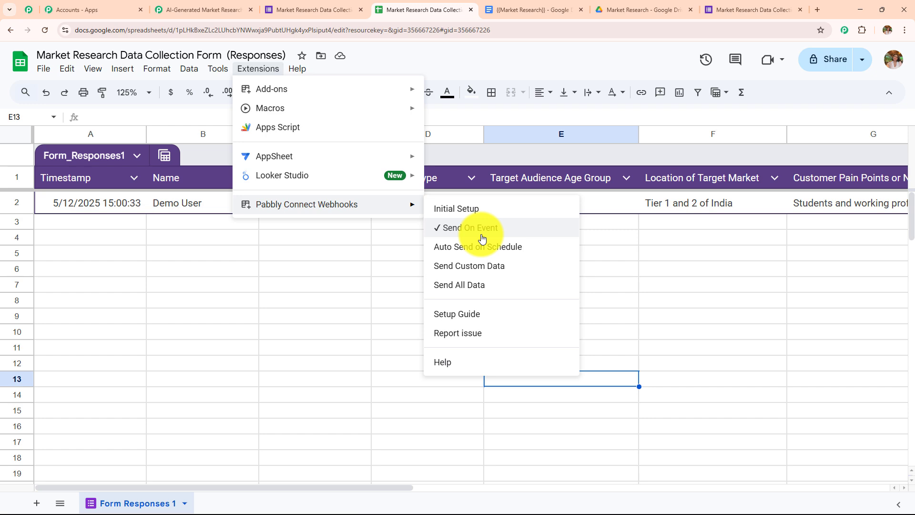
Step: Scroll through the captured Google Forms response in Pabbly and inspect its TriggerColumn value
{"action": "left_click", "coordinate": [213, 9]}
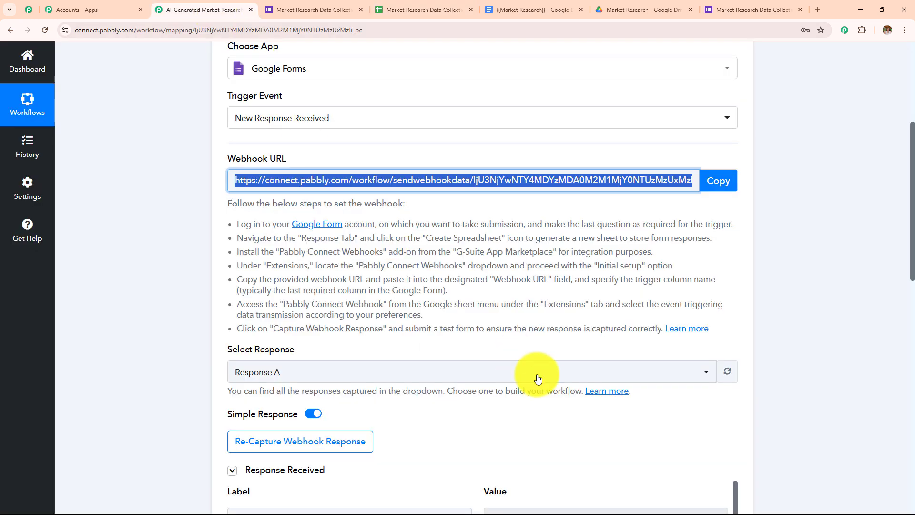
{"action": "scroll", "coordinate": [534, 372], "scroll_direction": "down", "scroll_amount": 4}
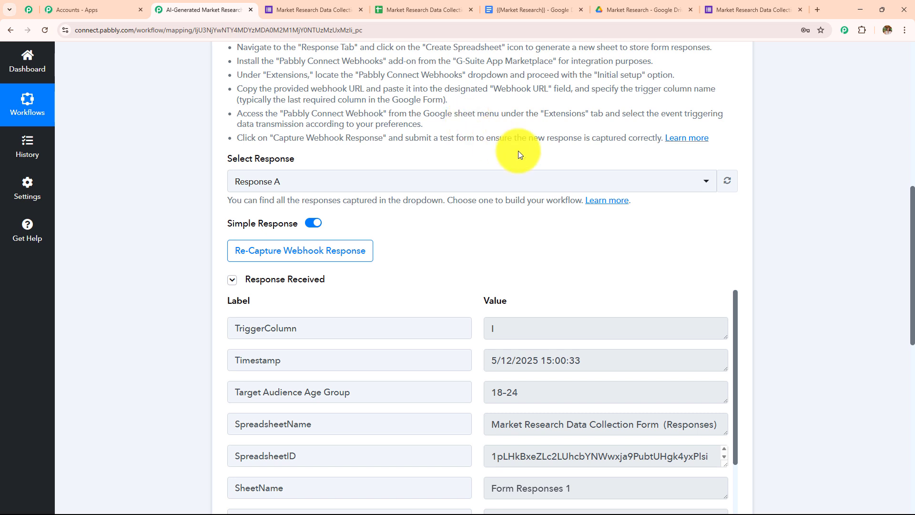
{"action": "scroll", "coordinate": [547, 168], "scroll_direction": "down", "scroll_amount": 3}
{"action": "double_click", "coordinate": [539, 186]}
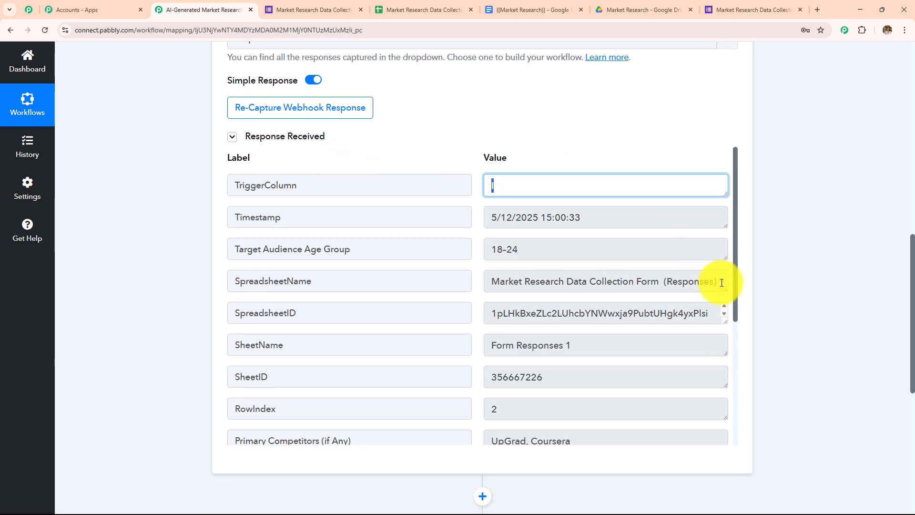
{"action": "left_click_drag", "start_coordinate": [721, 281], "coordinate": [416, 286]}
{"action": "scroll", "coordinate": [567, 247], "scroll_direction": "down", "scroll_amount": 3}
{"action": "scroll", "coordinate": [561, 249], "scroll_direction": "down", "scroll_amount": 2}
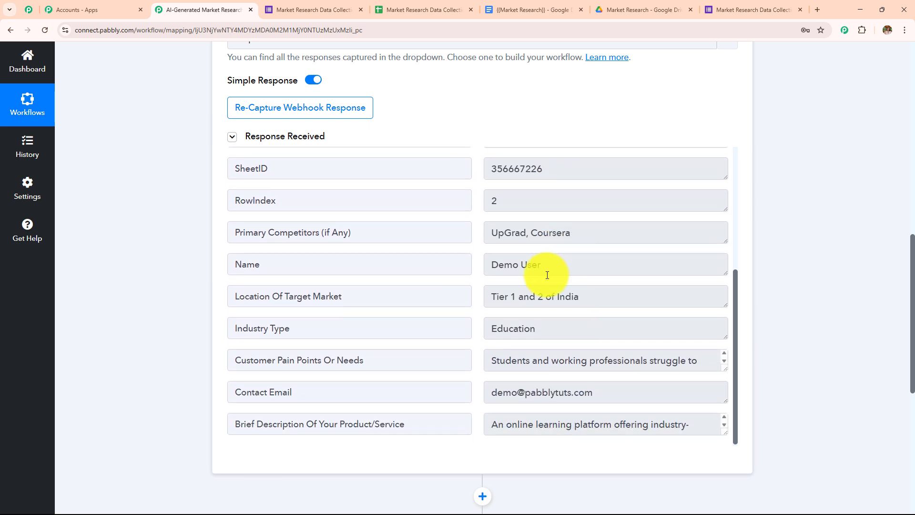
Step: Review the captured Name, Industry Type Education and Contact Email values, then collapse the trigger step
{"action": "left_click_drag", "start_coordinate": [551, 266], "coordinate": [405, 271]}
{"action": "left_click_drag", "start_coordinate": [593, 321], "coordinate": [343, 327]}
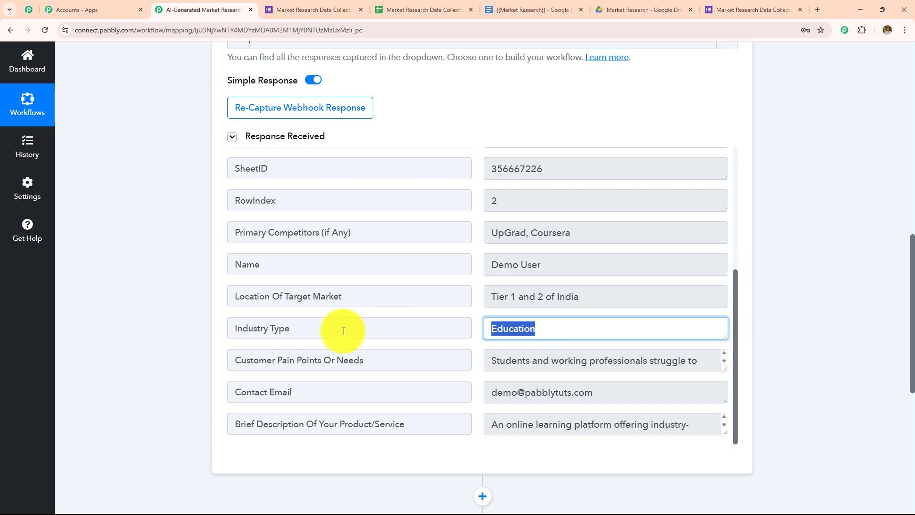
{"action": "left_click_drag", "start_coordinate": [600, 393], "coordinate": [305, 403]}
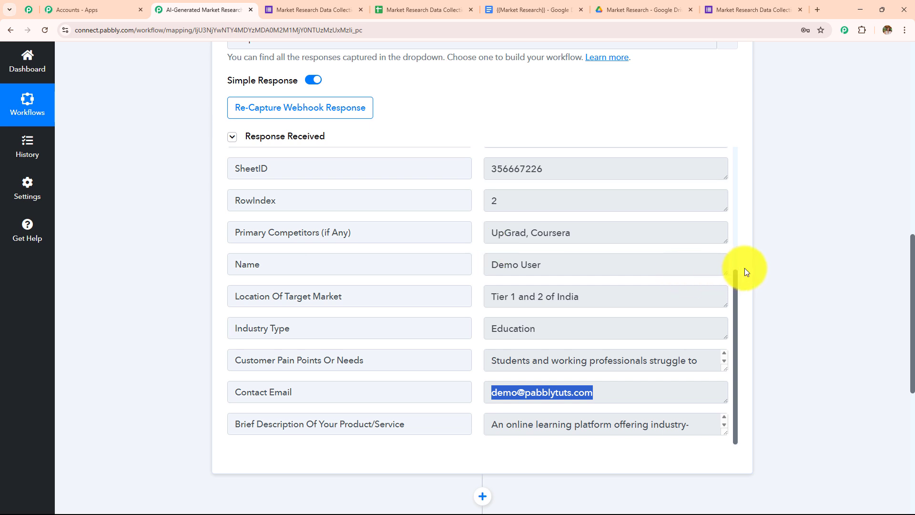
{"action": "scroll", "coordinate": [537, 255], "scroll_direction": "up", "scroll_amount": 8}
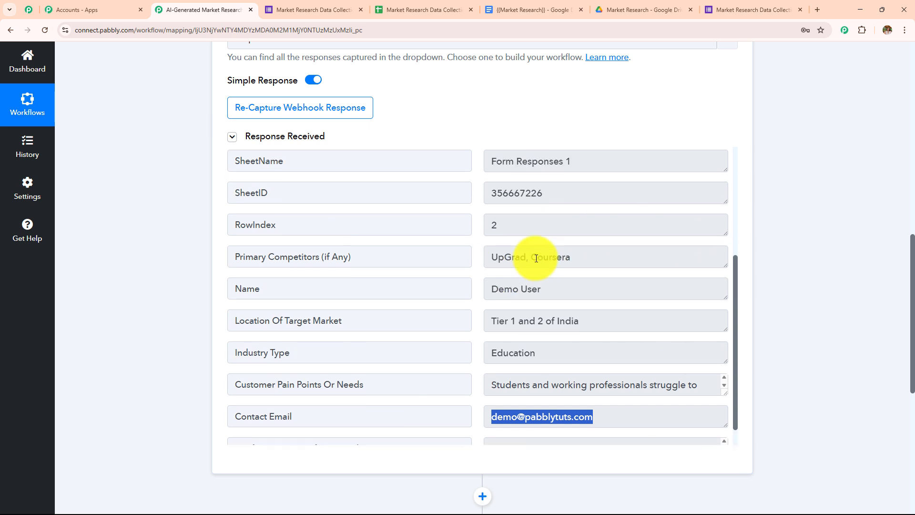
{"action": "scroll", "coordinate": [594, 189], "scroll_direction": "up", "scroll_amount": 6}
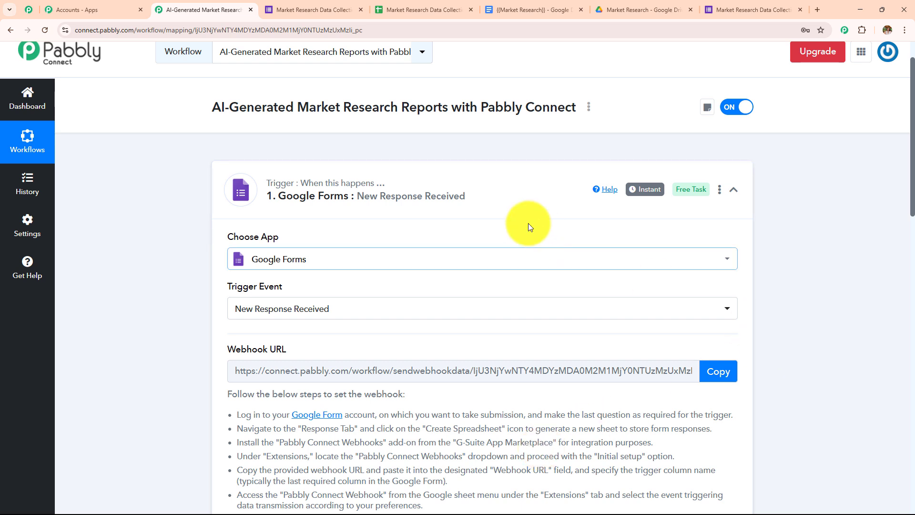
{"action": "left_click", "coordinate": [527, 210]}
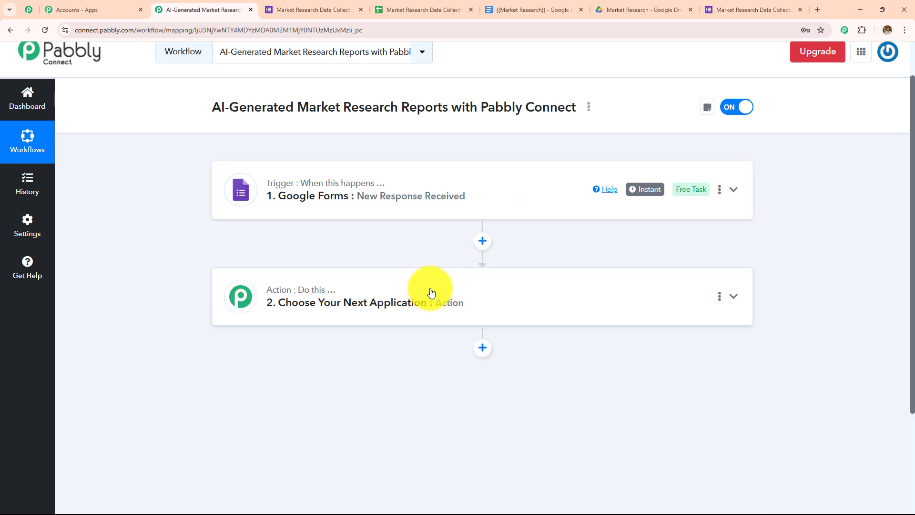
{"action": "left_click", "coordinate": [431, 292]}
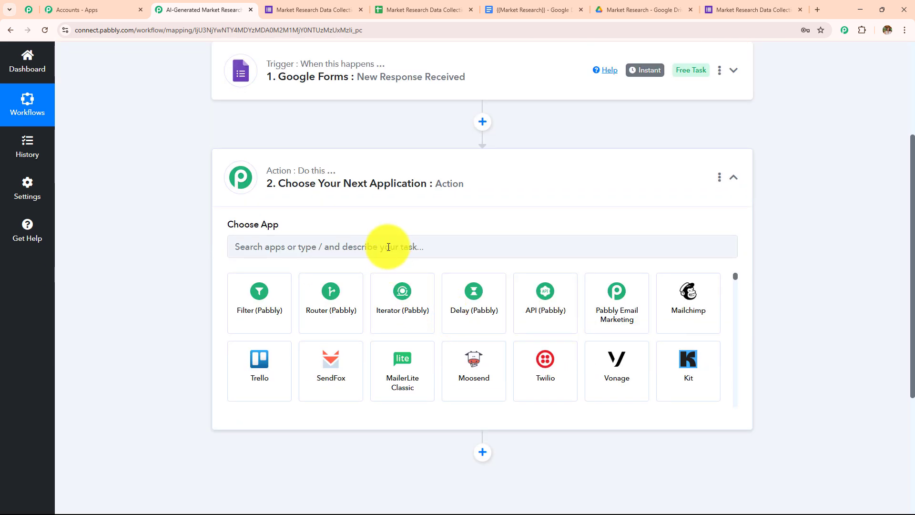
Step: Choose OpenAI as the step 2 app with ChatGPT as the action event
{"action": "left_click", "coordinate": [387, 242]}
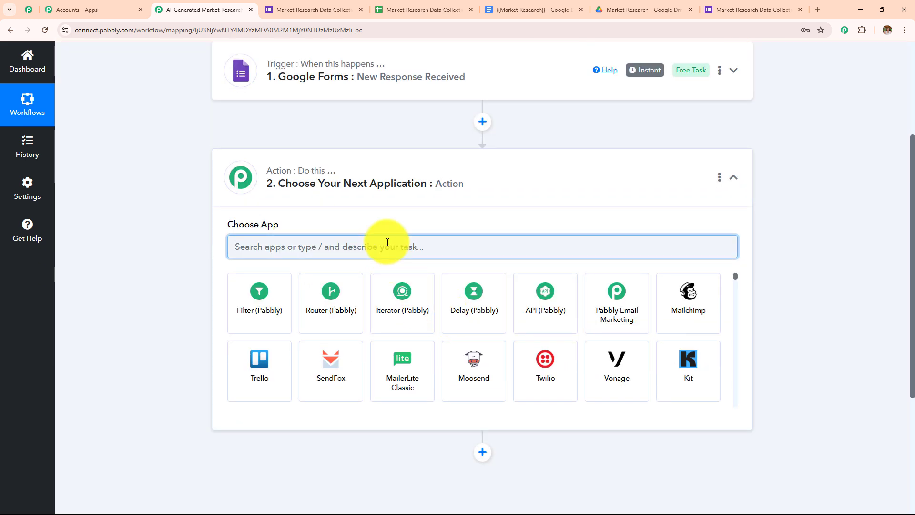
{"action": "type", "text": "Open"}
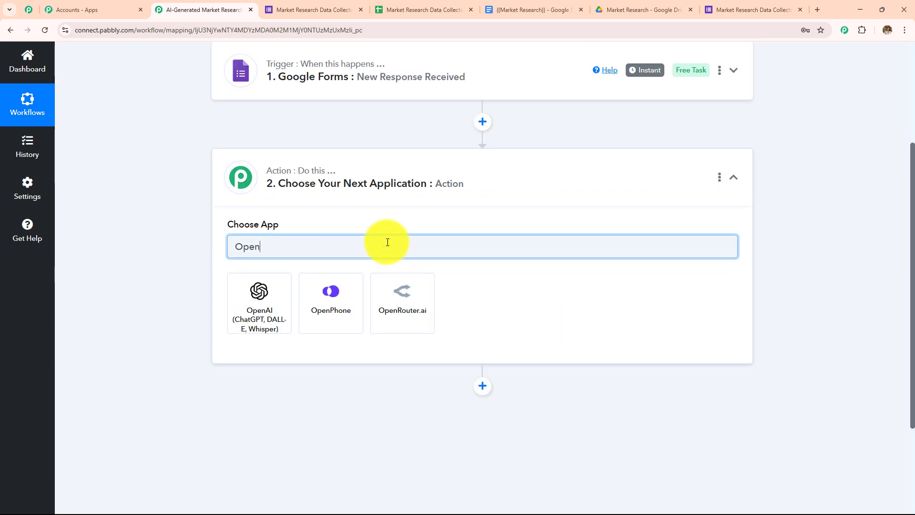
{"action": "left_click", "coordinate": [251, 303]}
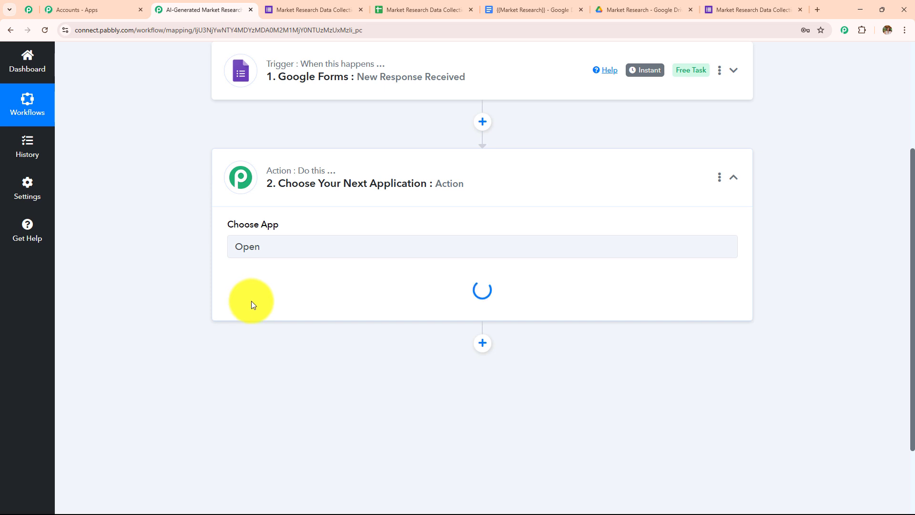
{"action": "left_click", "coordinate": [252, 305]}
{"action": "left_click", "coordinate": [302, 128]}
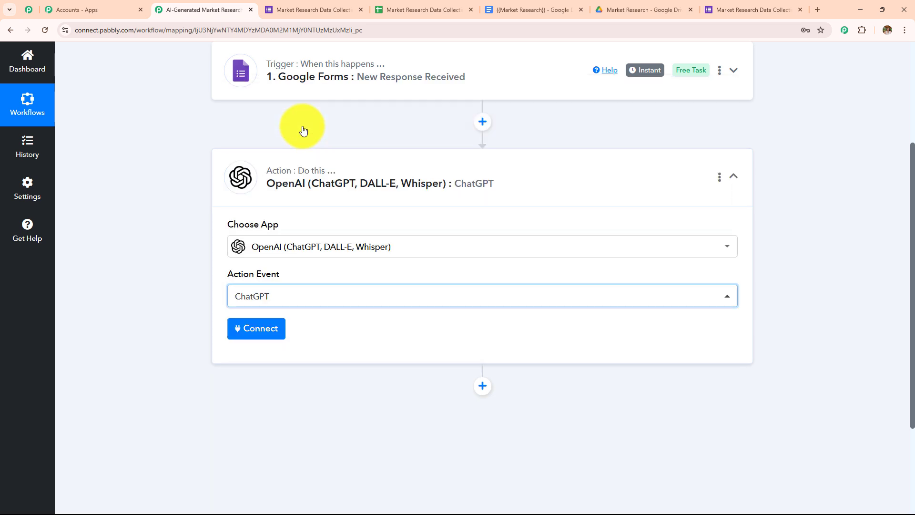
Step: Start adding a new OpenAI connection and note where to get API keys
{"action": "left_click", "coordinate": [258, 336]}
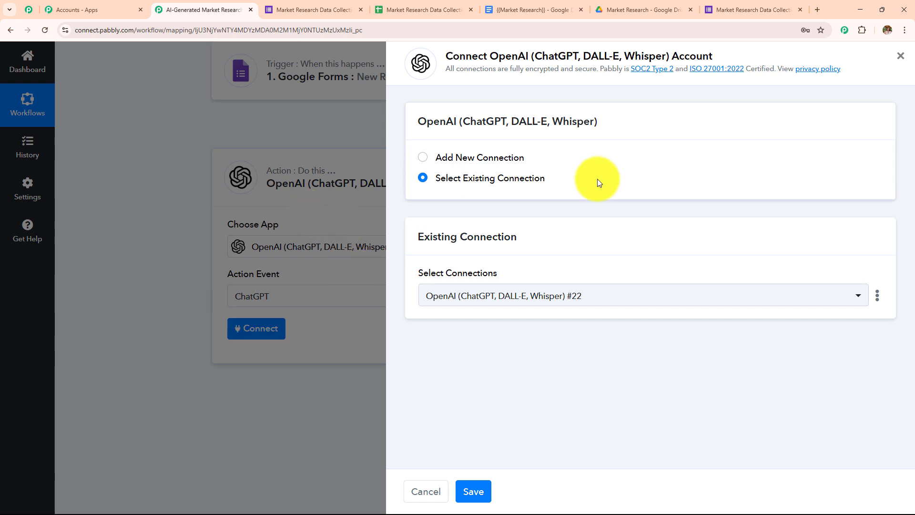
{"action": "left_click", "coordinate": [475, 158]}
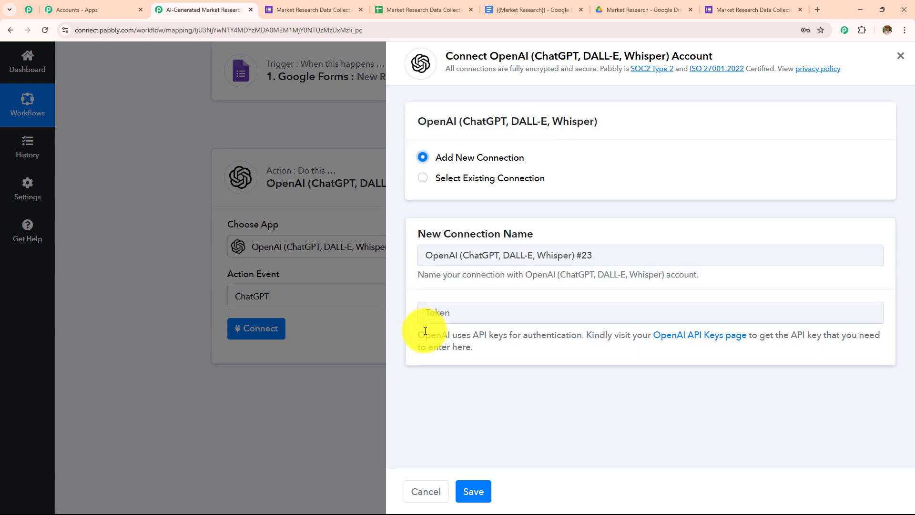
{"action": "left_click_drag", "start_coordinate": [418, 333], "coordinate": [499, 347]}
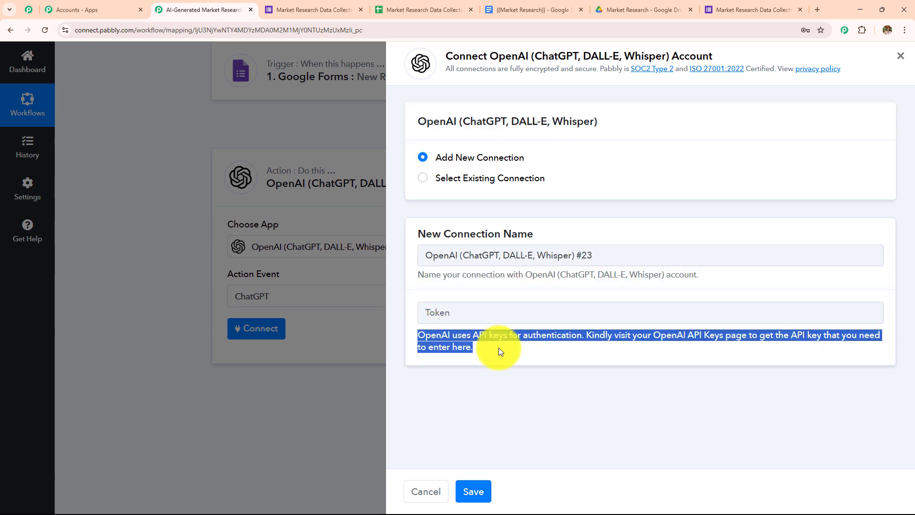
{"action": "left_click", "coordinate": [499, 348]}
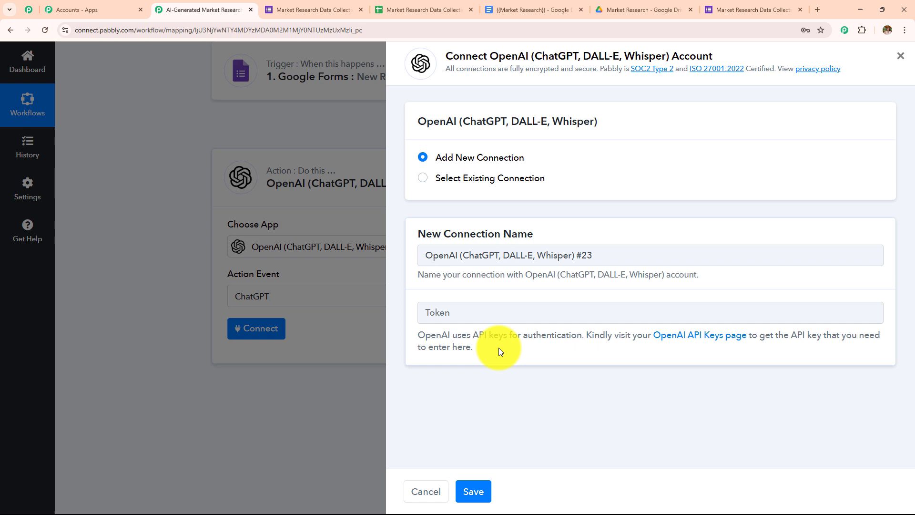
Step: Visit OpenAI's API keys page, start a secret key named Test, then cancel without creating it
{"action": "left_click", "coordinate": [662, 335]}
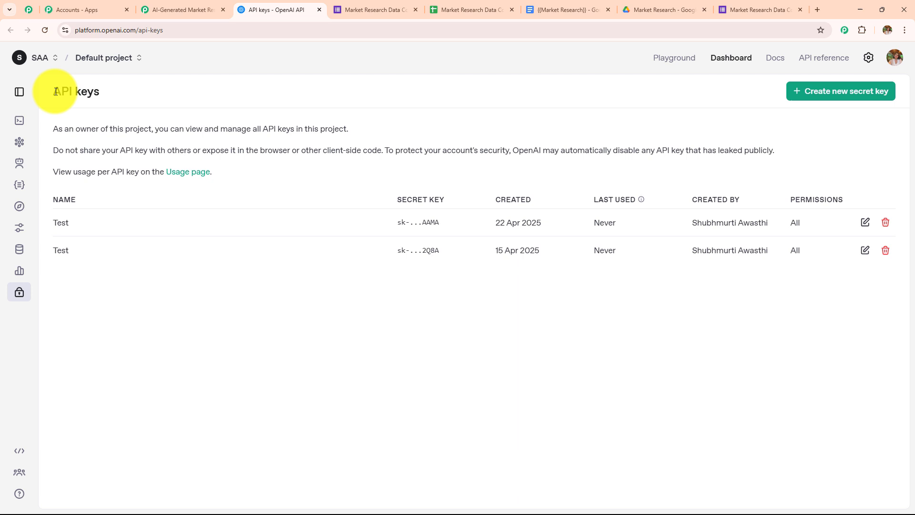
{"action": "left_click_drag", "start_coordinate": [54, 92], "coordinate": [156, 96]}
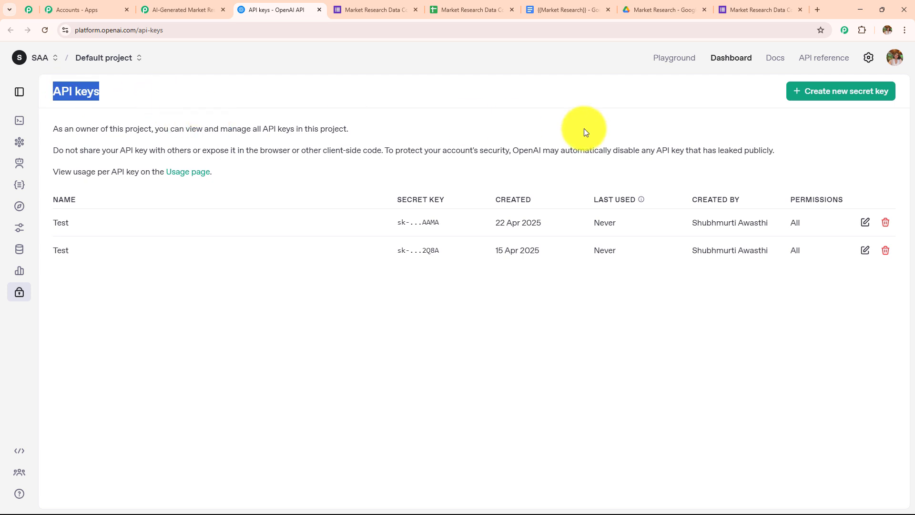
{"action": "left_click", "coordinate": [816, 93]}
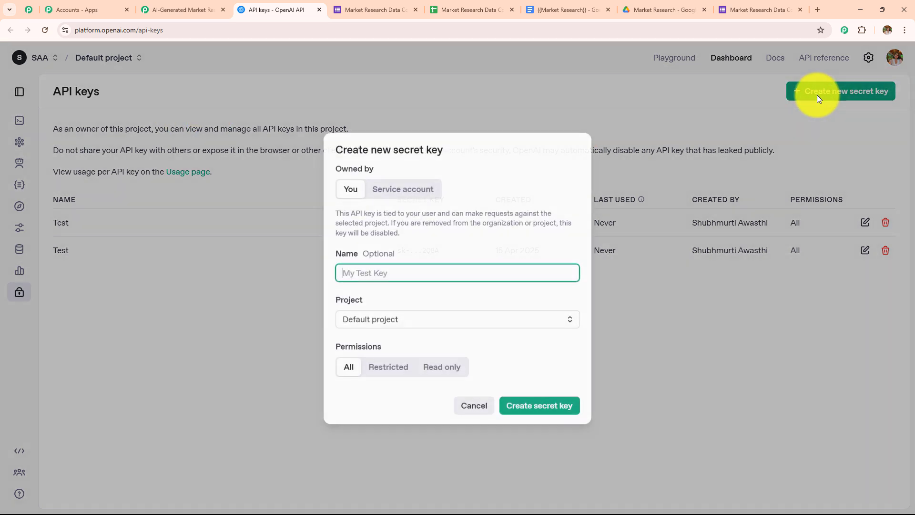
{"action": "left_click", "coordinate": [453, 267]}
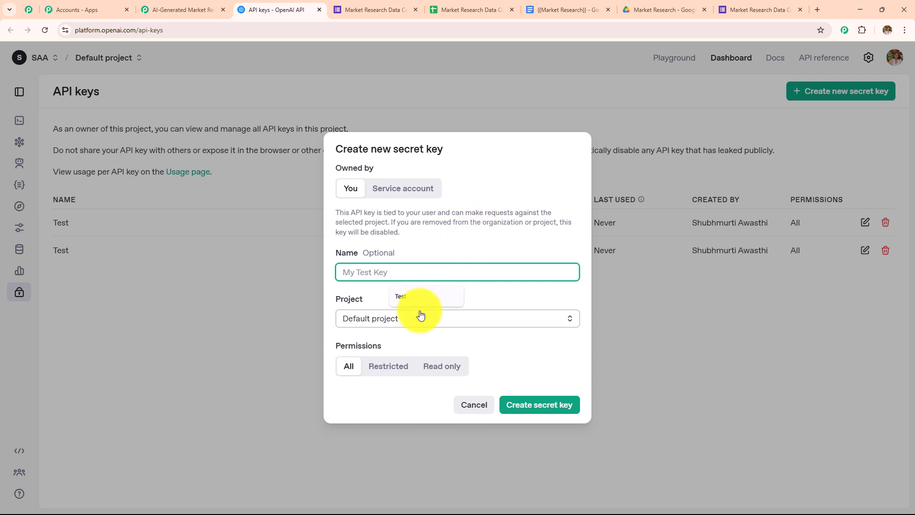
{"action": "left_click", "coordinate": [415, 296]}
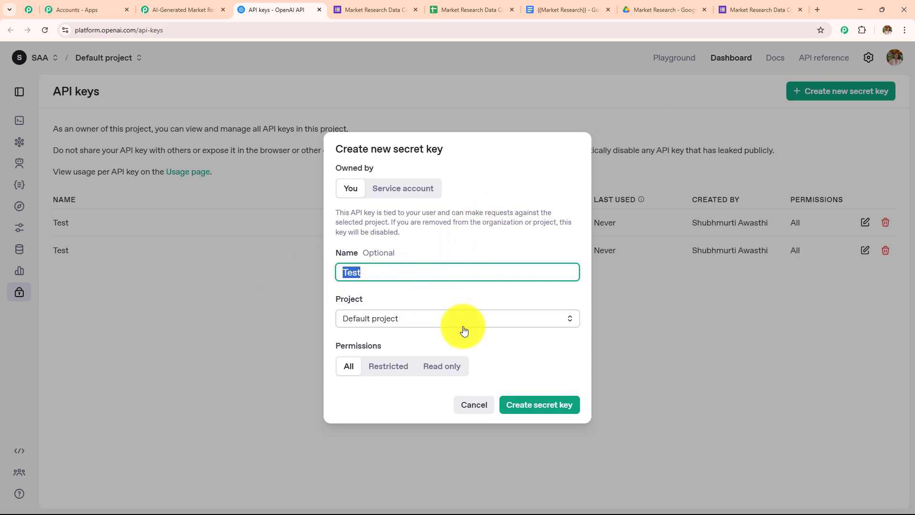
{"action": "left_click", "coordinate": [417, 323]}
{"action": "left_click", "coordinate": [216, 298]}
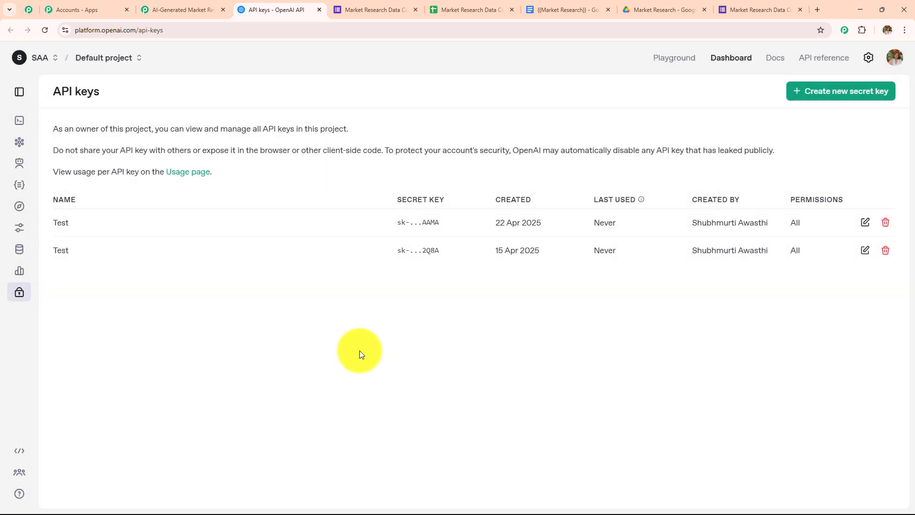
{"action": "left_click", "coordinate": [798, 93]}
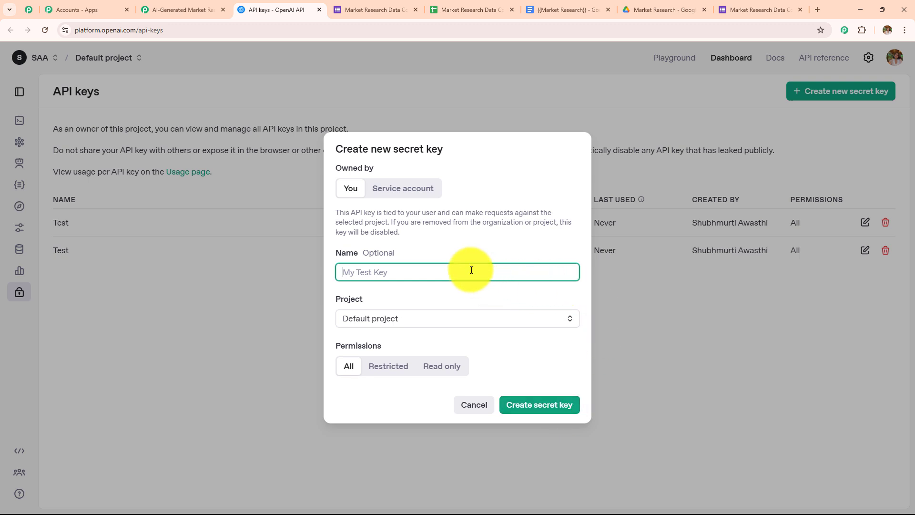
{"action": "key", "text": "Escape"}
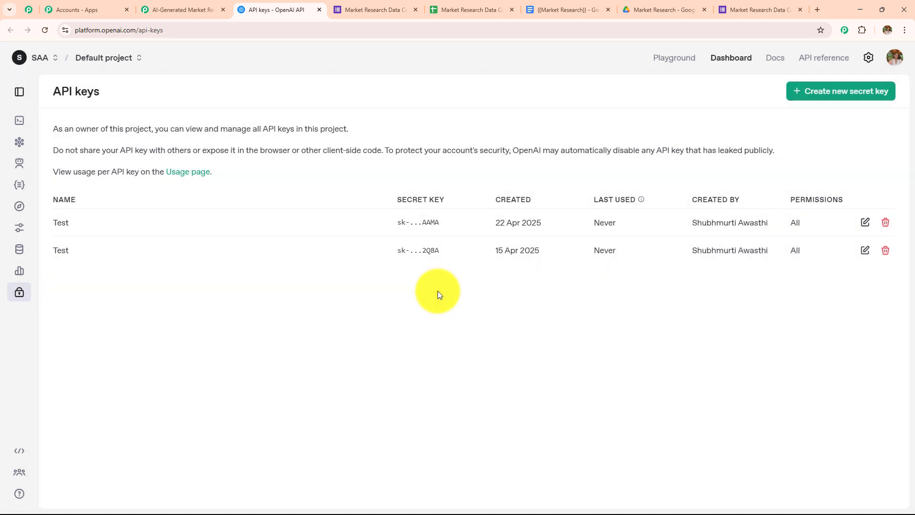
{"action": "left_click", "coordinate": [188, 10]}
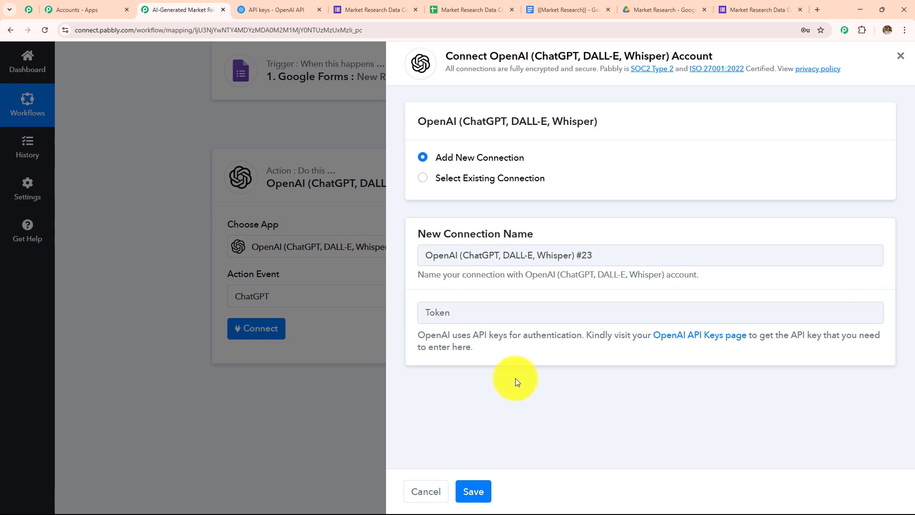
Step: Connect the existing OpenAI account to the ChatGPT step and save it
{"action": "left_click", "coordinate": [424, 178]}
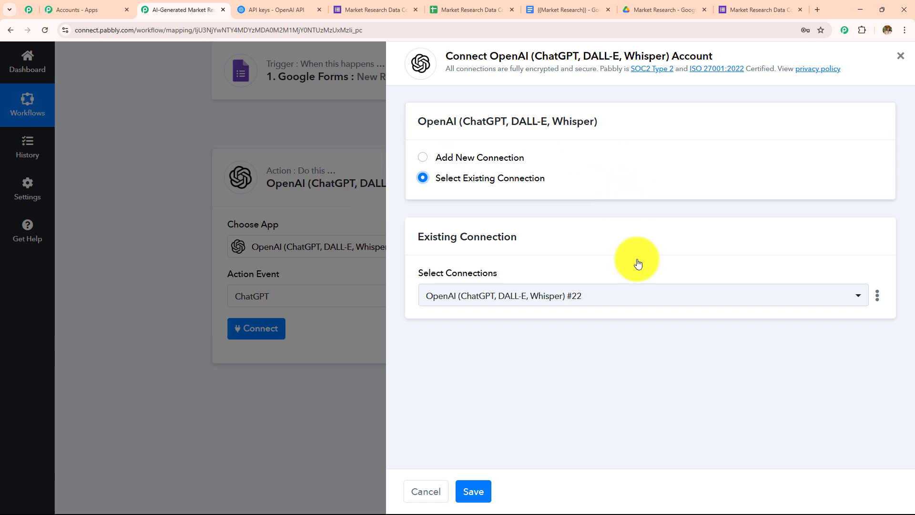
{"action": "left_click", "coordinate": [477, 491]}
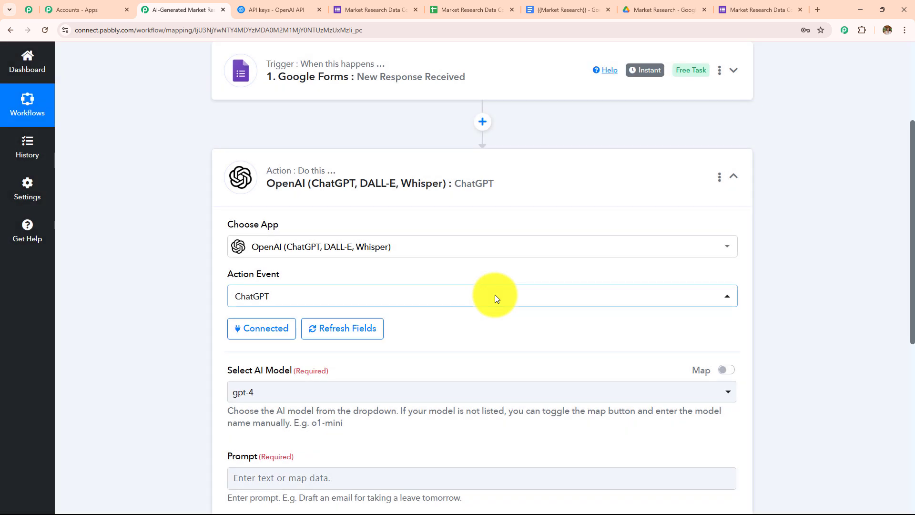
{"action": "scroll", "coordinate": [494, 295], "scroll_direction": "down", "scroll_amount": 2}
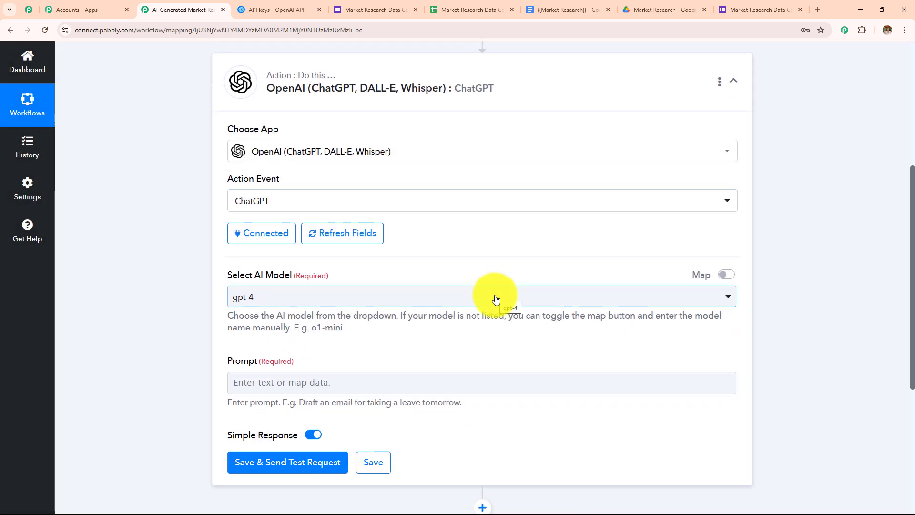
{"action": "scroll", "coordinate": [495, 299], "scroll_direction": "down", "scroll_amount": 2}
{"action": "left_click_drag", "start_coordinate": [225, 188], "coordinate": [429, 183]}
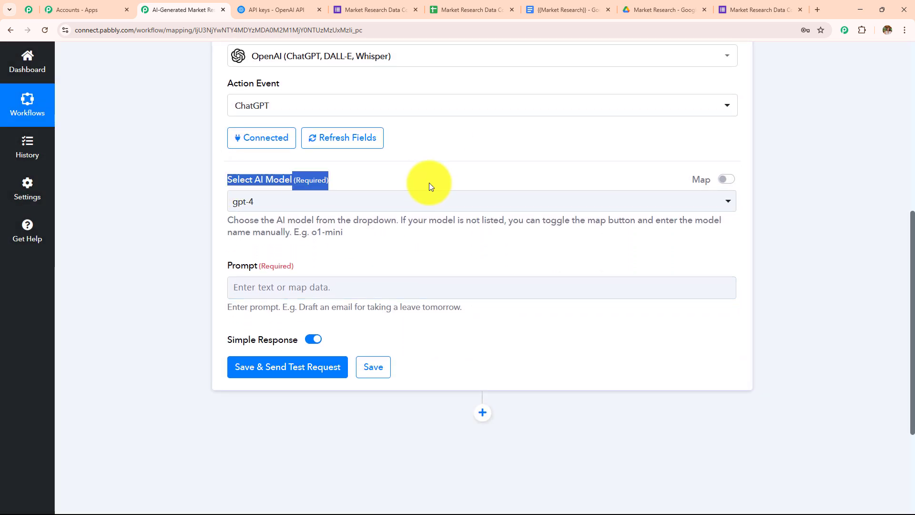
{"action": "left_click_drag", "start_coordinate": [214, 267], "coordinate": [413, 267]}
Step: Select gpt-4o-mini as the AI model, toggling Map on and back off
{"action": "left_click", "coordinate": [415, 206]}
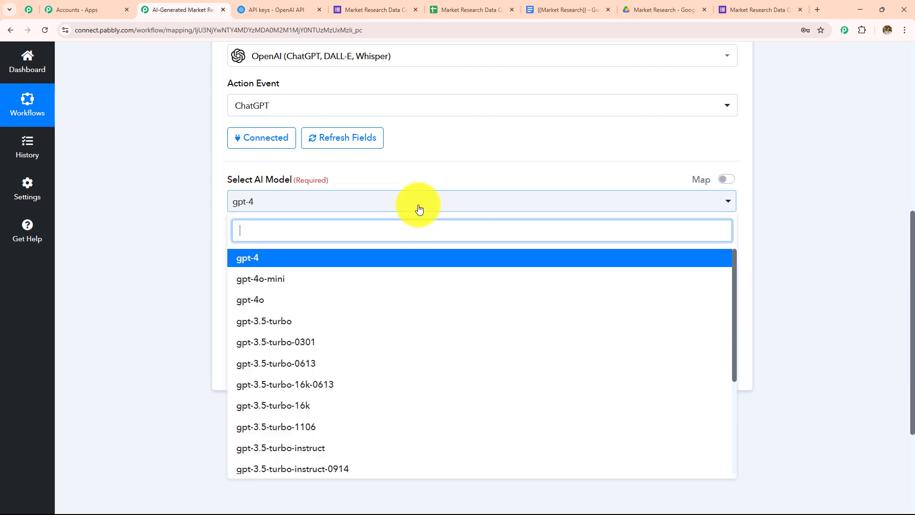
{"action": "scroll", "coordinate": [489, 160], "scroll_direction": "down", "scroll_amount": 1}
{"action": "scroll", "coordinate": [490, 159], "scroll_direction": "down", "scroll_amount": 1}
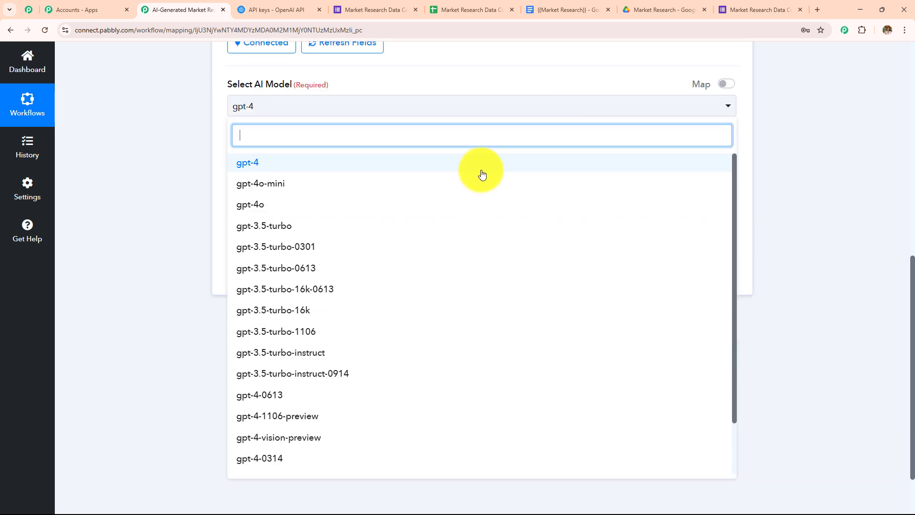
{"action": "left_click", "coordinate": [333, 186]}
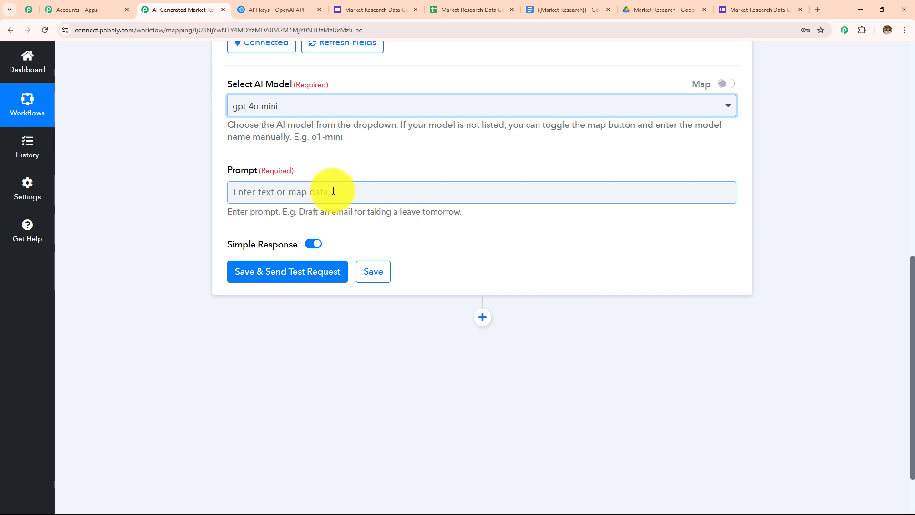
{"action": "scroll", "coordinate": [600, 296], "scroll_direction": "up", "scroll_amount": 2}
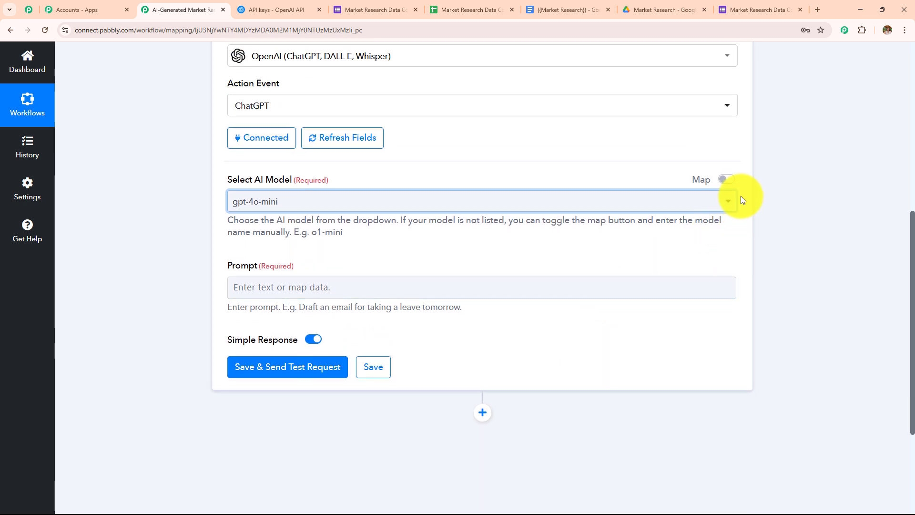
{"action": "left_click", "coordinate": [727, 179]}
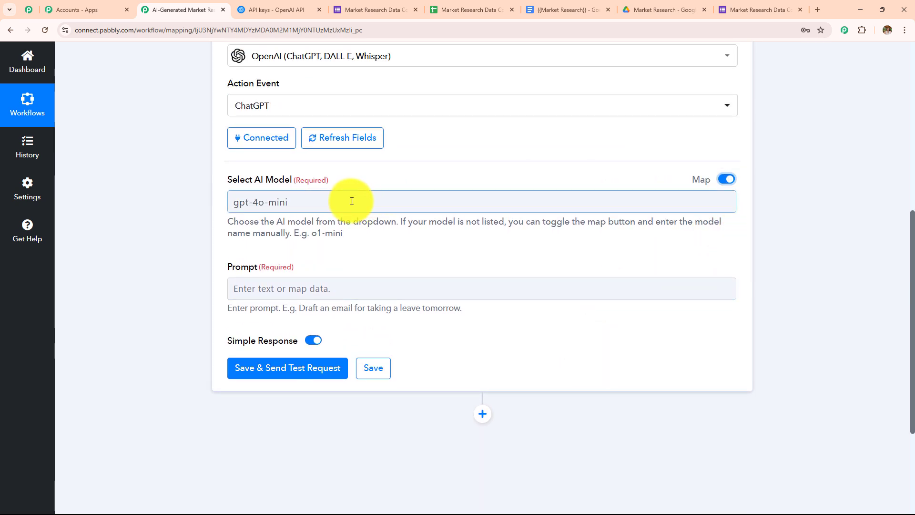
{"action": "left_click_drag", "start_coordinate": [351, 198], "coordinate": [113, 221]}
{"action": "key", "text": "BackSpace"}
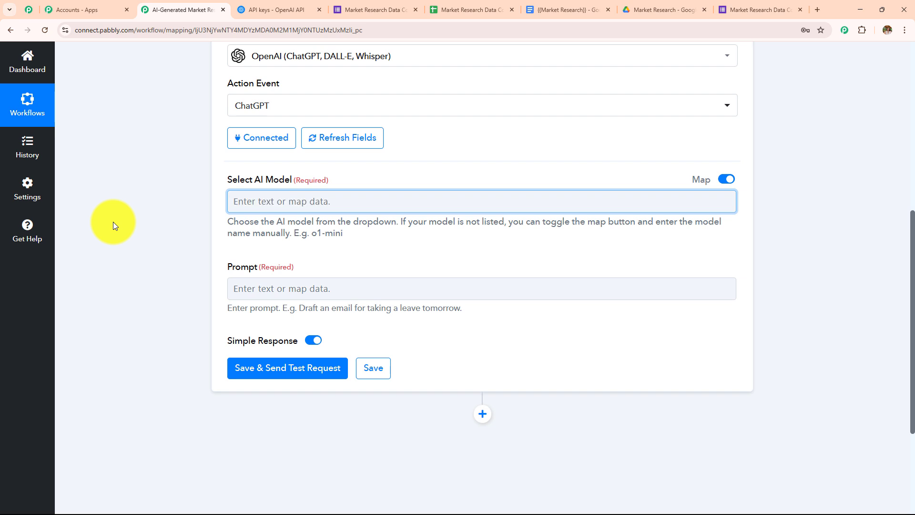
{"action": "left_click", "coordinate": [725, 180]}
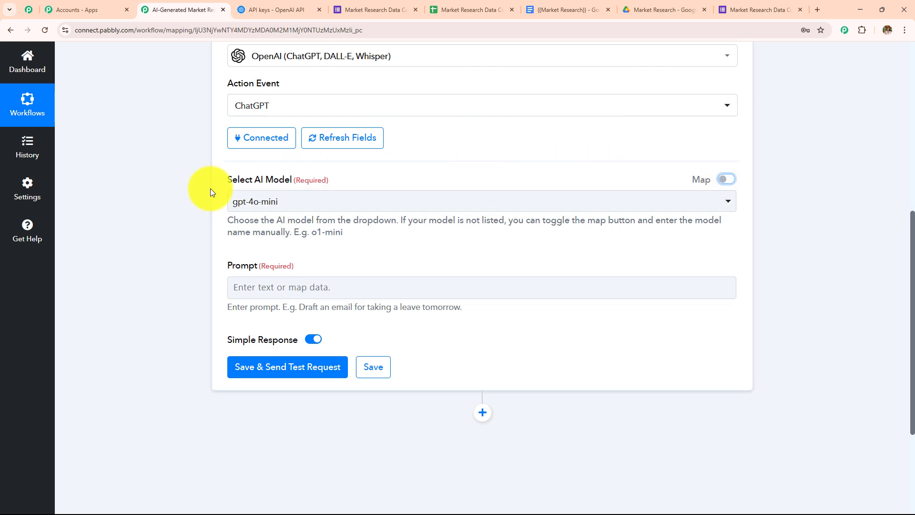
Step: Review the ChatGPT settings and the Market Research Reports workflow title before the Prompt
{"action": "scroll", "coordinate": [376, 216], "scroll_direction": "down", "scroll_amount": 2}
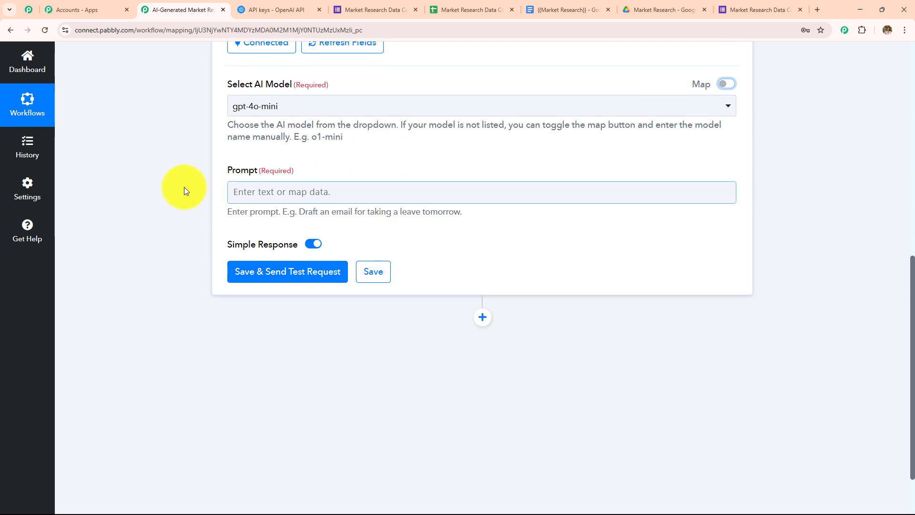
{"action": "left_click_drag", "start_coordinate": [225, 173], "coordinate": [386, 183]}
{"action": "scroll", "coordinate": [428, 275], "scroll_direction": "up", "scroll_amount": 8}
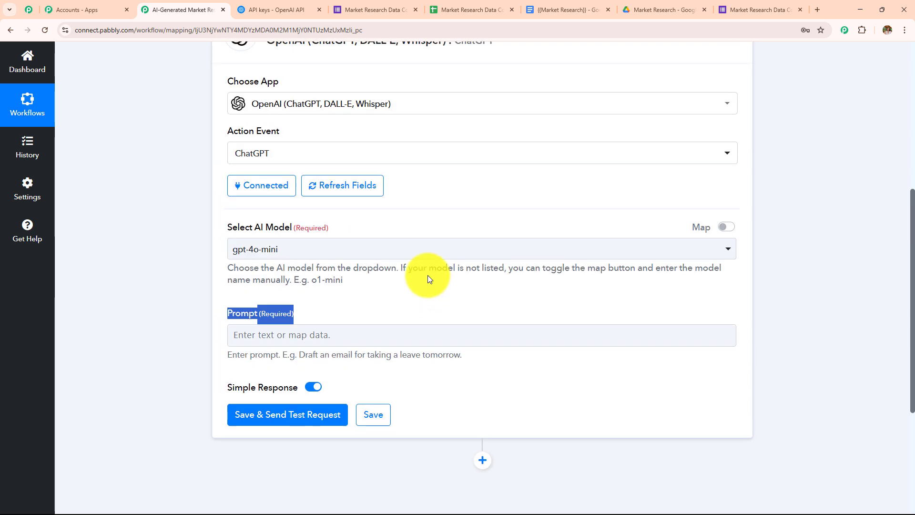
{"action": "scroll", "coordinate": [427, 275], "scroll_direction": "up", "scroll_amount": 1}
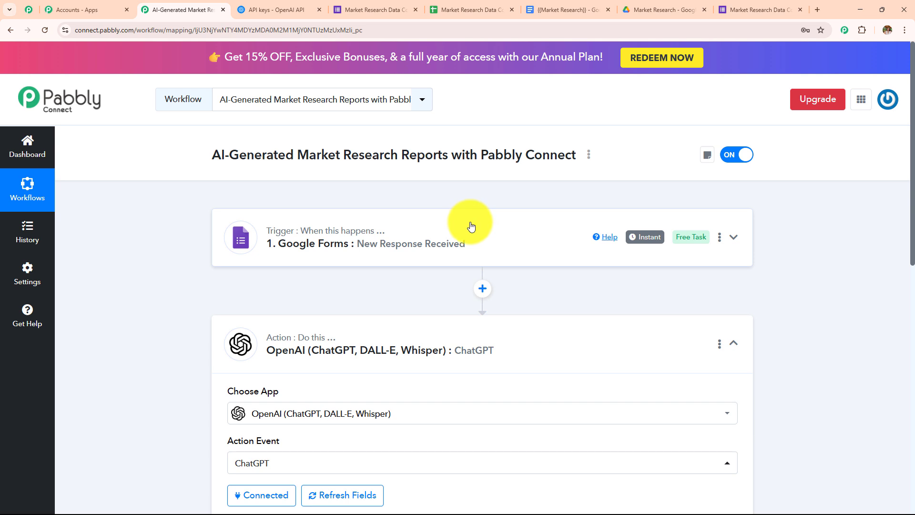
{"action": "left_click_drag", "start_coordinate": [297, 156], "coordinate": [451, 156]}
{"action": "scroll", "coordinate": [453, 261], "scroll_direction": "down", "scroll_amount": 7}
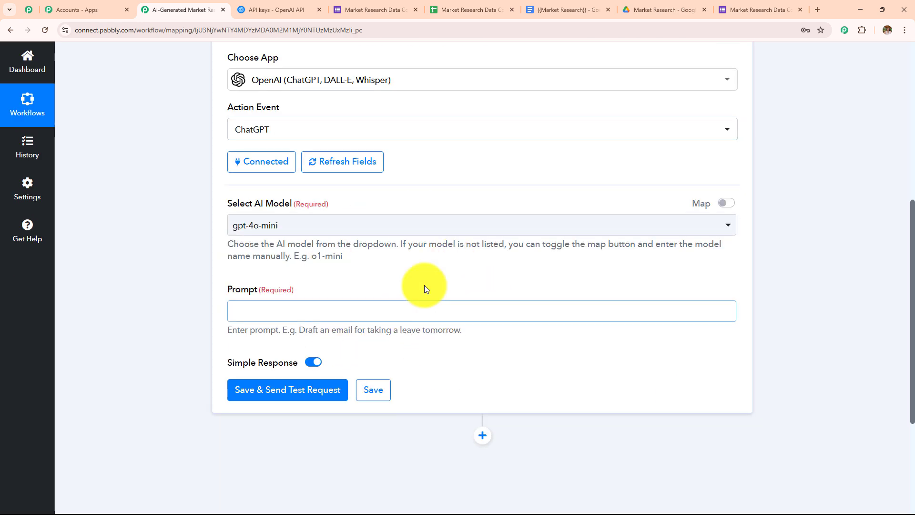
Step: Paste the prepared market research report prompt with field labels into the ChatGPT Prompt
{"action": "left_click", "coordinate": [410, 311]}
{"action": "scroll", "coordinate": [400, 286], "scroll_direction": "down", "scroll_amount": 3}
{"action": "key", "text": "ctrl+v"}
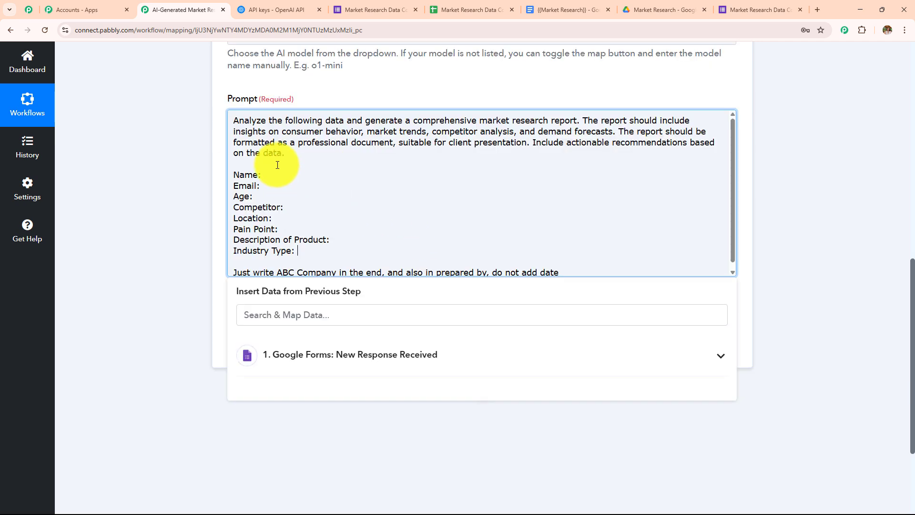
{"action": "left_click", "coordinate": [350, 199]}
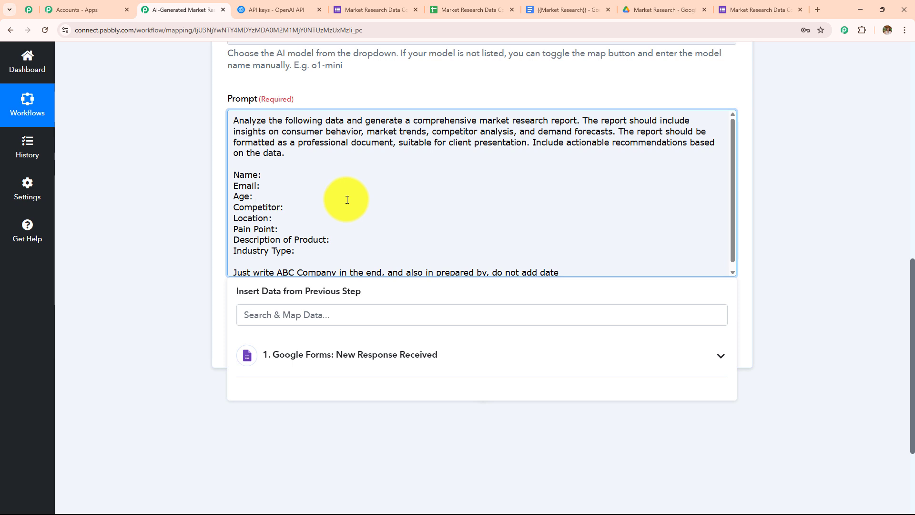
Step: Scroll through the pasted prompt, checking its closing ABC Company instruction line
{"action": "scroll", "coordinate": [346, 199], "scroll_direction": "down", "scroll_amount": 1}
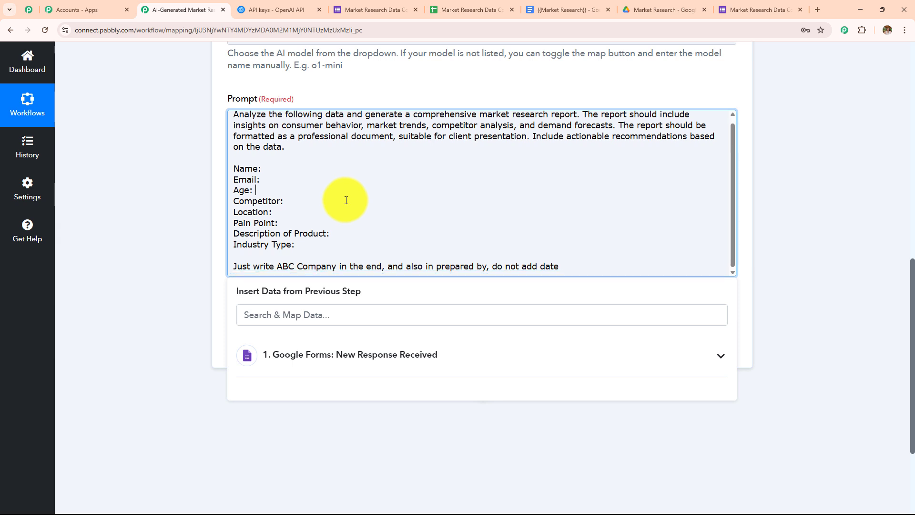
{"action": "scroll", "coordinate": [267, 260], "scroll_direction": "down", "scroll_amount": 3}
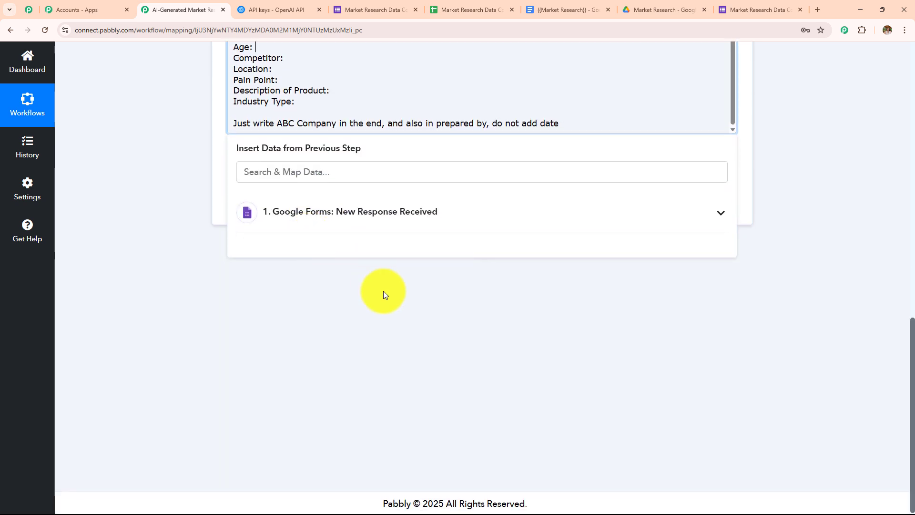
{"action": "scroll", "coordinate": [384, 296], "scroll_direction": "up", "scroll_amount": 3}
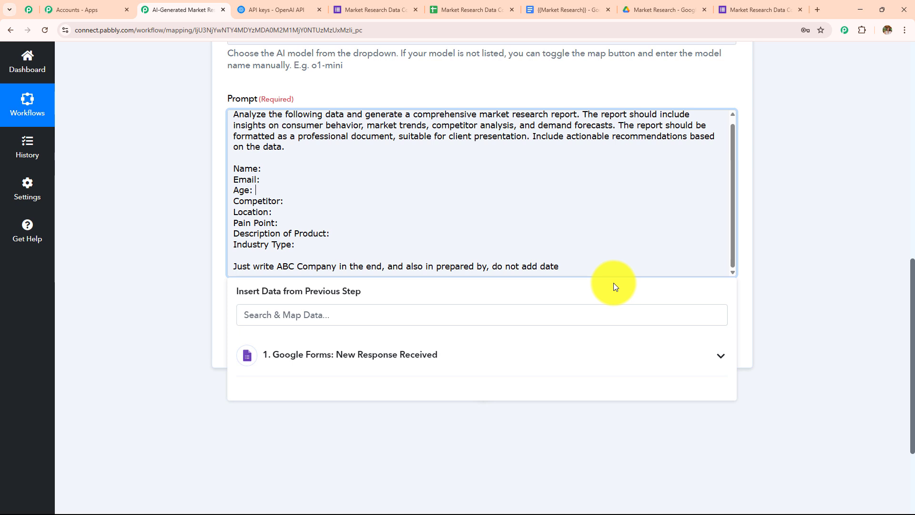
{"action": "left_click_drag", "start_coordinate": [568, 260], "coordinate": [261, 281]}
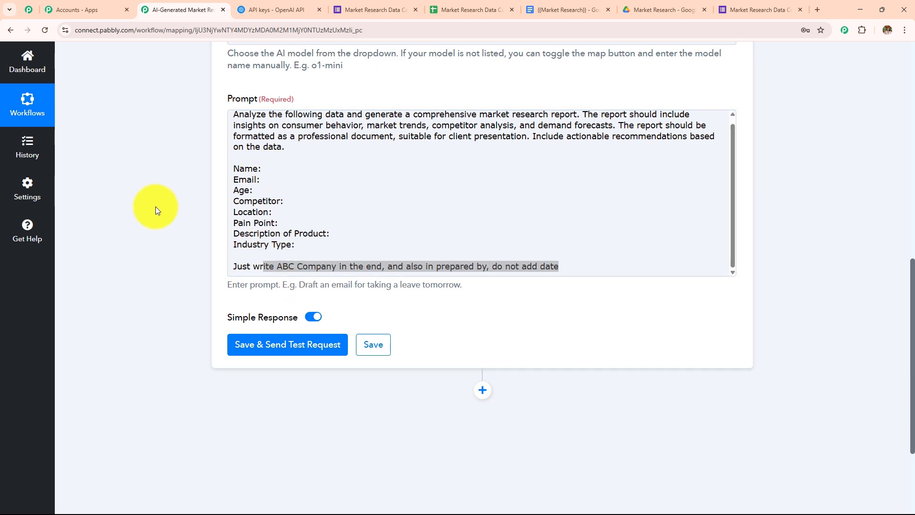
{"action": "scroll", "coordinate": [316, 317], "scroll_direction": "up", "scroll_amount": 5}
{"action": "scroll", "coordinate": [318, 317], "scroll_direction": "up", "scroll_amount": 5}
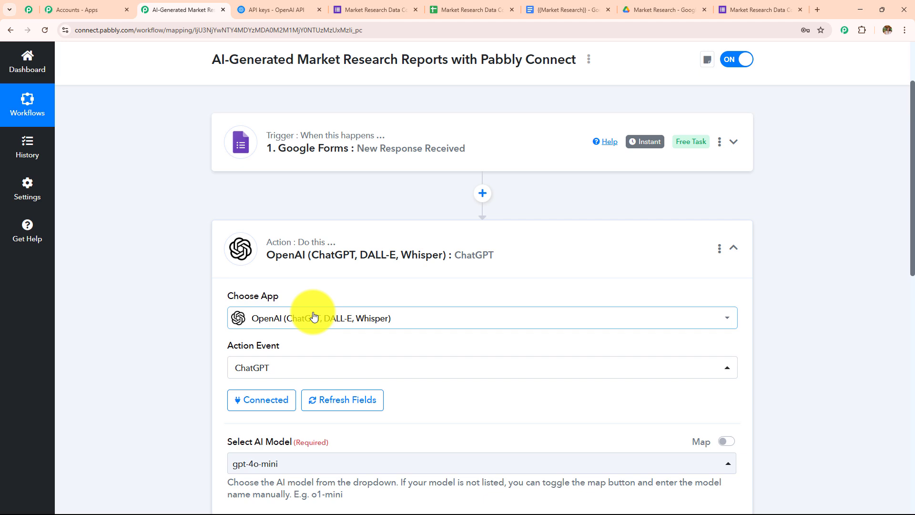
{"action": "scroll", "coordinate": [408, 219], "scroll_direction": "down", "scroll_amount": 1}
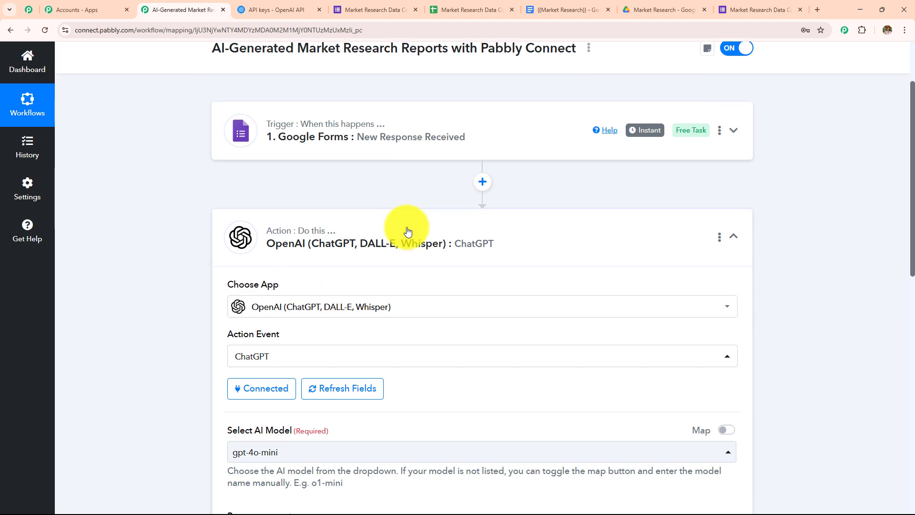
{"action": "scroll", "coordinate": [482, 221], "scroll_direction": "up", "scroll_amount": 3}
{"action": "scroll", "coordinate": [392, 228], "scroll_direction": "down", "scroll_amount": 8}
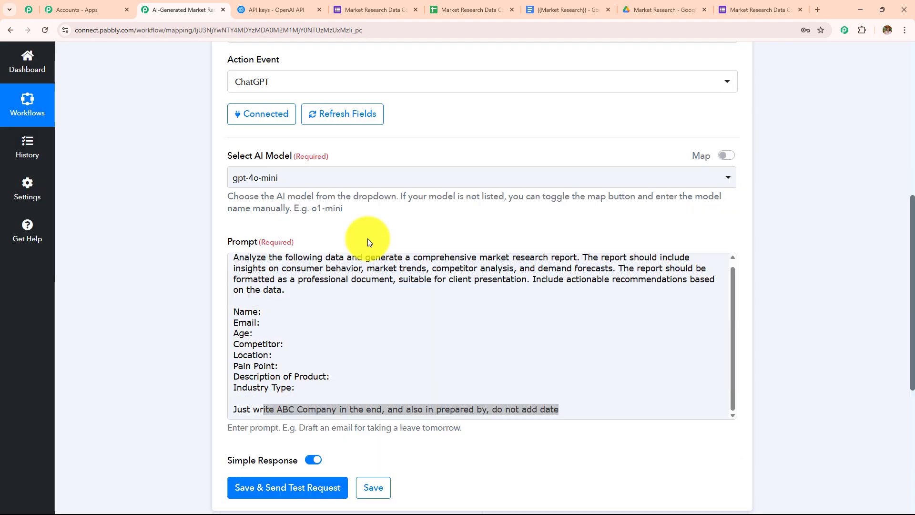
{"action": "scroll", "coordinate": [368, 240], "scroll_direction": "down", "scroll_amount": 4}
Step: Insert the form's Name and Contact Email answers after the Name: and Email: labels
{"action": "left_click", "coordinate": [272, 119]}
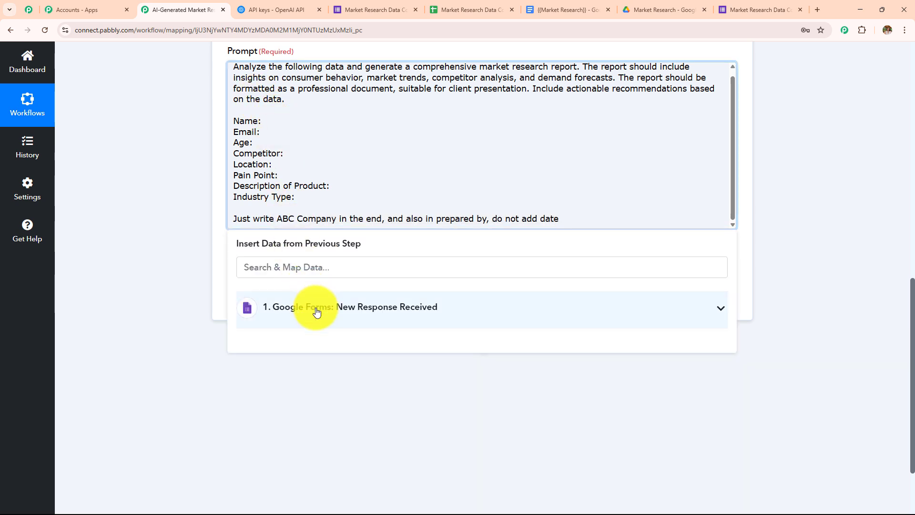
{"action": "left_click", "coordinate": [317, 312]}
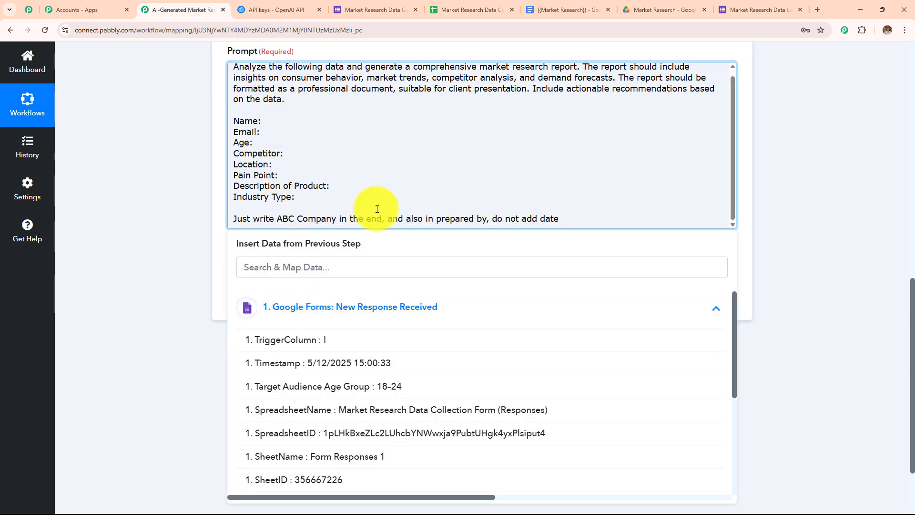
{"action": "scroll", "coordinate": [378, 210], "scroll_direction": "down", "scroll_amount": 2}
{"action": "scroll", "coordinate": [350, 352], "scroll_direction": "down", "scroll_amount": 2}
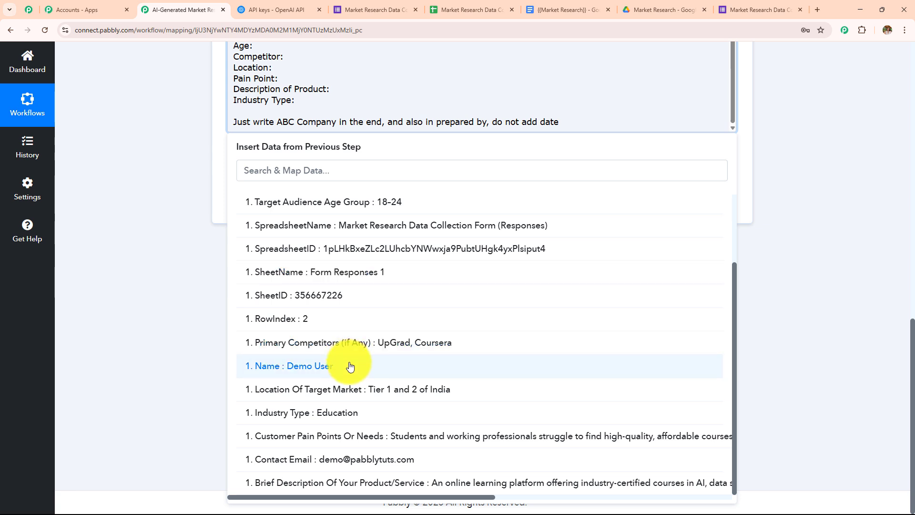
{"action": "left_click", "coordinate": [349, 365]}
{"action": "left_click", "coordinate": [295, 70]}
{"action": "left_click", "coordinate": [286, 62]}
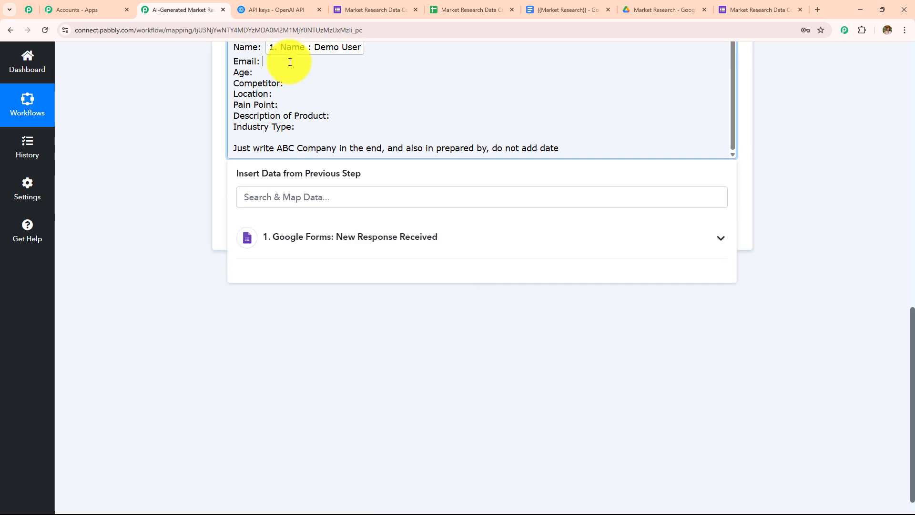
{"action": "left_click", "coordinate": [327, 242]}
{"action": "scroll", "coordinate": [334, 377], "scroll_direction": "down", "scroll_amount": 3}
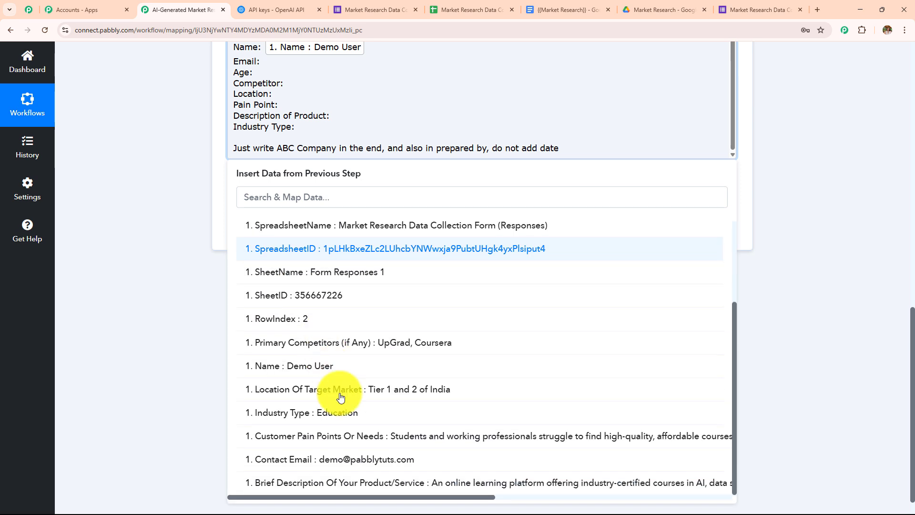
{"action": "left_click", "coordinate": [353, 459]}
Step: Insert the Target Audience Age Group answer after Age and relabel it 'Audience Age'
{"action": "left_click", "coordinate": [265, 61]}
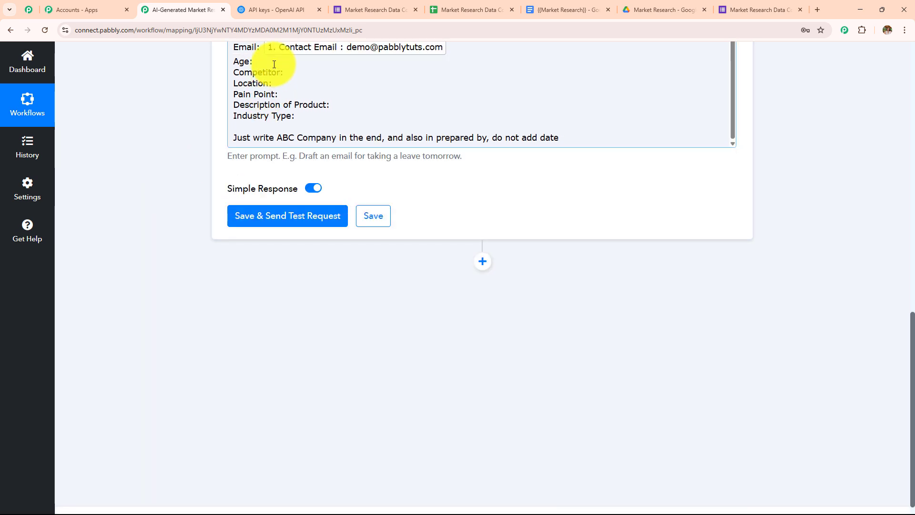
{"action": "left_click", "coordinate": [281, 223]}
{"action": "scroll", "coordinate": [327, 362], "scroll_direction": "down", "scroll_amount": 2}
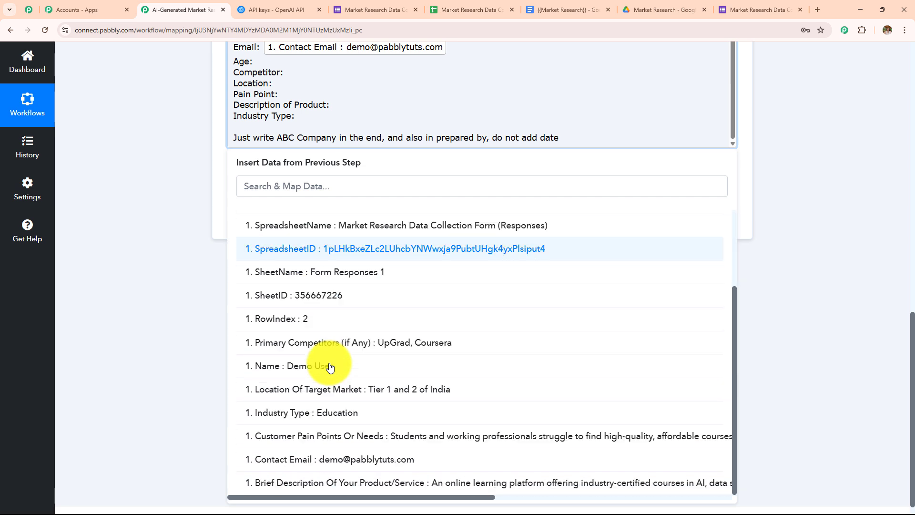
{"action": "scroll", "coordinate": [330, 366], "scroll_direction": "up", "scroll_amount": 4}
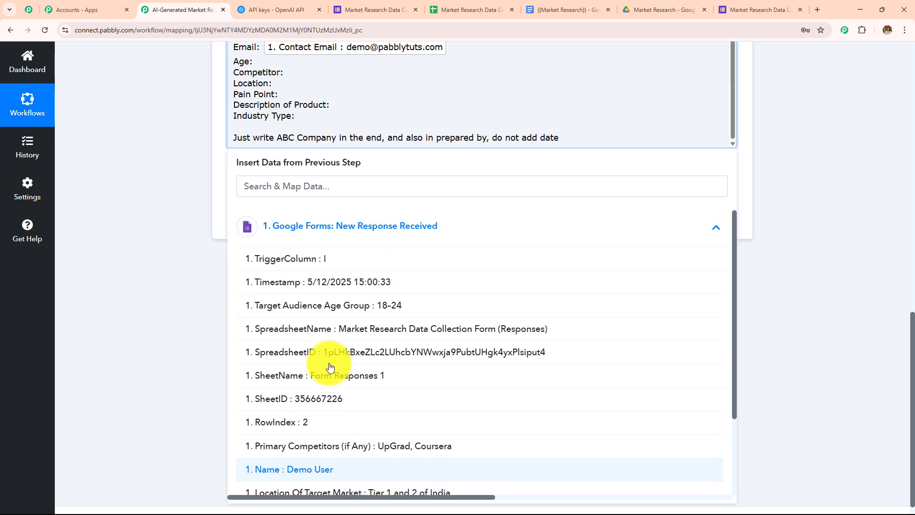
{"action": "left_click", "coordinate": [384, 308]}
{"action": "left_click", "coordinate": [188, 188]}
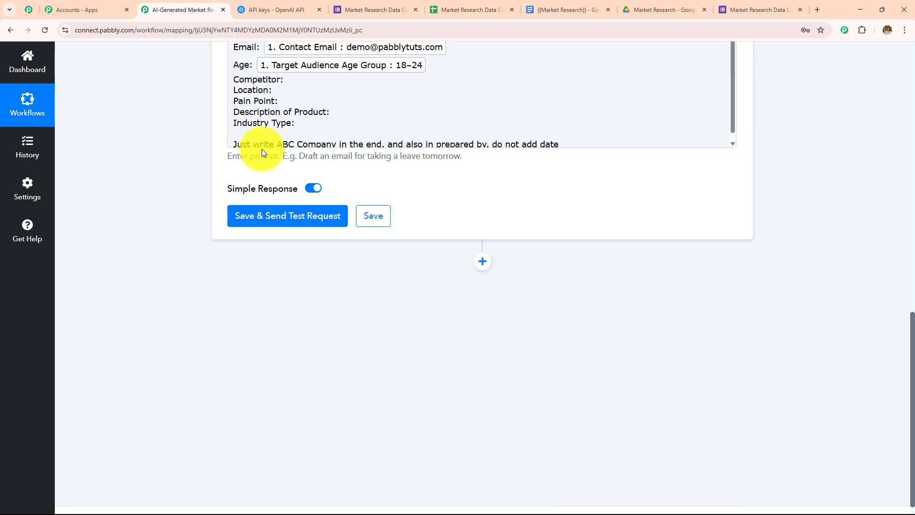
{"action": "left_click", "coordinate": [288, 167]}
{"action": "type", "text": "Audience"}
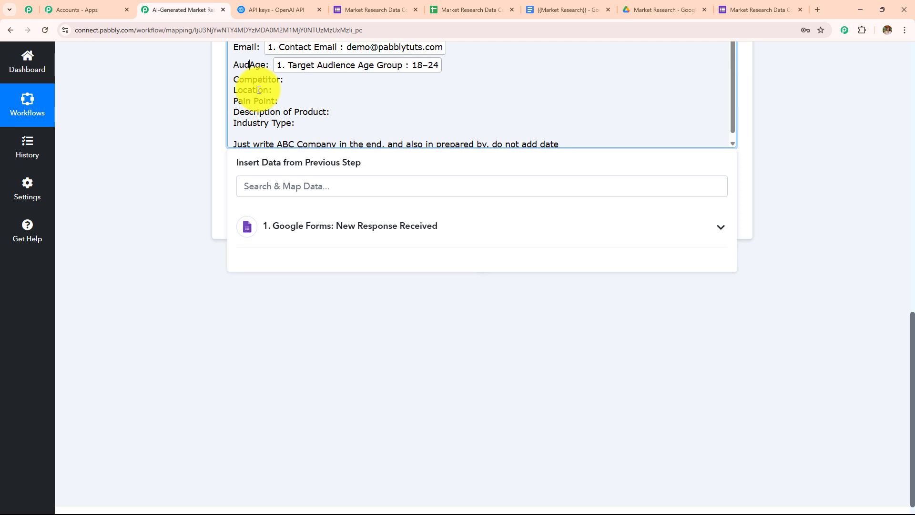
Step: Map Primary Competitors and Location Of Target Market answers, relabelling Location as 'Location of Target Market'
{"action": "left_click", "coordinate": [294, 80]}
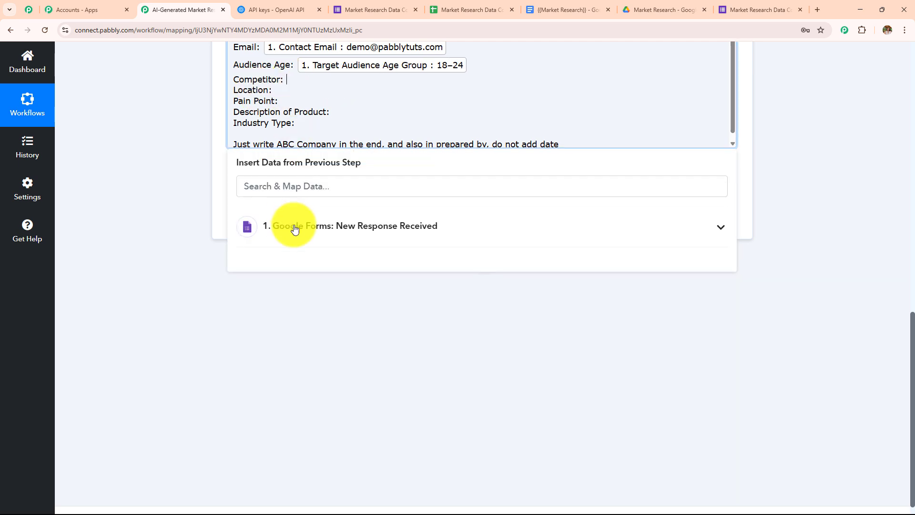
{"action": "left_click", "coordinate": [296, 226]}
{"action": "scroll", "coordinate": [314, 374], "scroll_direction": "down", "scroll_amount": 4}
{"action": "left_click", "coordinate": [321, 339]}
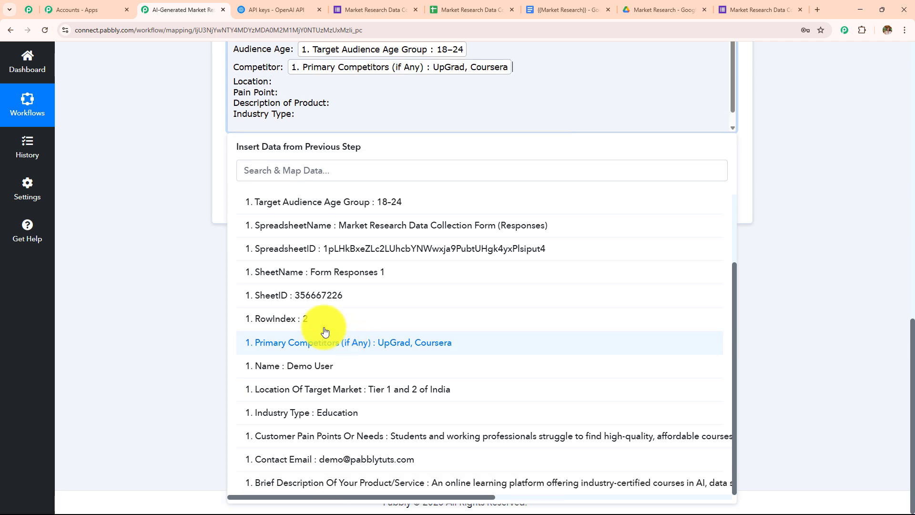
{"action": "left_click", "coordinate": [179, 242]}
{"action": "left_click", "coordinate": [278, 81]}
{"action": "left_click", "coordinate": [305, 210]}
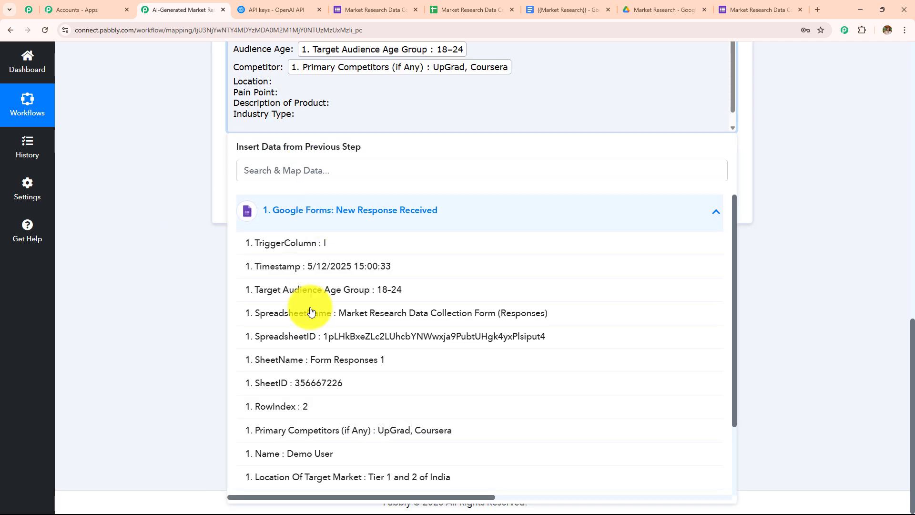
{"action": "scroll", "coordinate": [408, 358], "scroll_direction": "down", "scroll_amount": 3}
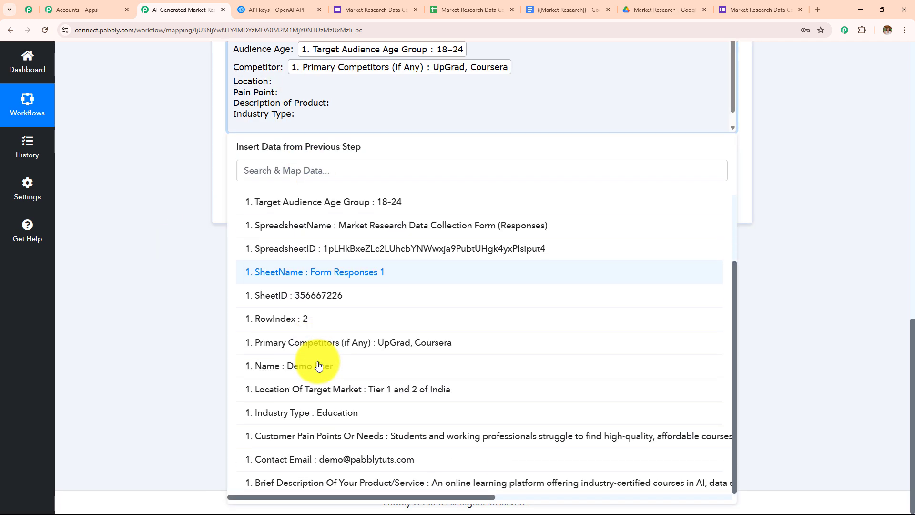
{"action": "left_click", "coordinate": [333, 390]}
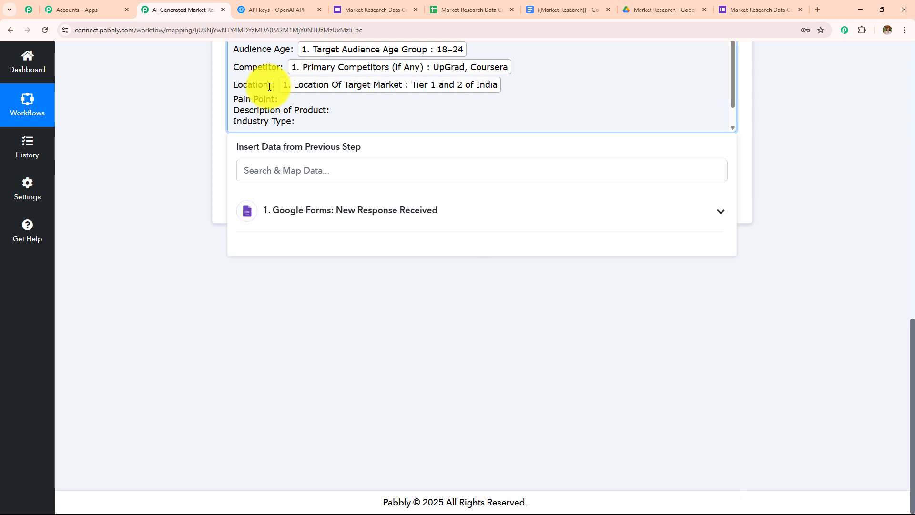
{"action": "left_click", "coordinate": [269, 85]}
{"action": "type", "text": "of Target Market"}
Step: Insert the Customer Pain Points answer and relabel it 'Pain Point of Customer'
{"action": "left_click", "coordinate": [285, 101]}
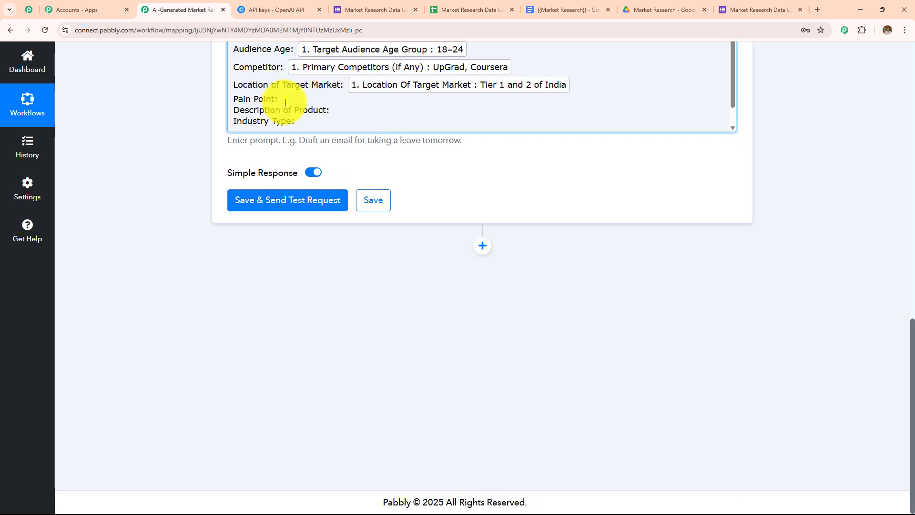
{"action": "left_click", "coordinate": [316, 224]}
{"action": "scroll", "coordinate": [317, 381], "scroll_direction": "down", "scroll_amount": 2}
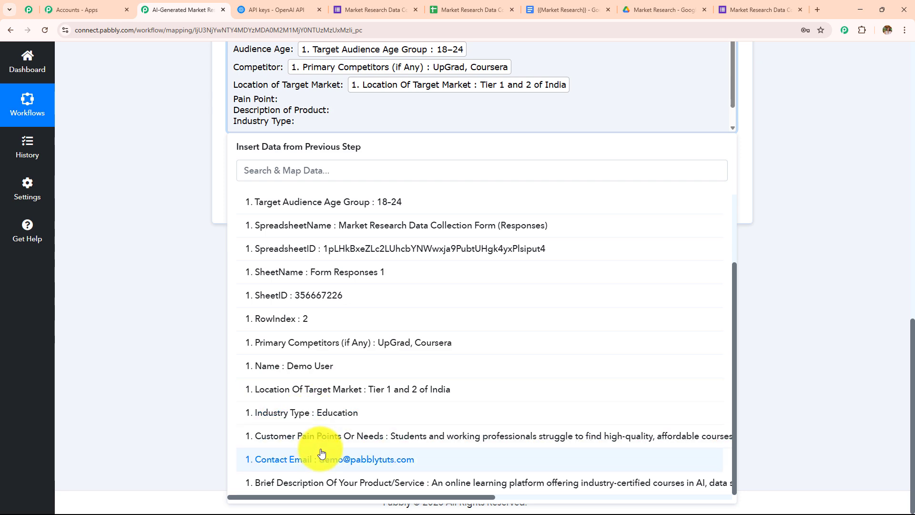
{"action": "left_click", "coordinate": [327, 437]}
{"action": "left_click", "coordinate": [156, 293]}
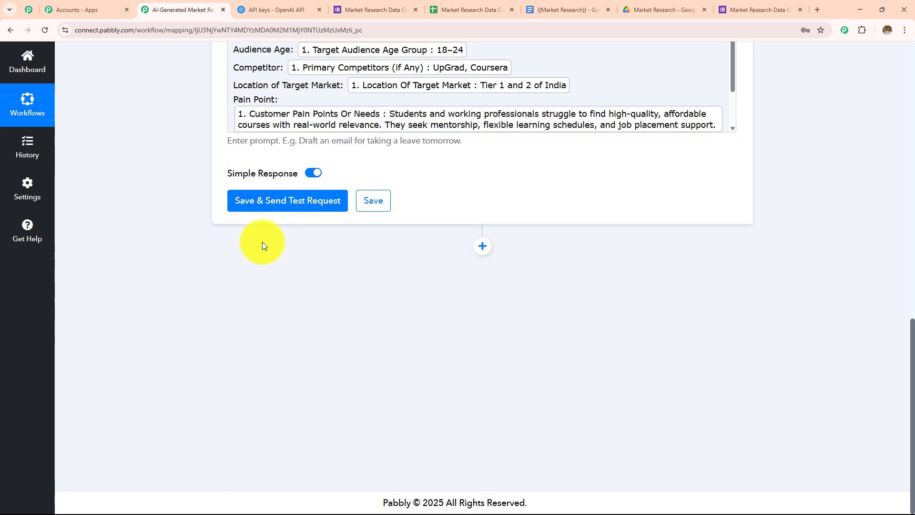
{"action": "scroll", "coordinate": [262, 243], "scroll_direction": "up", "scroll_amount": 2}
{"action": "left_click", "coordinate": [275, 193]}
{"action": "type", "text": "of Customer"}
Step: Insert the product's Brief Description answer after the Description of Product label
{"action": "scroll", "coordinate": [315, 205], "scroll_direction": "down", "scroll_amount": 1}
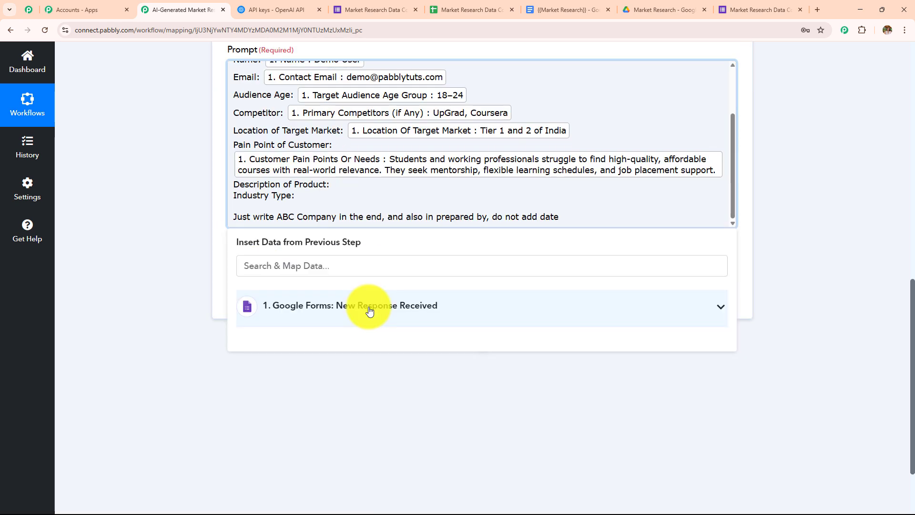
{"action": "left_click", "coordinate": [370, 307]}
{"action": "scroll", "coordinate": [380, 228], "scroll_direction": "down", "scroll_amount": 2}
{"action": "scroll", "coordinate": [363, 253], "scroll_direction": "down", "scroll_amount": 2}
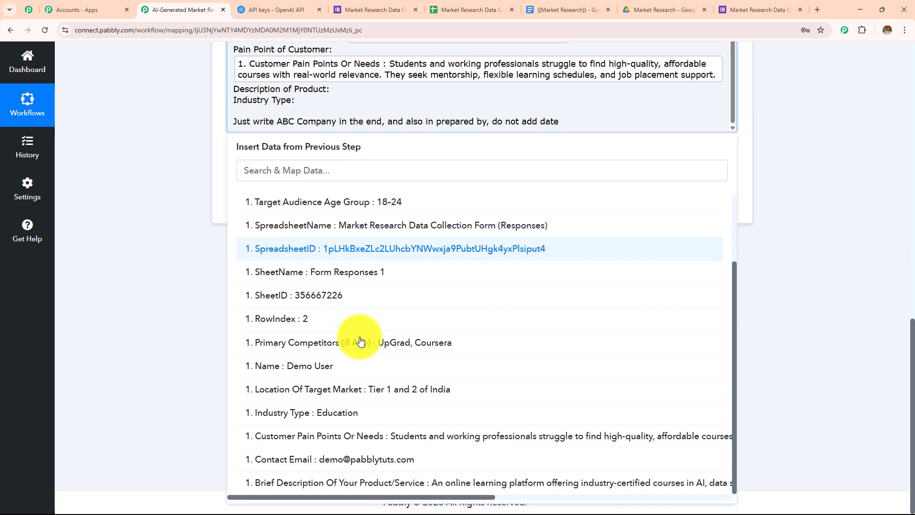
{"action": "scroll", "coordinate": [371, 371], "scroll_direction": "down", "scroll_amount": 2}
{"action": "left_click", "coordinate": [358, 436]}
{"action": "left_click", "coordinate": [161, 192]}
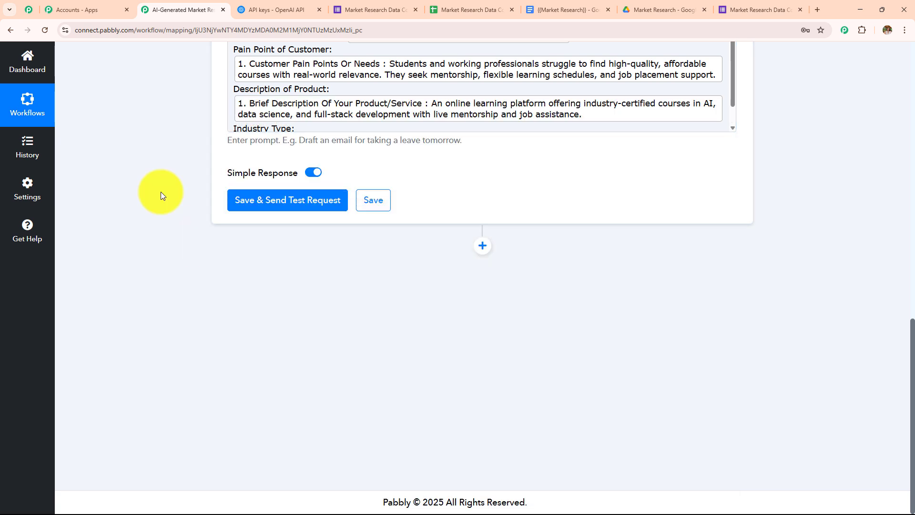
{"action": "scroll", "coordinate": [387, 101], "scroll_direction": "down", "scroll_amount": 1}
Step: Insert the Industry Type answer (Education) after the Industry Type label
{"action": "left_click", "coordinate": [315, 101]}
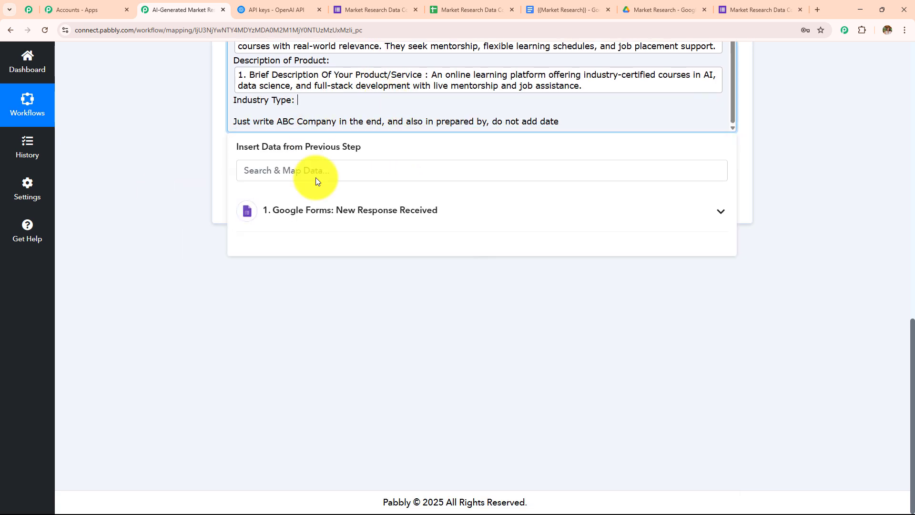
{"action": "left_click", "coordinate": [334, 210]}
{"action": "scroll", "coordinate": [357, 337], "scroll_direction": "down", "scroll_amount": 2}
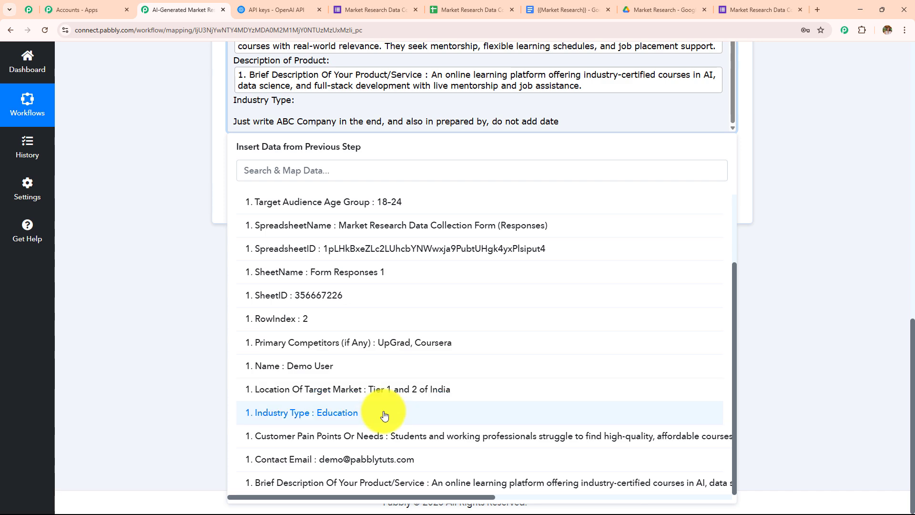
{"action": "left_click", "coordinate": [384, 414]}
{"action": "left_click", "coordinate": [190, 164]}
{"action": "scroll", "coordinate": [324, 219], "scroll_direction": "up", "scroll_amount": 4}
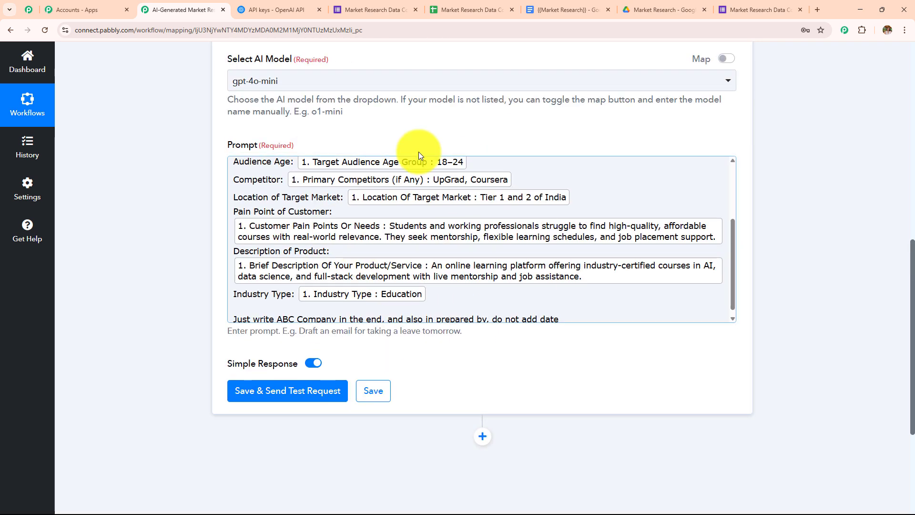
{"action": "scroll", "coordinate": [381, 214], "scroll_direction": "up", "scroll_amount": 3}
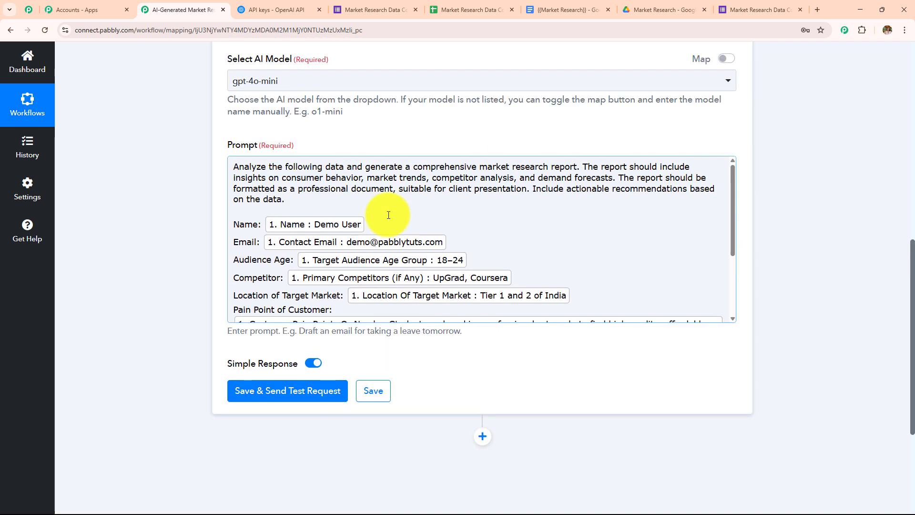
{"action": "scroll", "coordinate": [388, 215], "scroll_direction": "down", "scroll_amount": 1}
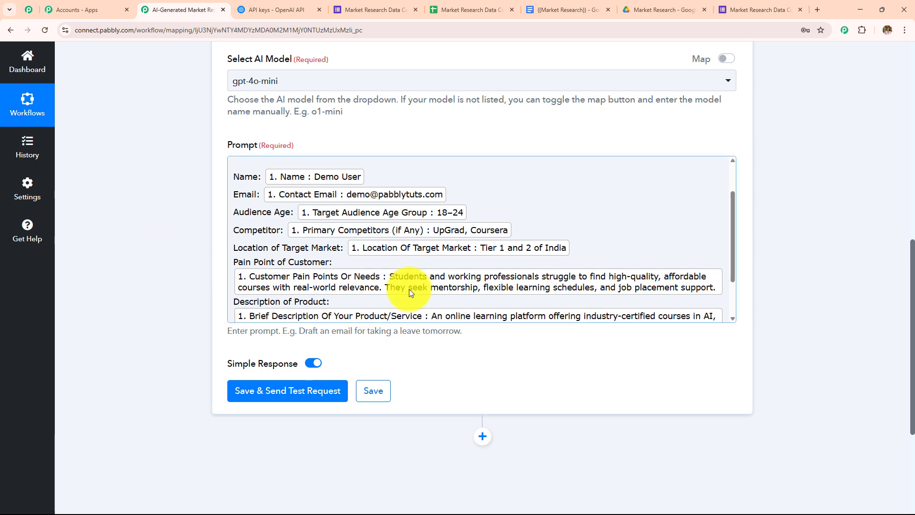
{"action": "scroll", "coordinate": [407, 216], "scroll_direction": "down", "scroll_amount": 2}
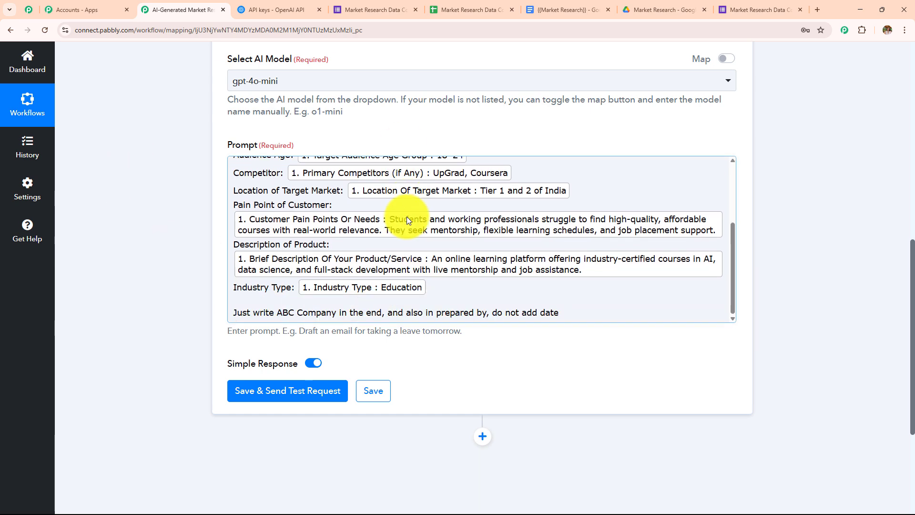
{"action": "scroll", "coordinate": [381, 136], "scroll_direction": "down", "scroll_amount": 4}
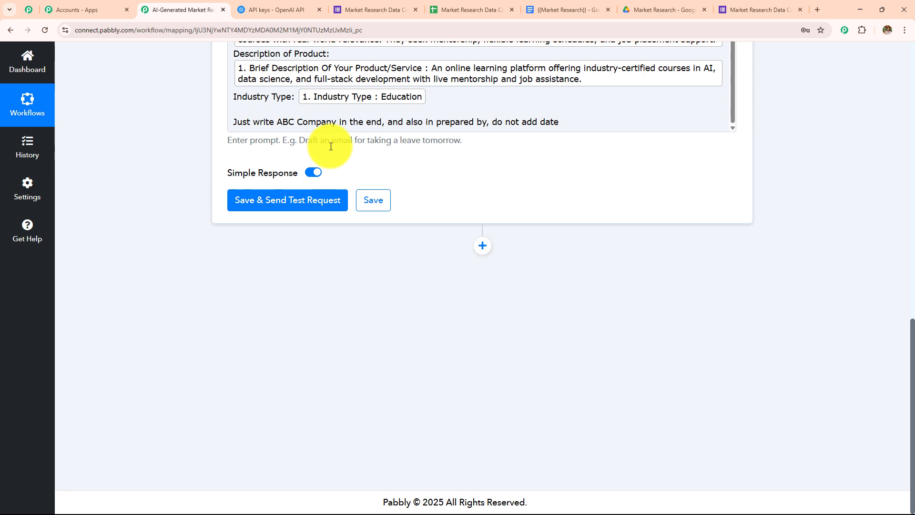
Step: Test the ChatGPT step and enlarge Message Content to read the ABC Company market research report
{"action": "left_click", "coordinate": [299, 199]}
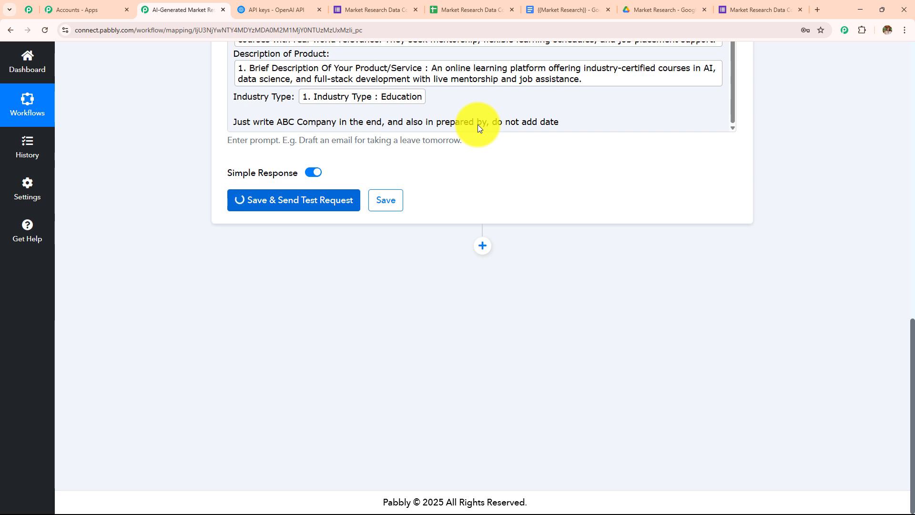
{"action": "scroll", "coordinate": [592, 204], "scroll_direction": "down", "scroll_amount": 4}
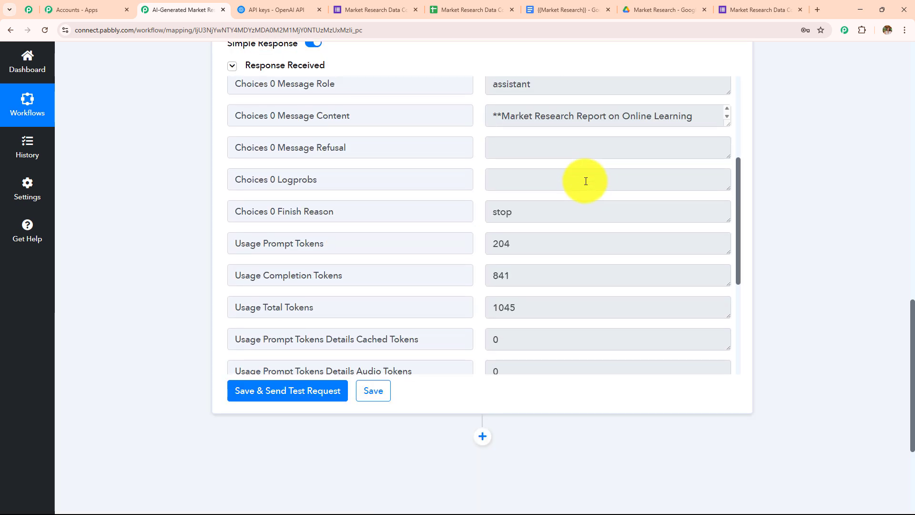
{"action": "triple_click", "coordinate": [367, 117]}
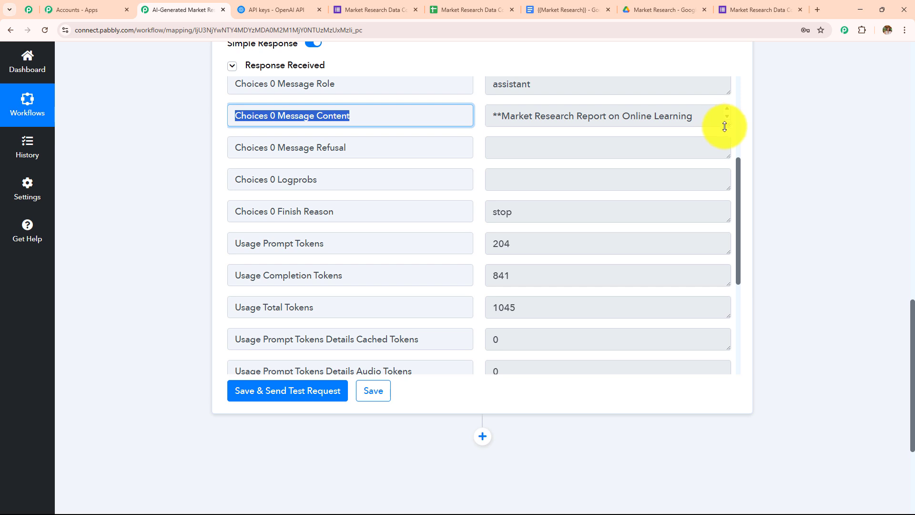
{"action": "left_click_drag", "start_coordinate": [724, 127], "coordinate": [724, 374]}
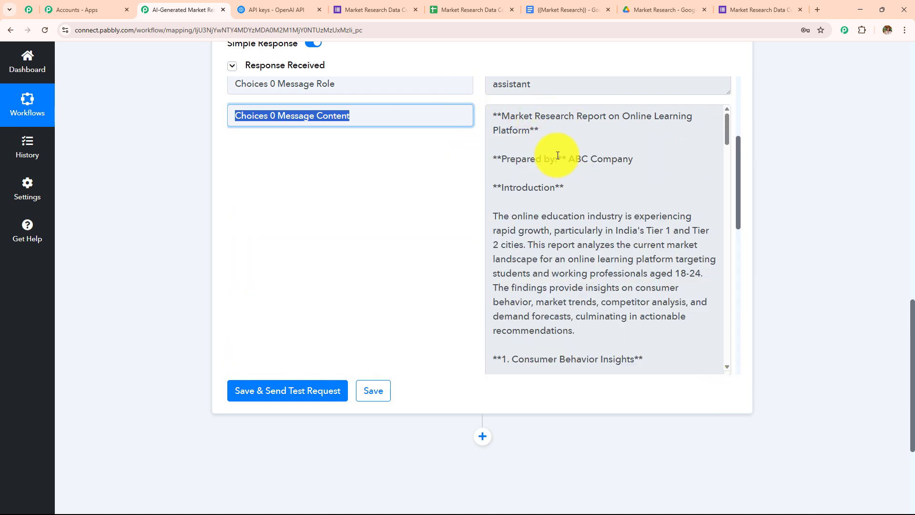
{"action": "scroll", "coordinate": [553, 149], "scroll_direction": "down", "scroll_amount": 3}
{"action": "scroll", "coordinate": [558, 156], "scroll_direction": "down", "scroll_amount": 4}
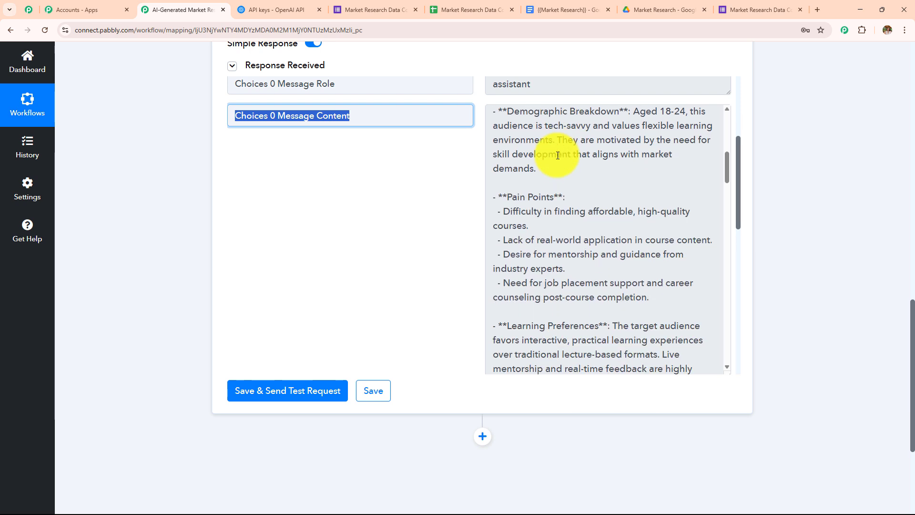
{"action": "scroll", "coordinate": [557, 155], "scroll_direction": "down", "scroll_amount": 10}
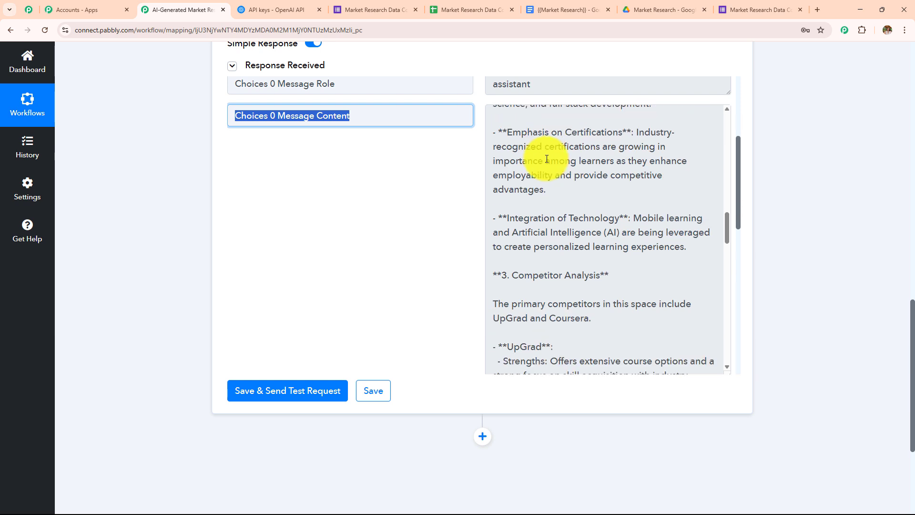
{"action": "scroll", "coordinate": [547, 159], "scroll_direction": "down", "scroll_amount": 10}
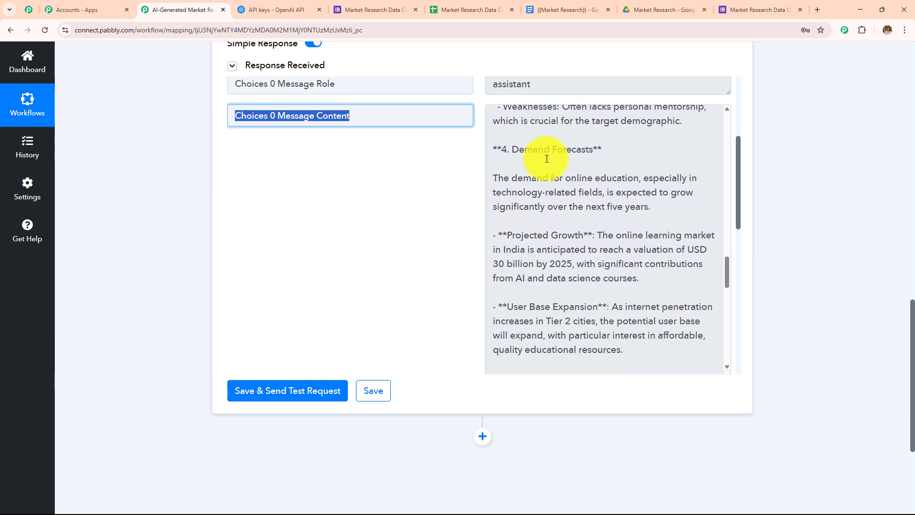
{"action": "scroll", "coordinate": [546, 159], "scroll_direction": "down", "scroll_amount": 10}
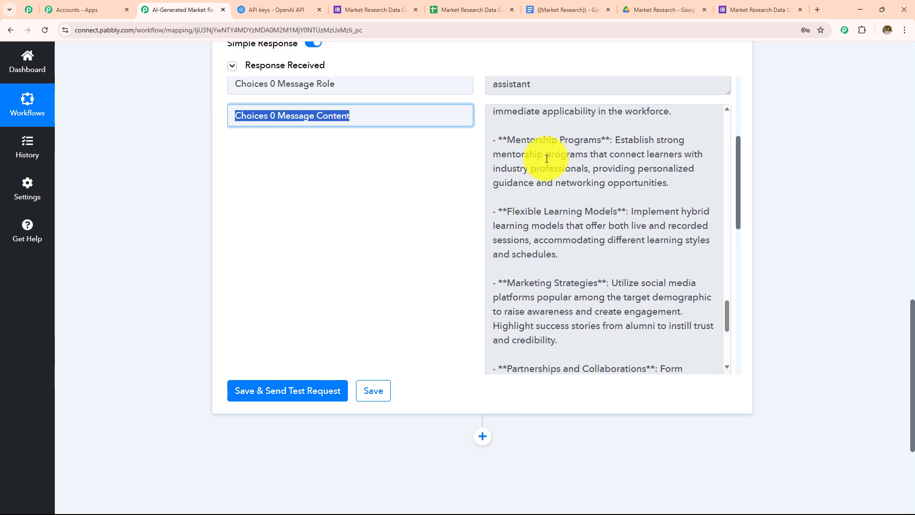
{"action": "scroll", "coordinate": [547, 158], "scroll_direction": "down", "scroll_amount": 8}
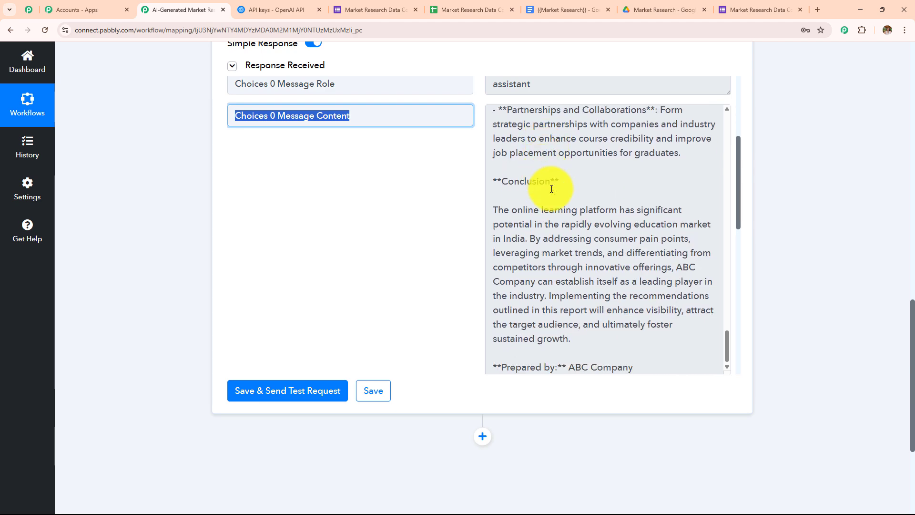
{"action": "scroll", "coordinate": [553, 190], "scroll_direction": "down", "scroll_amount": 4}
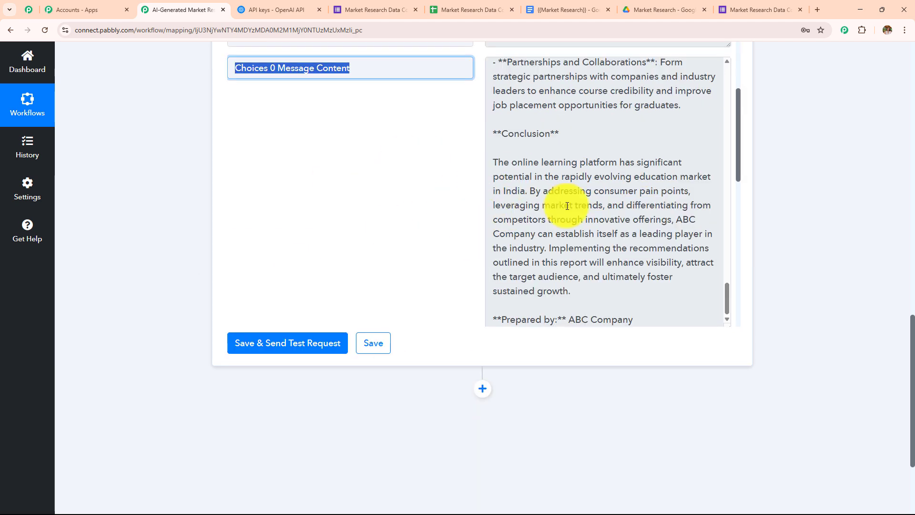
{"action": "scroll", "coordinate": [766, 163], "scroll_direction": "down", "scroll_amount": 3}
Step: Add a Gmail step with the Send Email (V1) action event and begin connecting an account
{"action": "left_click", "coordinate": [481, 245]}
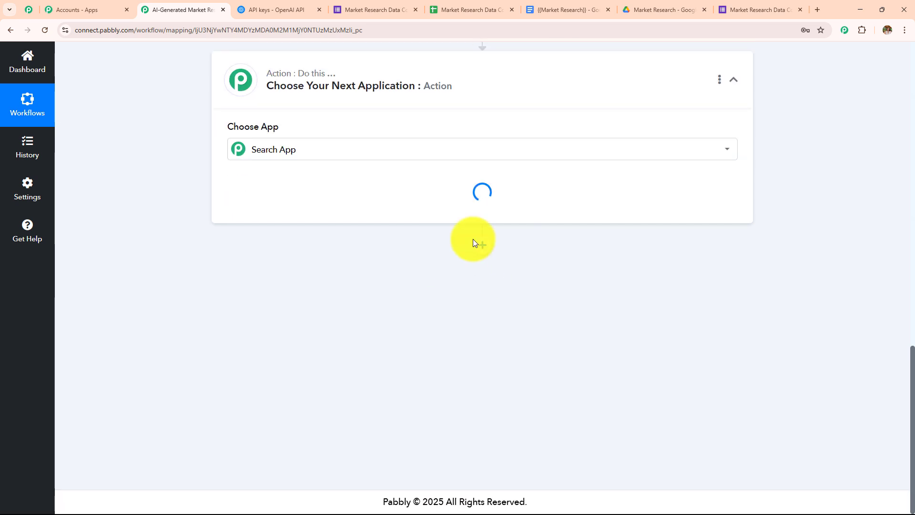
{"action": "left_click", "coordinate": [265, 242]}
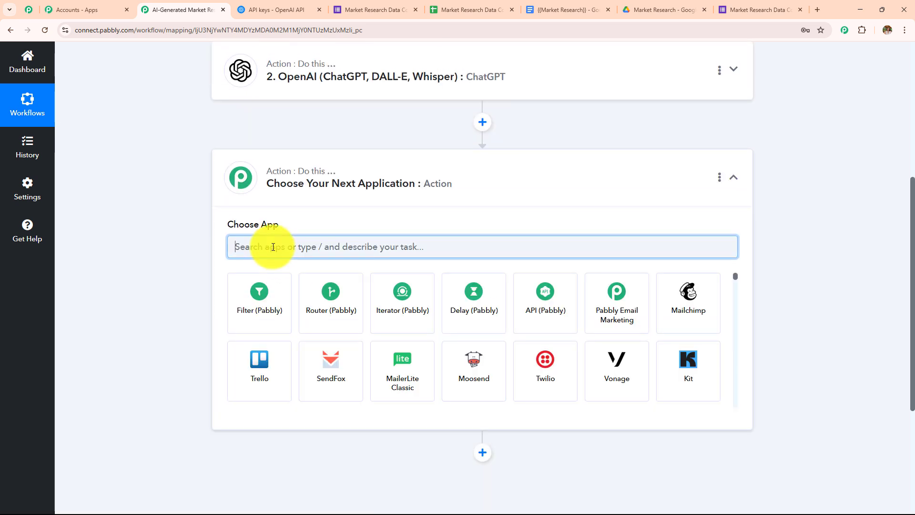
{"action": "type", "text": "Gmail"}
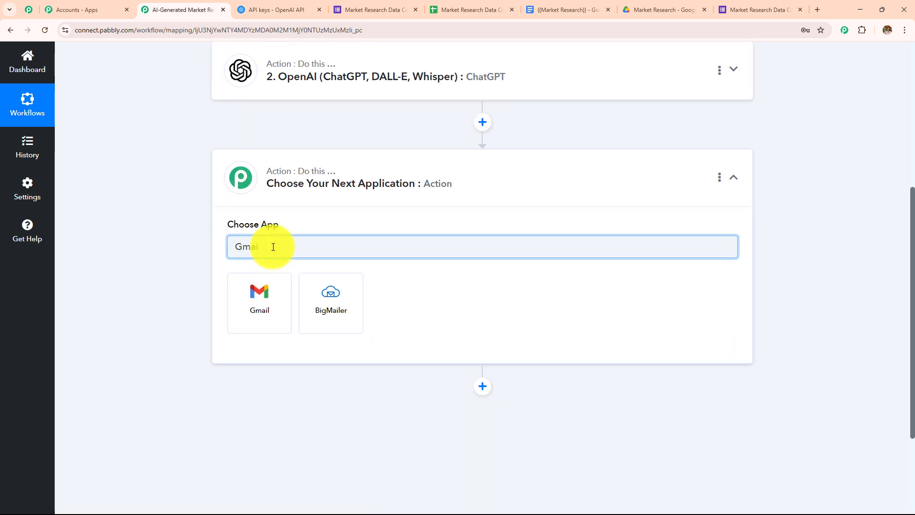
{"action": "left_click", "coordinate": [259, 306]}
{"action": "left_click", "coordinate": [287, 307]}
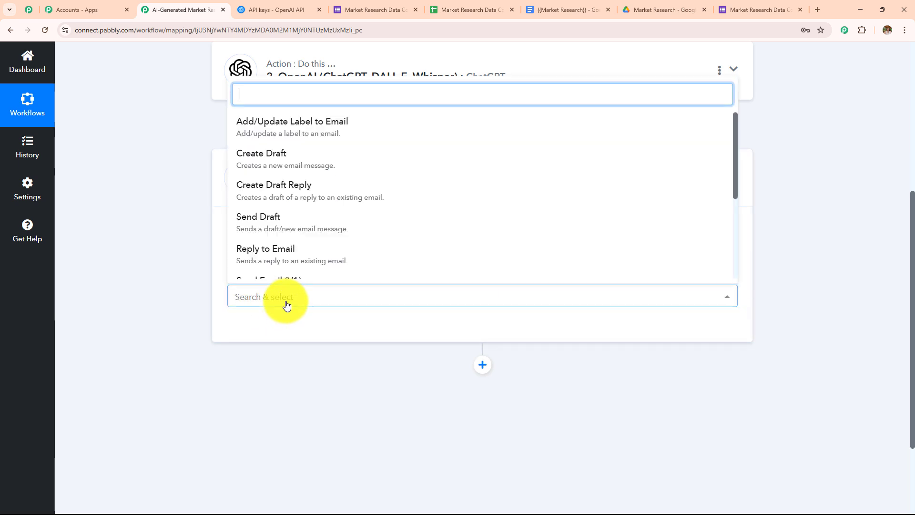
{"action": "scroll", "coordinate": [329, 181], "scroll_direction": "down", "scroll_amount": 5}
{"action": "left_click", "coordinate": [319, 154]}
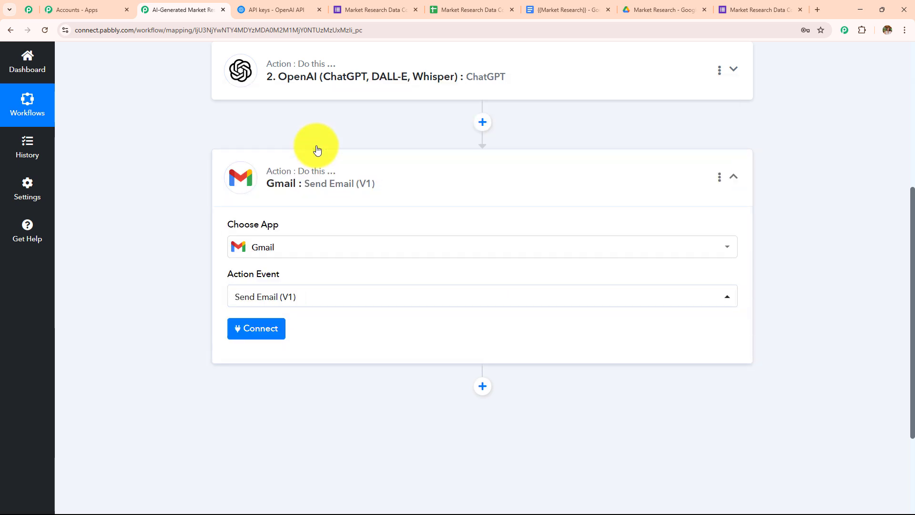
{"action": "left_click", "coordinate": [260, 326]}
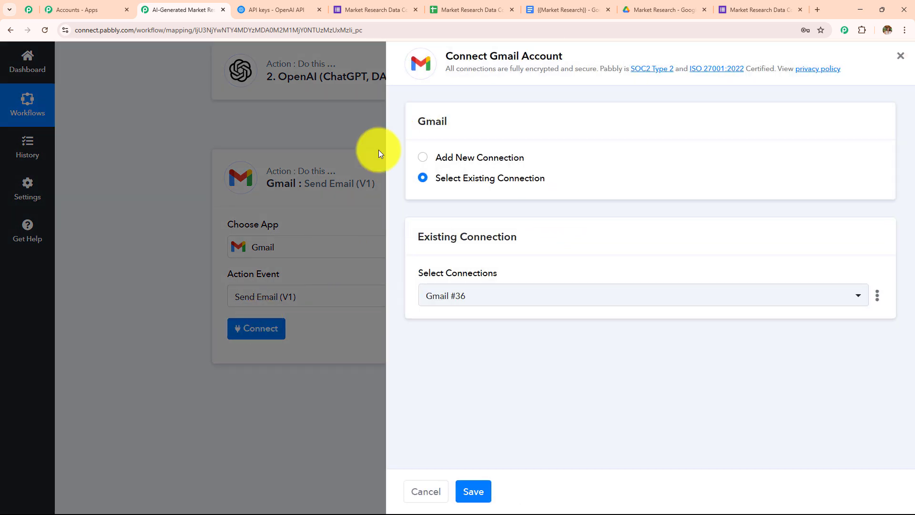
Step: Add a new Gmail connection by choosing the Google account and allowing Pabbly Connect access
{"action": "left_click", "coordinate": [419, 162]}
{"action": "left_click", "coordinate": [444, 314]}
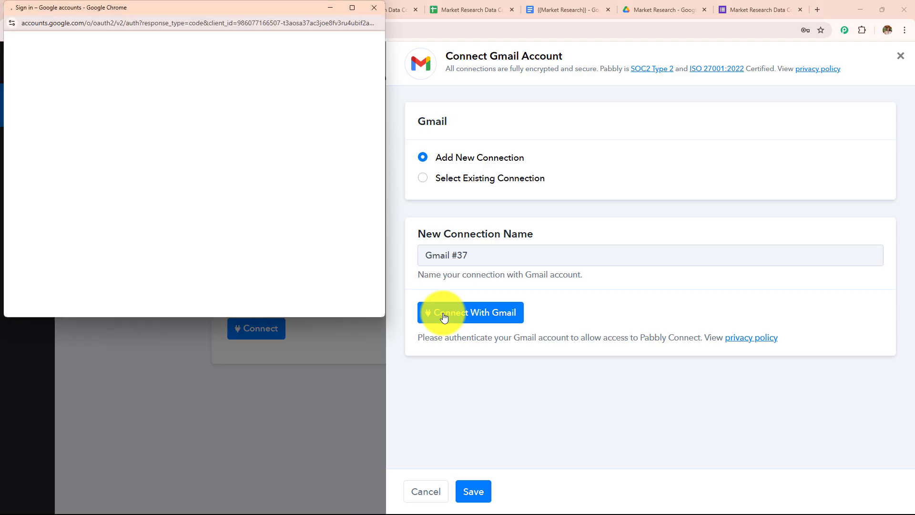
{"action": "left_click", "coordinate": [298, 107]}
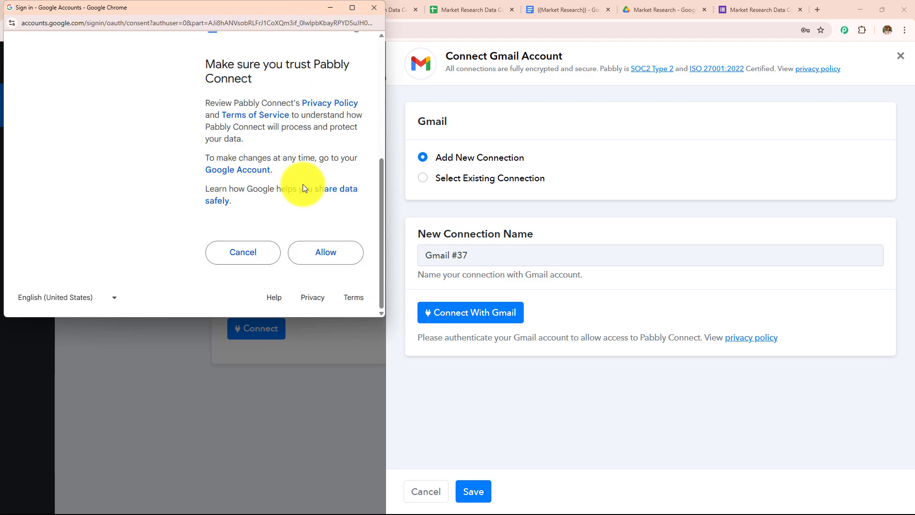
{"action": "left_click", "coordinate": [342, 254]}
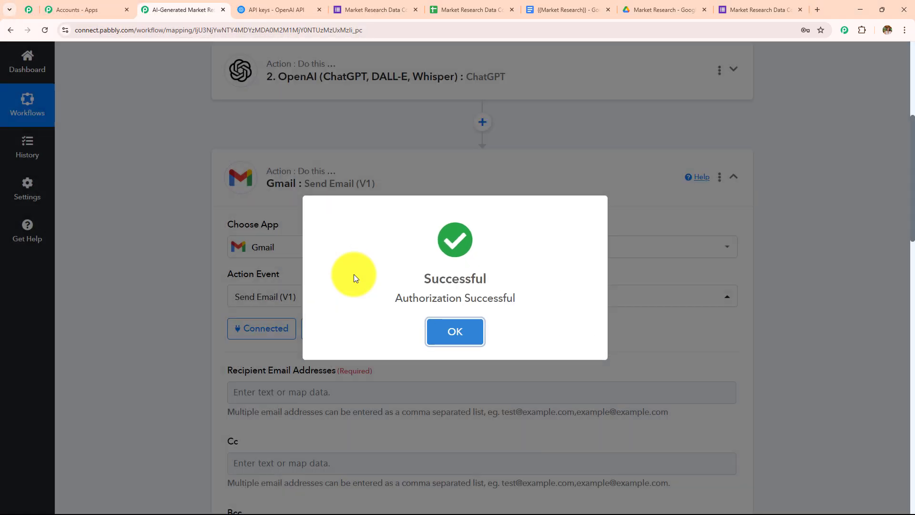
{"action": "scroll", "coordinate": [364, 186], "scroll_direction": "down", "scroll_amount": 4}
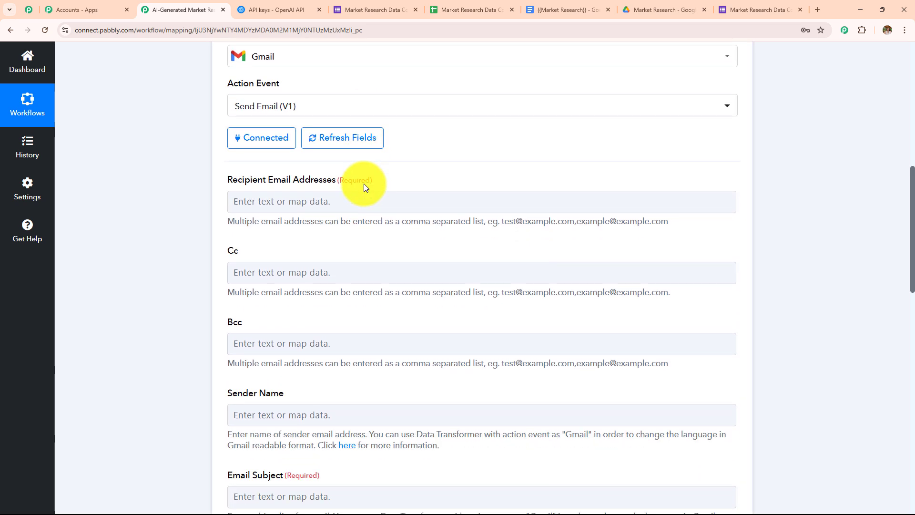
Step: Map the form's Contact Email answer into Recipient Email Addresses
{"action": "scroll", "coordinate": [357, 154], "scroll_direction": "down", "scroll_amount": 1}
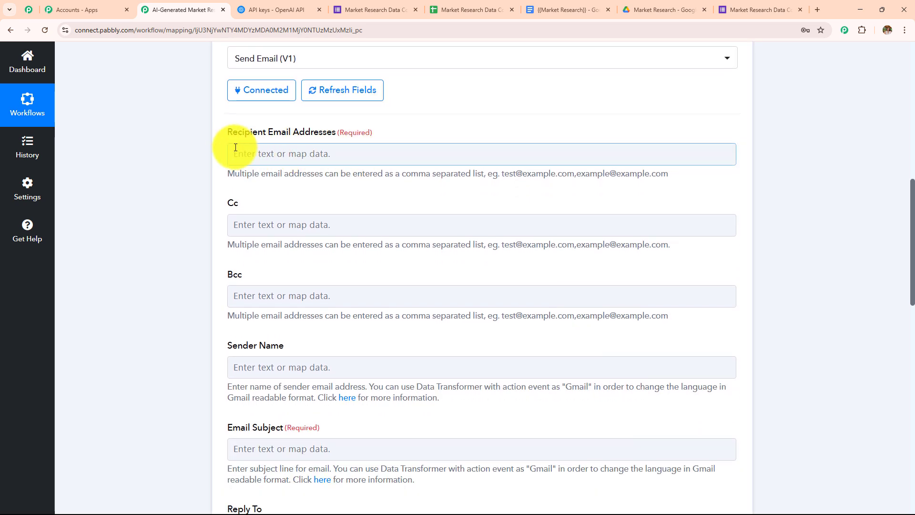
{"action": "left_click_drag", "start_coordinate": [228, 135], "coordinate": [394, 153]}
{"action": "left_click", "coordinate": [394, 154]}
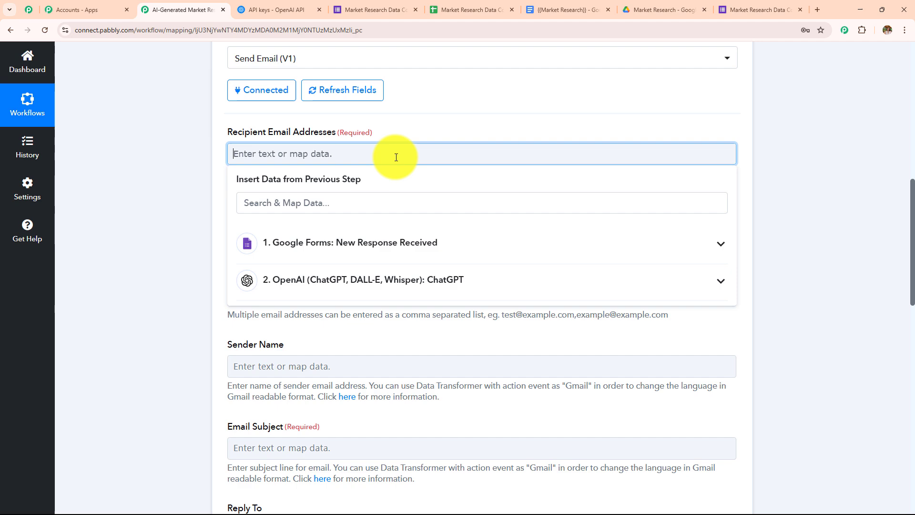
{"action": "left_click", "coordinate": [327, 243]}
{"action": "scroll", "coordinate": [387, 200], "scroll_direction": "down", "scroll_amount": 5}
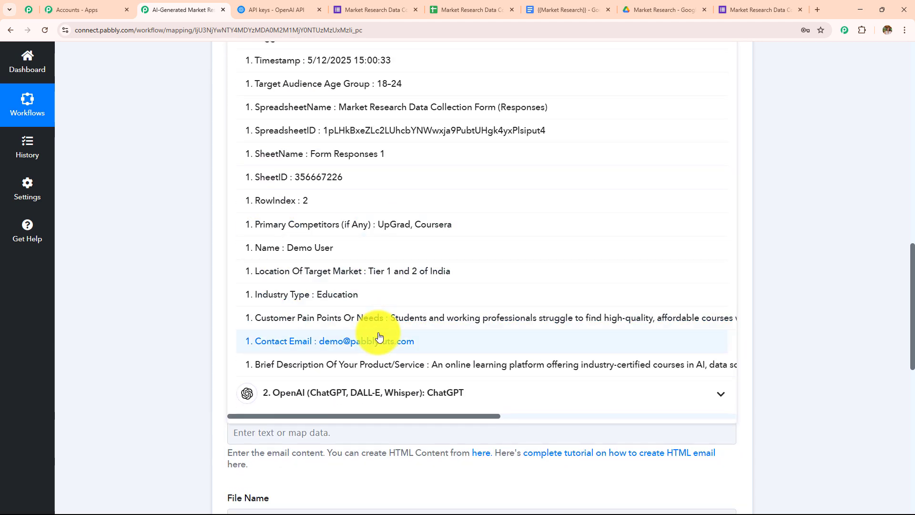
{"action": "left_click", "coordinate": [372, 286]}
{"action": "left_click", "coordinate": [199, 191]}
Step: Set the Email Subject to 'Market Research Report'
{"action": "scroll", "coordinate": [310, 137], "scroll_direction": "up", "scroll_amount": 3}
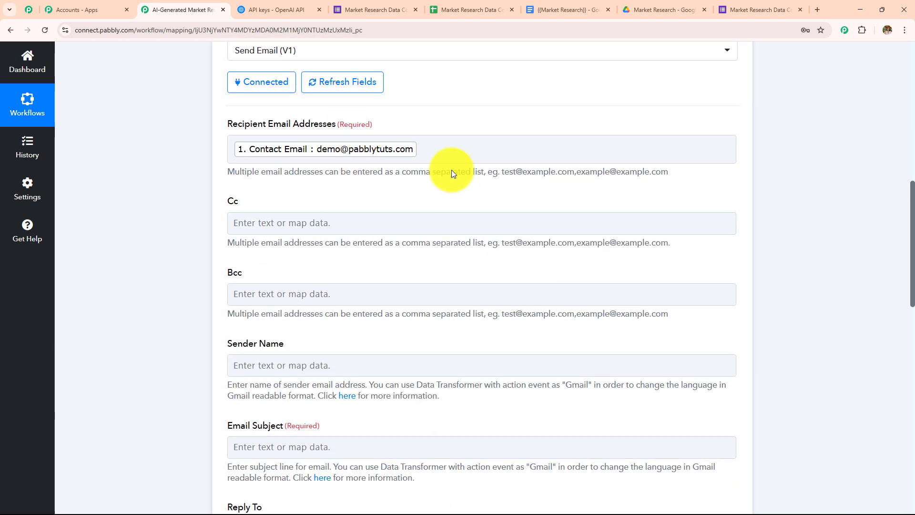
{"action": "scroll", "coordinate": [364, 272], "scroll_direction": "down", "scroll_amount": 3}
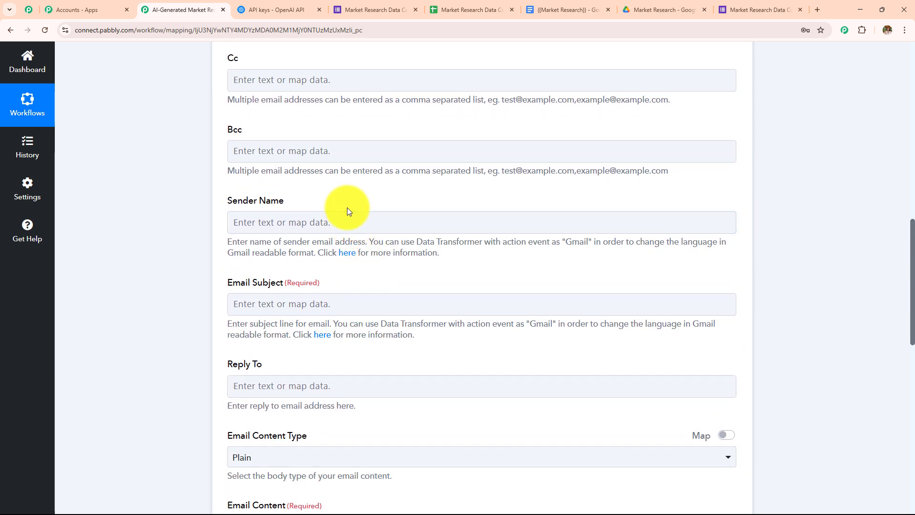
{"action": "scroll", "coordinate": [346, 207], "scroll_direction": "down", "scroll_amount": 3}
{"action": "scroll", "coordinate": [347, 208], "scroll_direction": "down", "scroll_amount": 1}
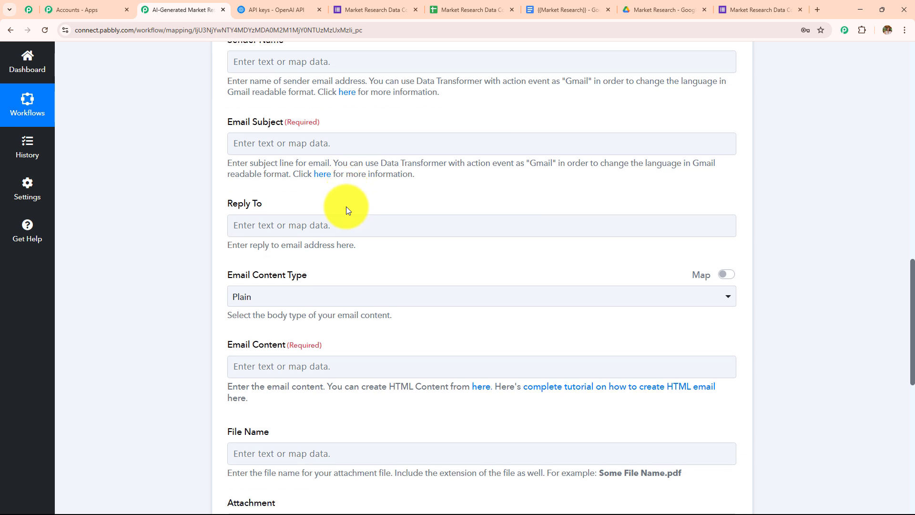
{"action": "scroll", "coordinate": [347, 208], "scroll_direction": "up", "scroll_amount": 1}
{"action": "left_click", "coordinate": [307, 154]}
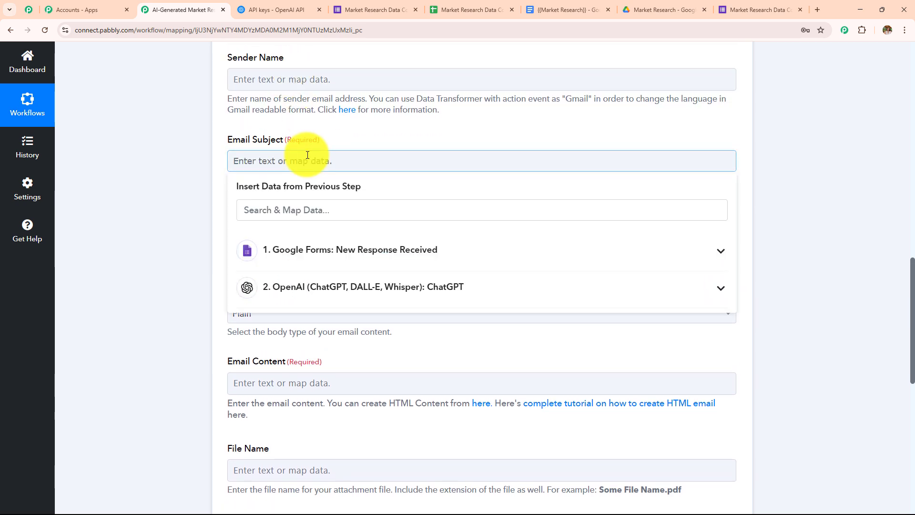
{"action": "type", "text": "Maarket Research"}
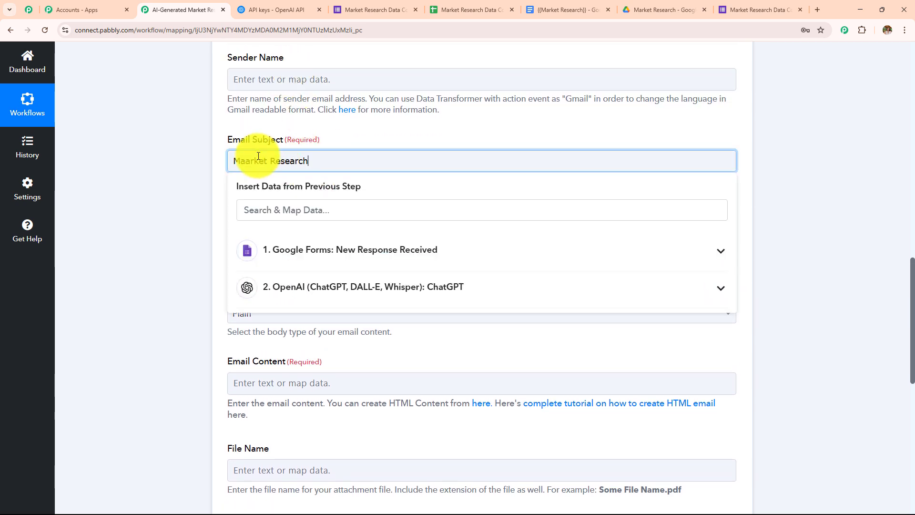
{"action": "left_click", "coordinate": [250, 161]}
{"action": "key", "text": "BackSpace"}
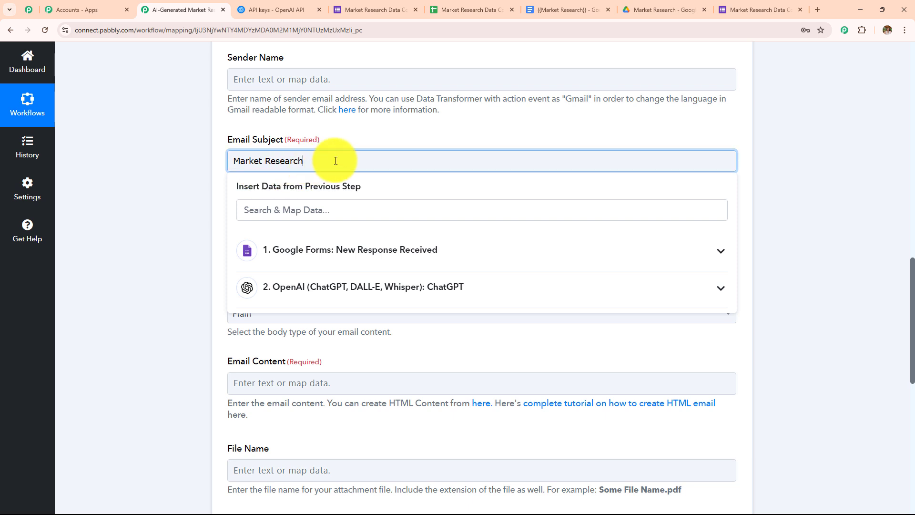
{"action": "type", "text": "Report"}
{"action": "left_click", "coordinate": [204, 186]}
Step: Map ChatGPT's Message Content into the Email Content field
{"action": "scroll", "coordinate": [238, 194], "scroll_direction": "down", "scroll_amount": 2}
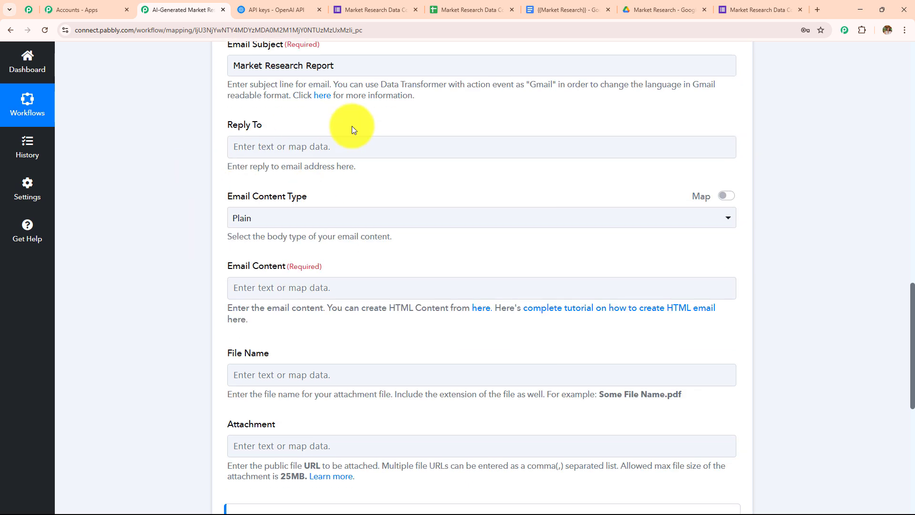
{"action": "scroll", "coordinate": [318, 134], "scroll_direction": "down", "scroll_amount": 2}
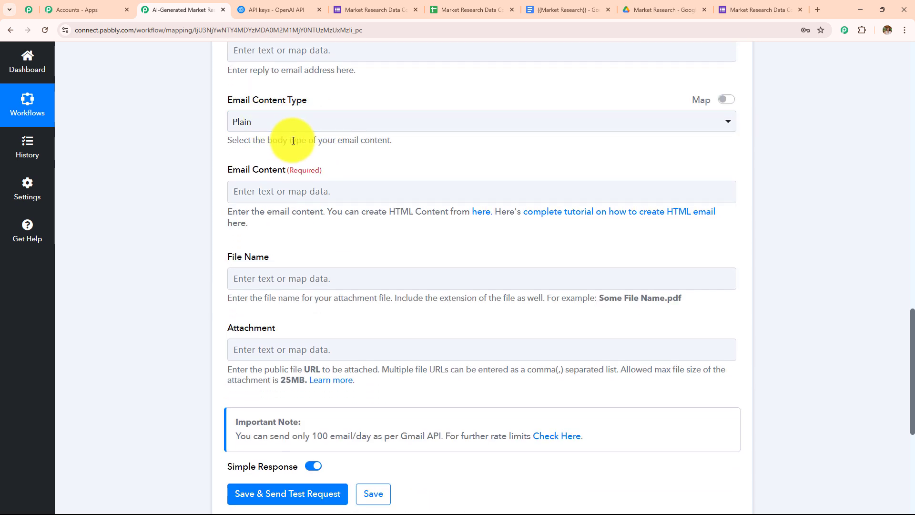
{"action": "scroll", "coordinate": [293, 138], "scroll_direction": "down", "scroll_amount": 1}
{"action": "left_click", "coordinate": [374, 143]}
{"action": "scroll", "coordinate": [374, 143], "scroll_direction": "down", "scroll_amount": 3}
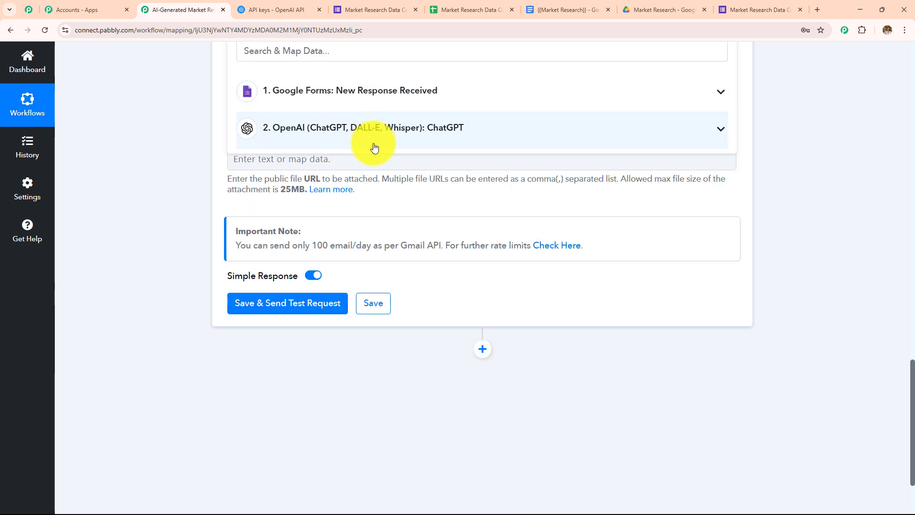
{"action": "left_click", "coordinate": [375, 128]}
{"action": "left_click", "coordinate": [373, 298]}
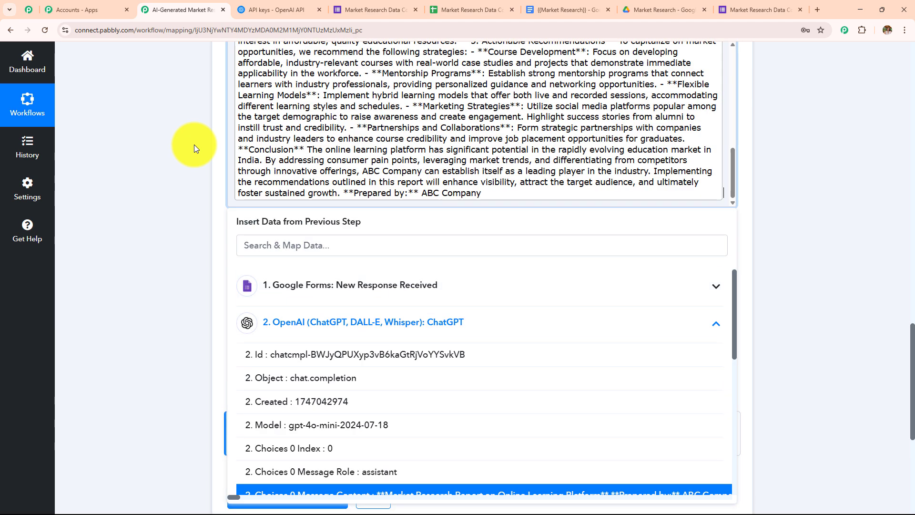
{"action": "left_click", "coordinate": [194, 145]}
{"action": "scroll", "coordinate": [376, 190], "scroll_direction": "down", "scroll_amount": 4}
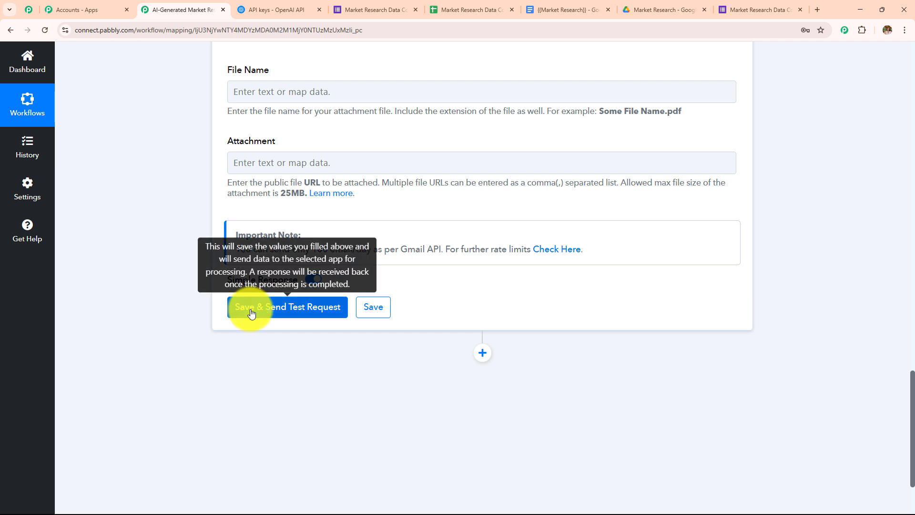
Step: Save the Gmail step, send a test email, and confirm the response status is 'sent'
{"action": "left_click", "coordinate": [255, 307]}
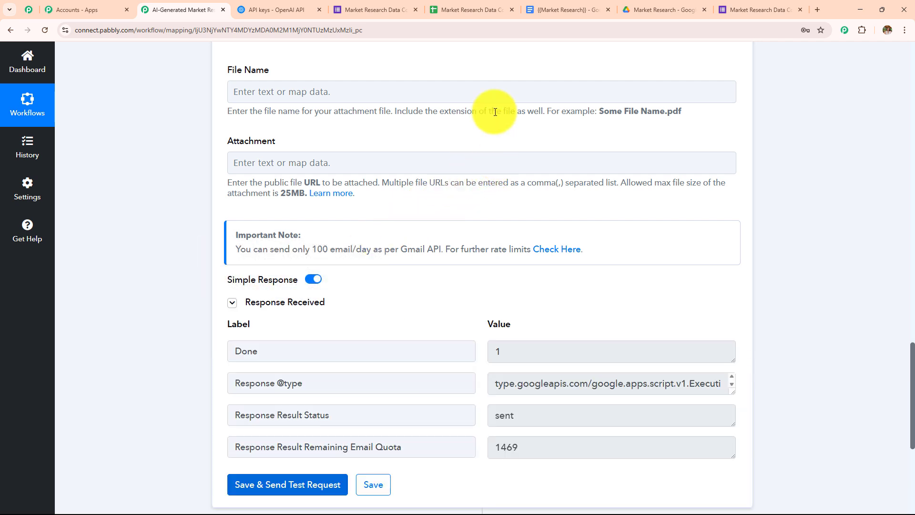
{"action": "scroll", "coordinate": [493, 113], "scroll_direction": "down", "scroll_amount": 4}
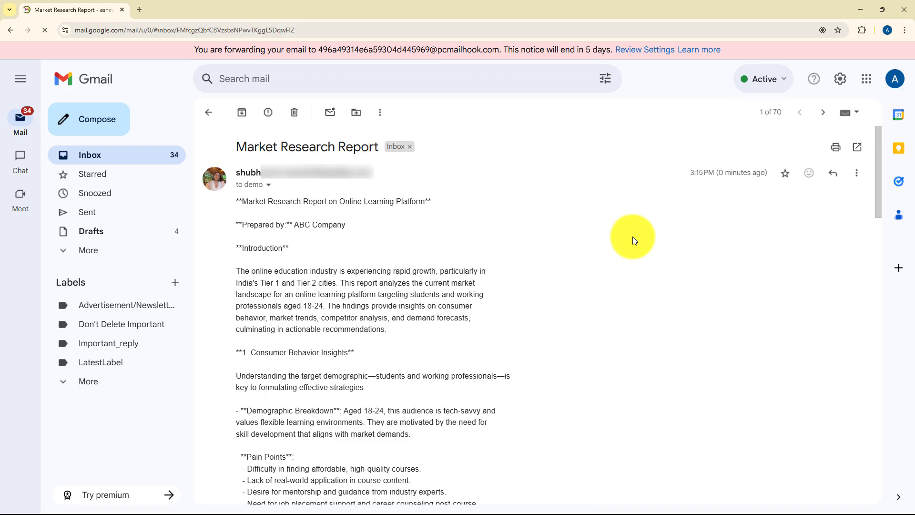
{"action": "left_click_drag", "start_coordinate": [694, 172], "coordinate": [785, 171]}
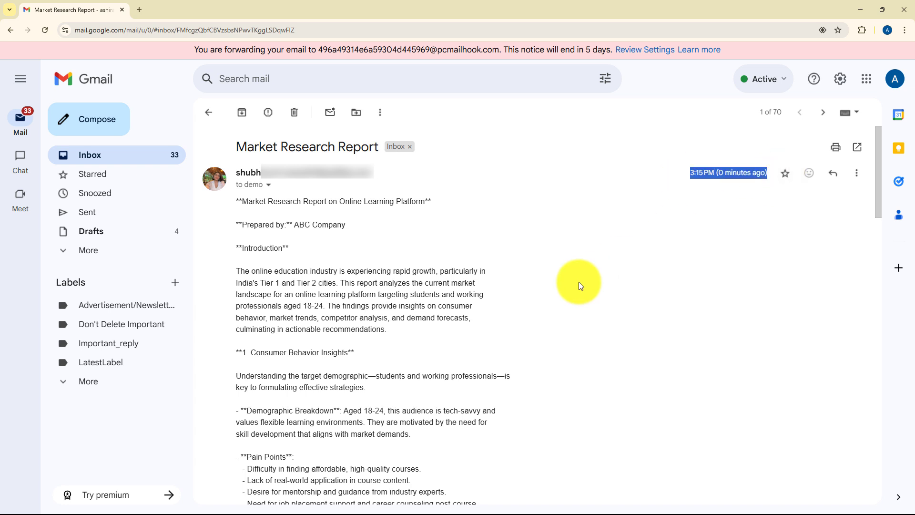
{"action": "scroll", "coordinate": [546, 249], "scroll_direction": "down", "scroll_amount": 1}
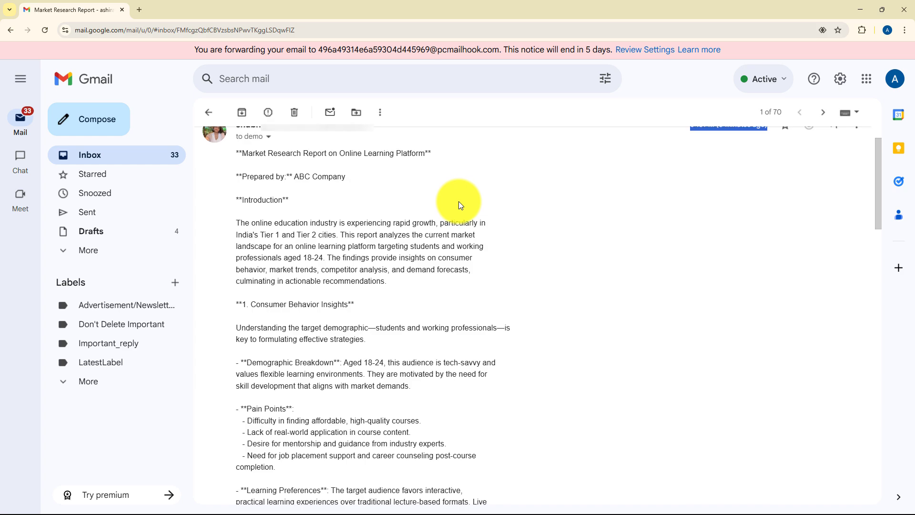
{"action": "scroll", "coordinate": [458, 201], "scroll_direction": "down", "scroll_amount": 10}
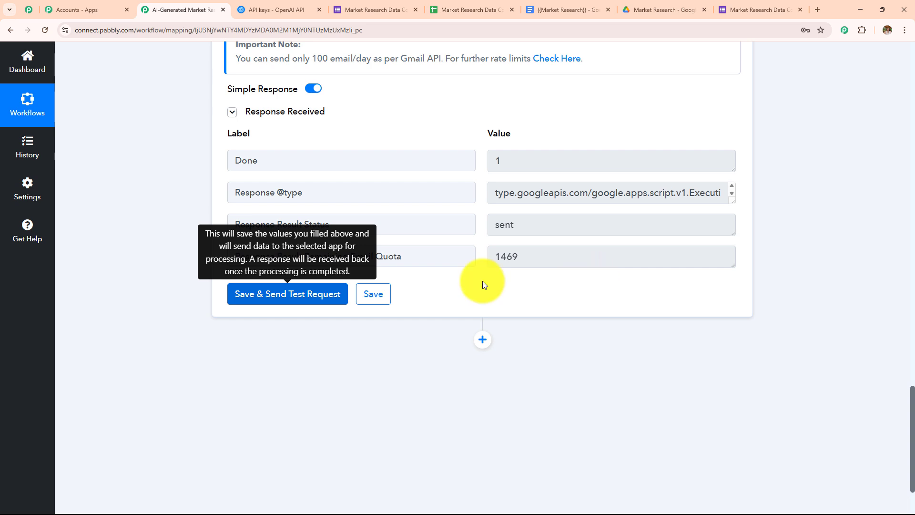
Step: Add a Google Docs step with Create Document from Template, saved on the existing connection
{"action": "left_click", "coordinate": [484, 344]}
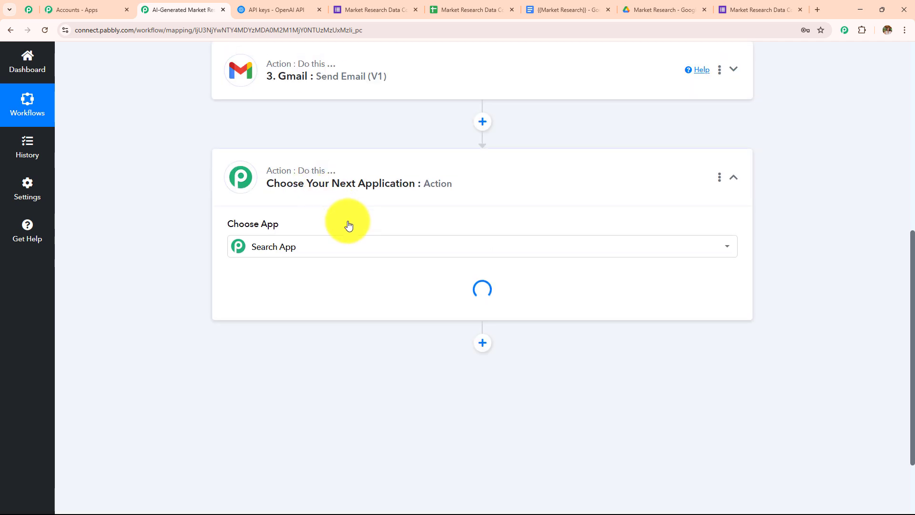
{"action": "type", "text": "google"}
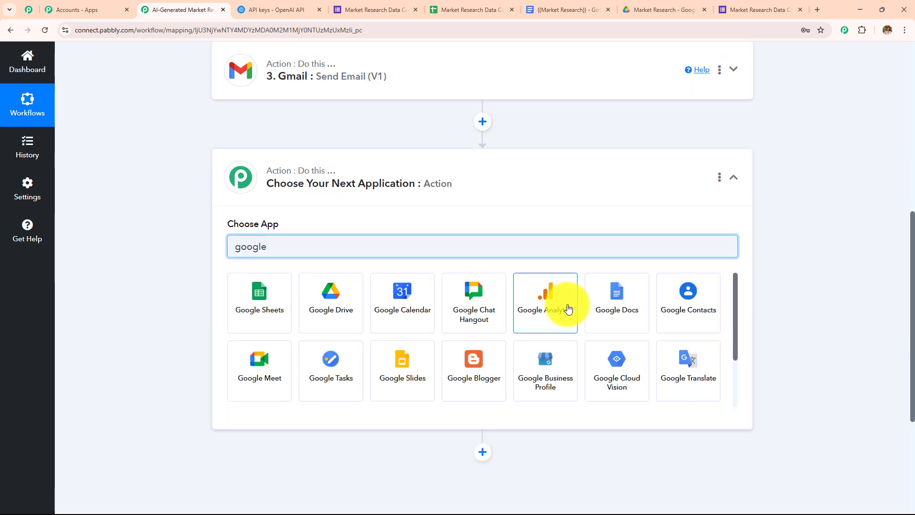
{"action": "left_click", "coordinate": [597, 309]}
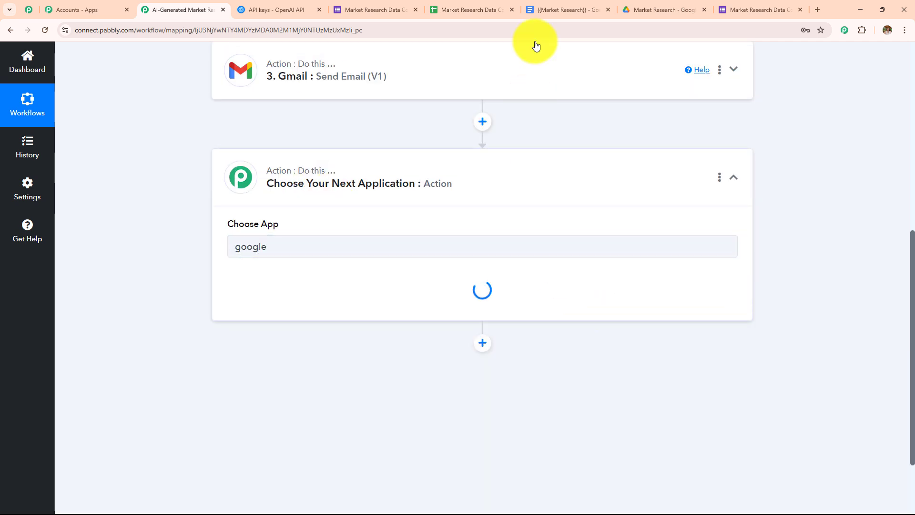
{"action": "left_click", "coordinate": [553, 9]}
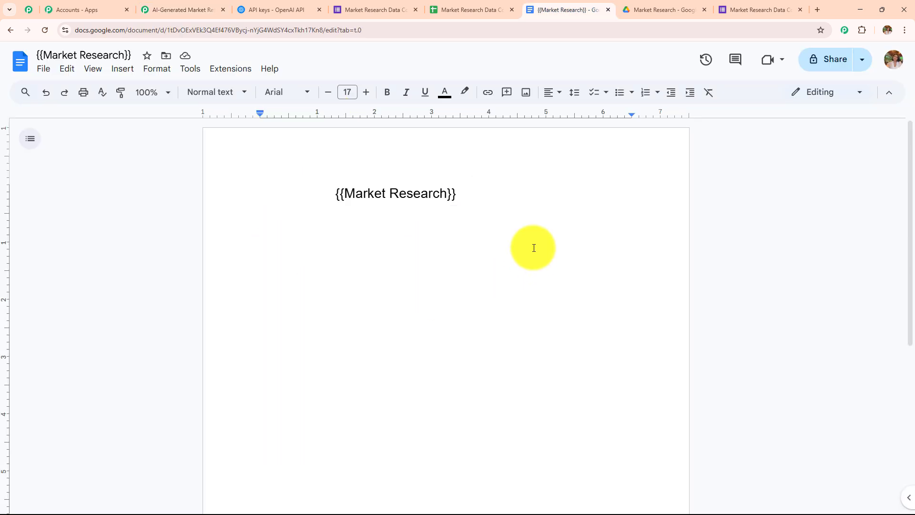
{"action": "left_click", "coordinate": [204, 7]}
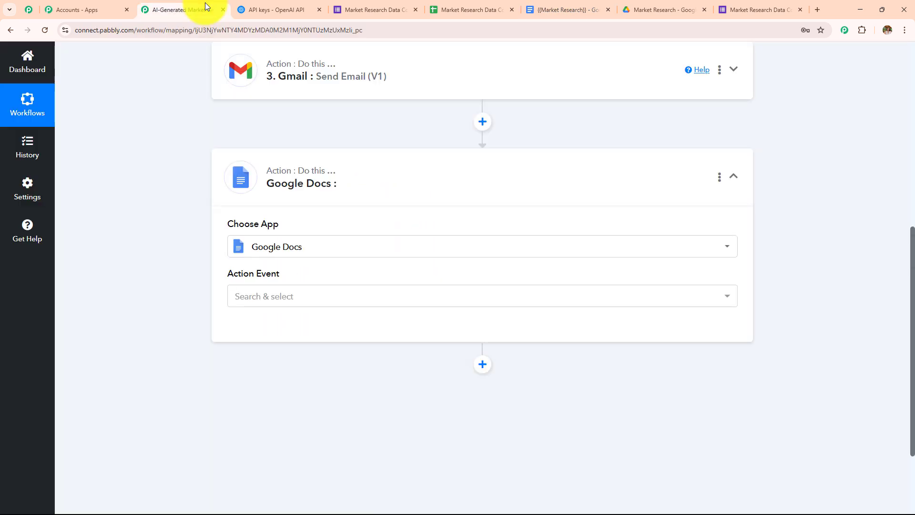
{"action": "left_click", "coordinate": [332, 306]}
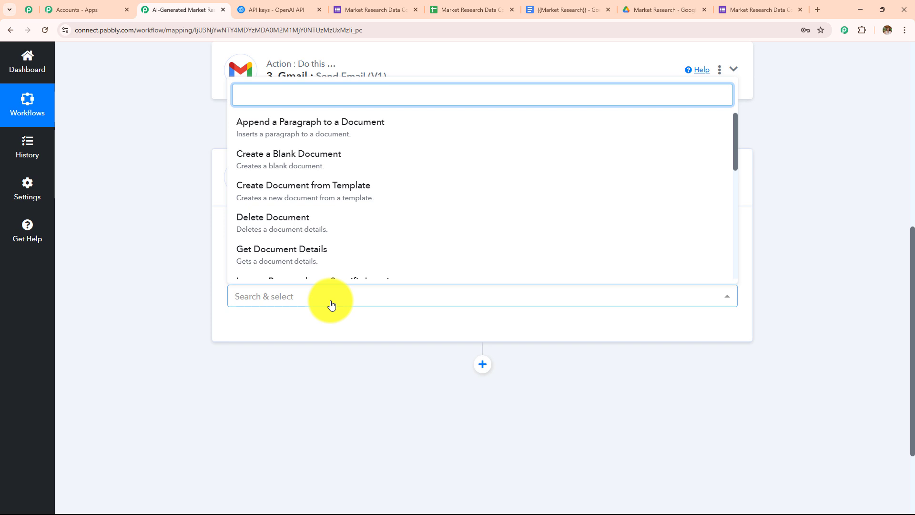
{"action": "left_click", "coordinate": [302, 191]}
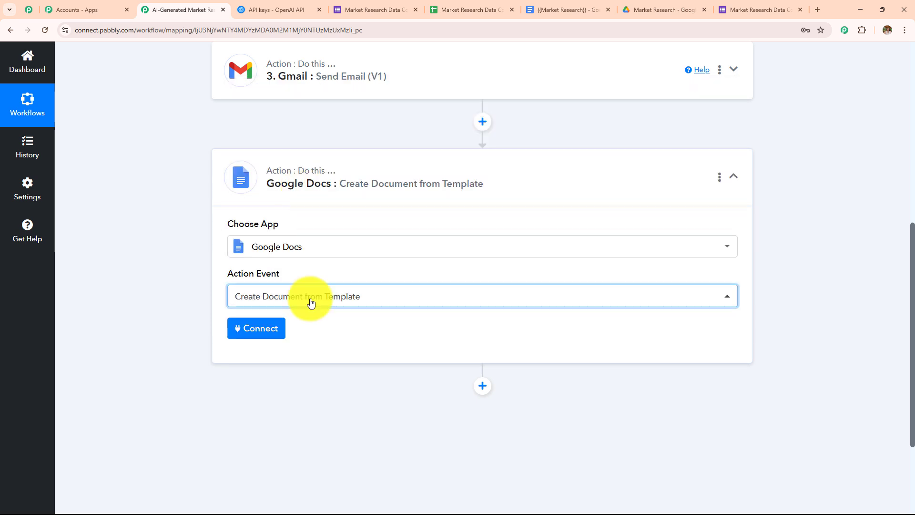
{"action": "left_click", "coordinate": [256, 330]}
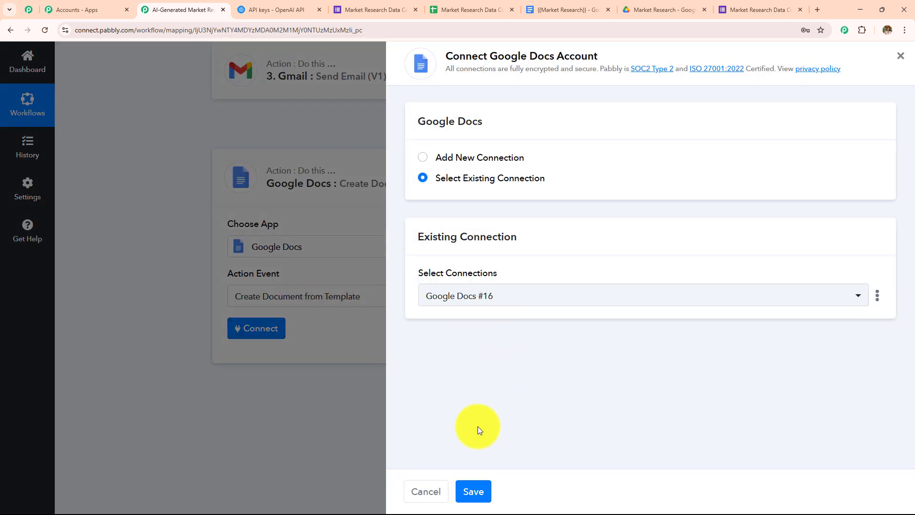
{"action": "left_click", "coordinate": [471, 491]}
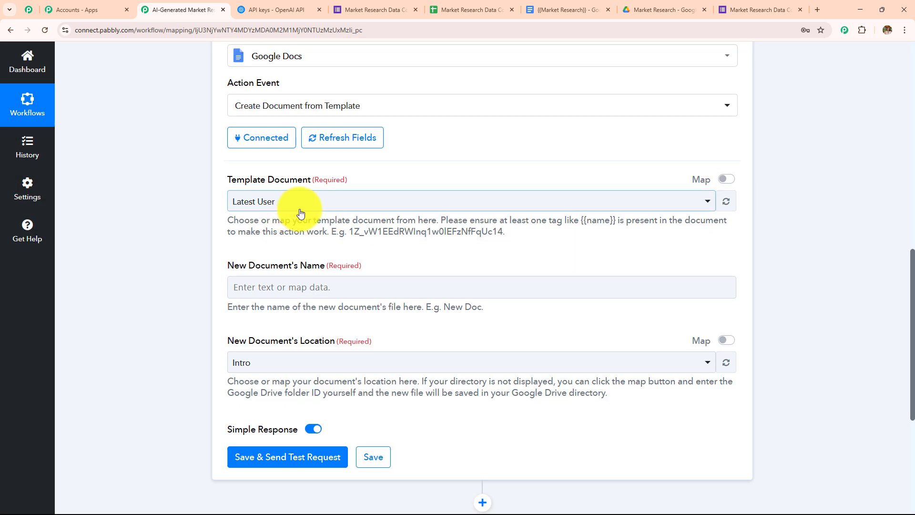
Step: Use {{Market Research}} as the template and name the new document after the respondent's Name
{"action": "left_click", "coordinate": [292, 209]}
{"action": "left_click", "coordinate": [296, 284]}
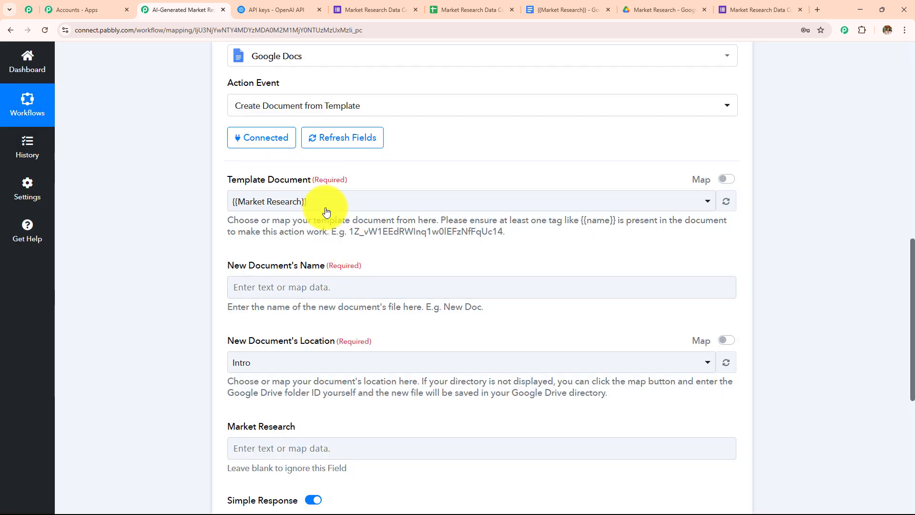
{"action": "left_click", "coordinate": [555, 9]}
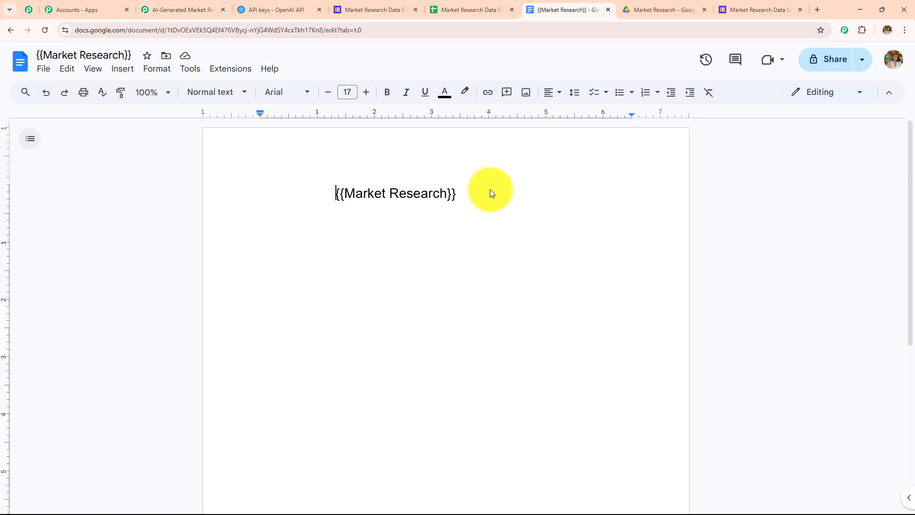
{"action": "left_click", "coordinate": [202, 9]}
{"action": "scroll", "coordinate": [274, 285], "scroll_direction": "down", "scroll_amount": 2}
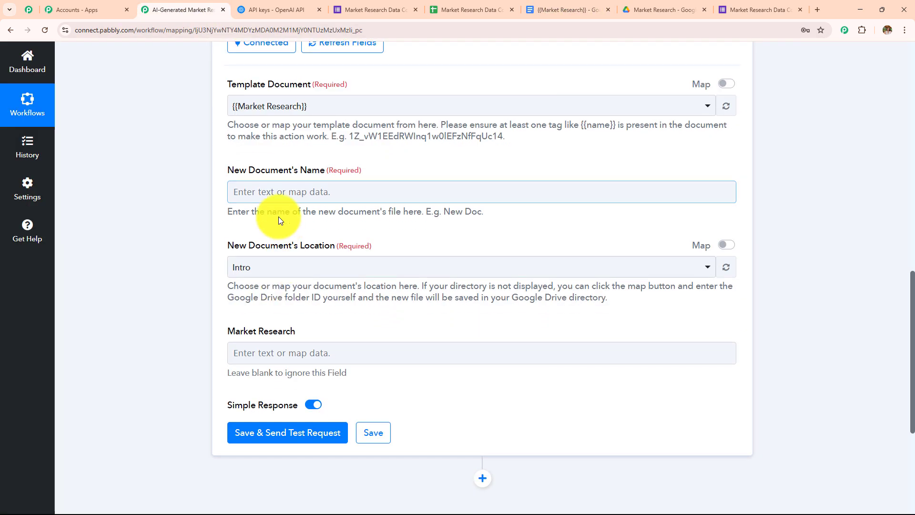
{"action": "left_click", "coordinate": [234, 192]}
{"action": "left_click", "coordinate": [289, 288]}
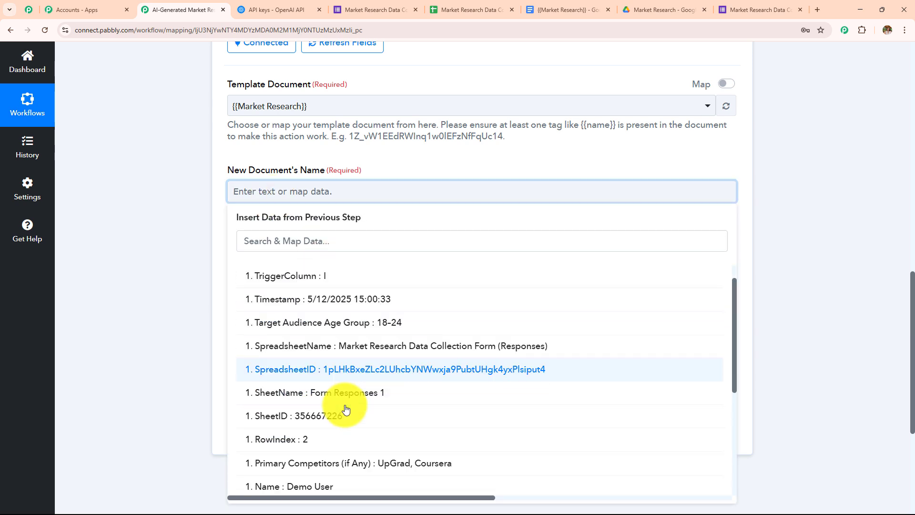
{"action": "scroll", "coordinate": [343, 406], "scroll_direction": "down", "scroll_amount": 3}
{"action": "left_click", "coordinate": [296, 383]}
{"action": "left_click", "coordinate": [367, 215]}
Step: Save new documents to the Market Research folder in Drive
{"action": "scroll", "coordinate": [377, 220], "scroll_direction": "down", "scroll_amount": 3}
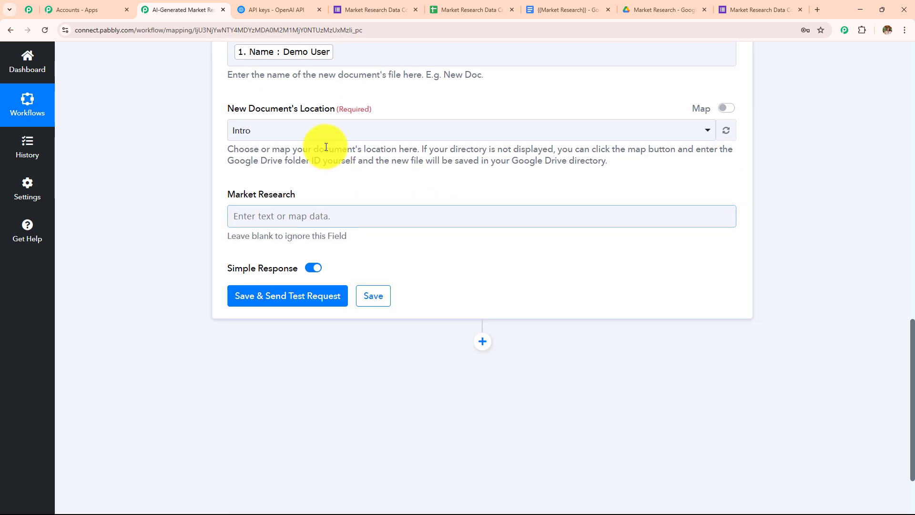
{"action": "left_click", "coordinate": [311, 132]}
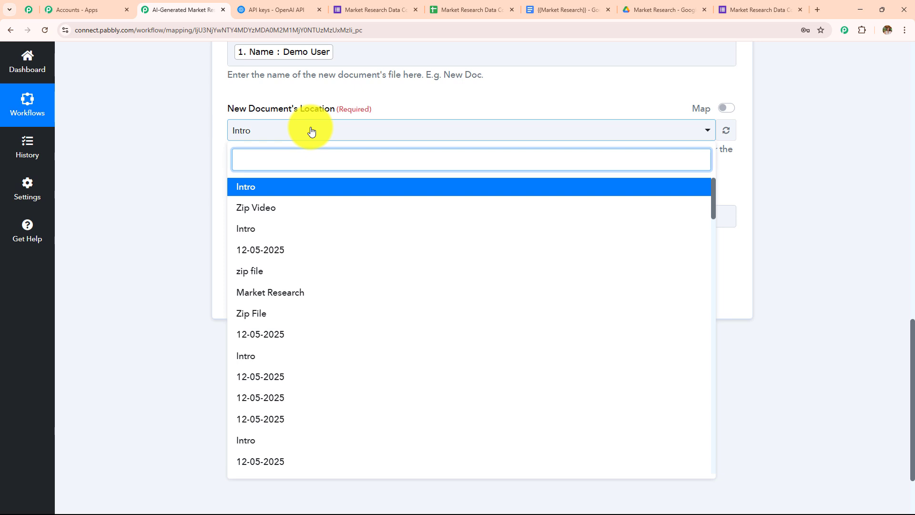
{"action": "left_click", "coordinate": [300, 292]}
{"action": "left_click", "coordinate": [662, 10]}
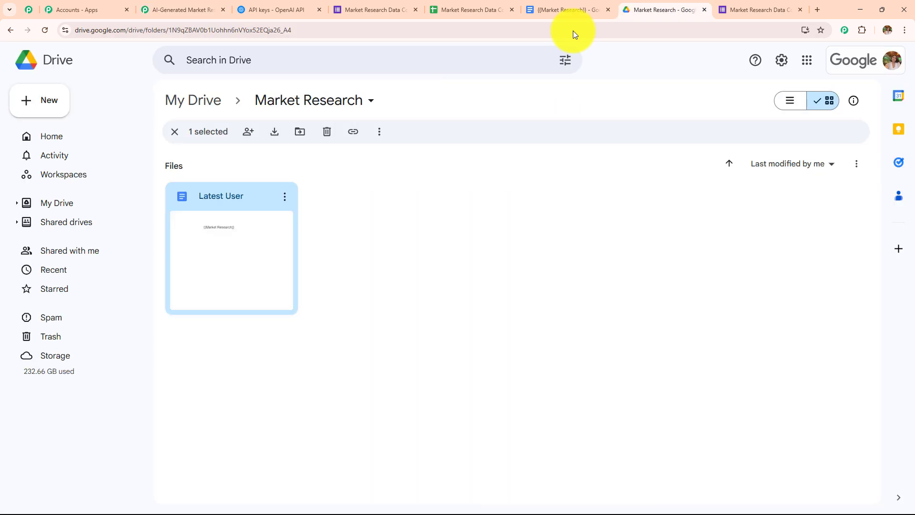
{"action": "left_click", "coordinate": [340, 291]}
{"action": "left_click", "coordinate": [148, 8]}
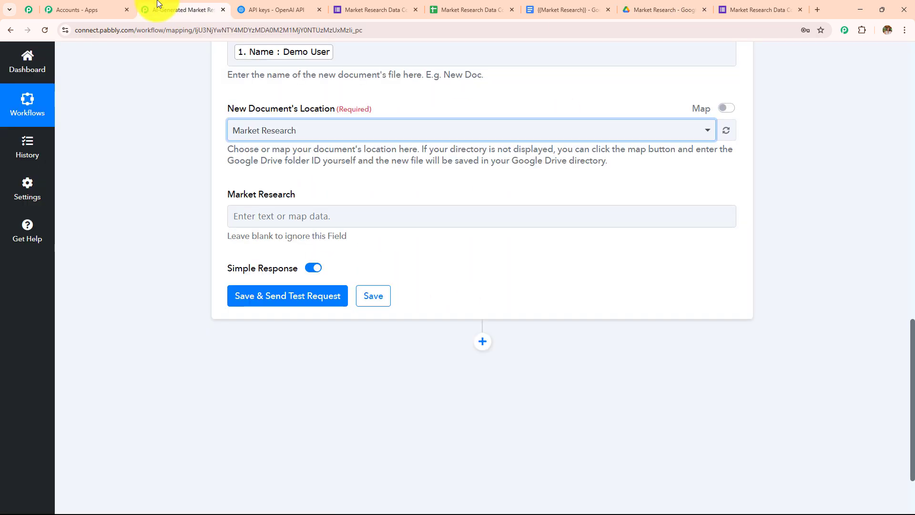
Step: Fill the Market Research tag with ChatGPT's Message Content and run the step's test
{"action": "left_click", "coordinate": [334, 220]}
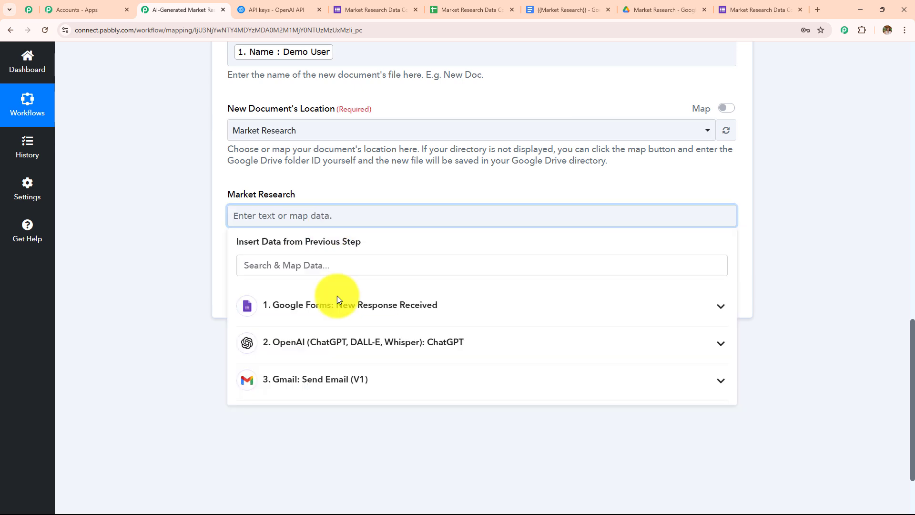
{"action": "left_click", "coordinate": [327, 379]}
{"action": "left_click", "coordinate": [334, 352]}
{"action": "scroll", "coordinate": [367, 352], "scroll_direction": "down", "scroll_amount": 2}
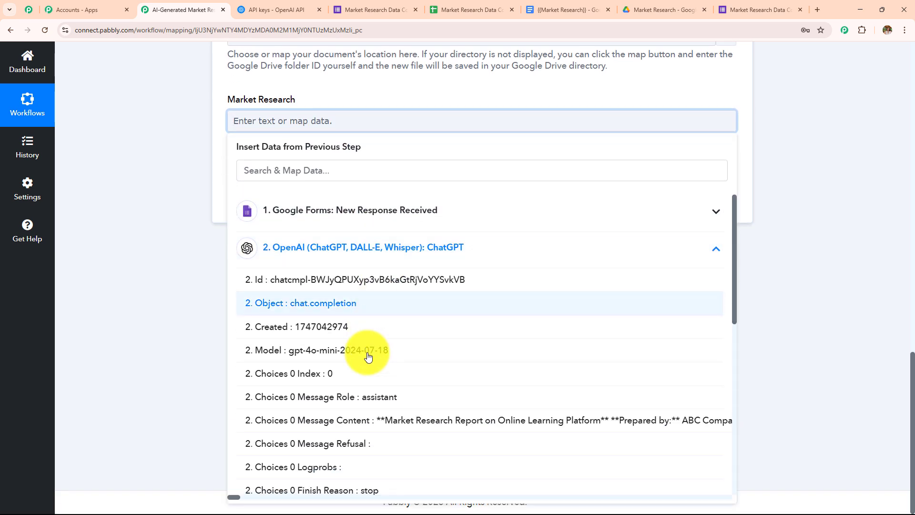
{"action": "left_click", "coordinate": [372, 419]}
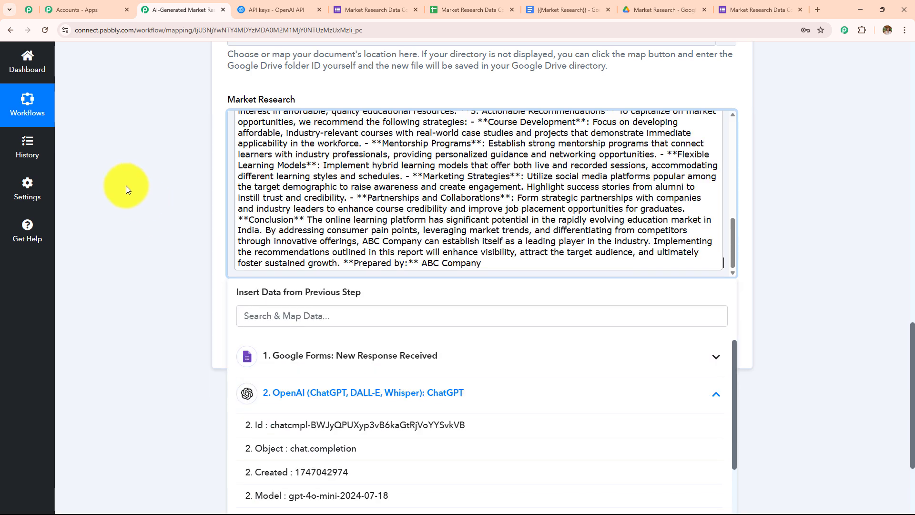
{"action": "left_click", "coordinate": [126, 185]}
{"action": "scroll", "coordinate": [322, 218], "scroll_direction": "down", "scroll_amount": 1}
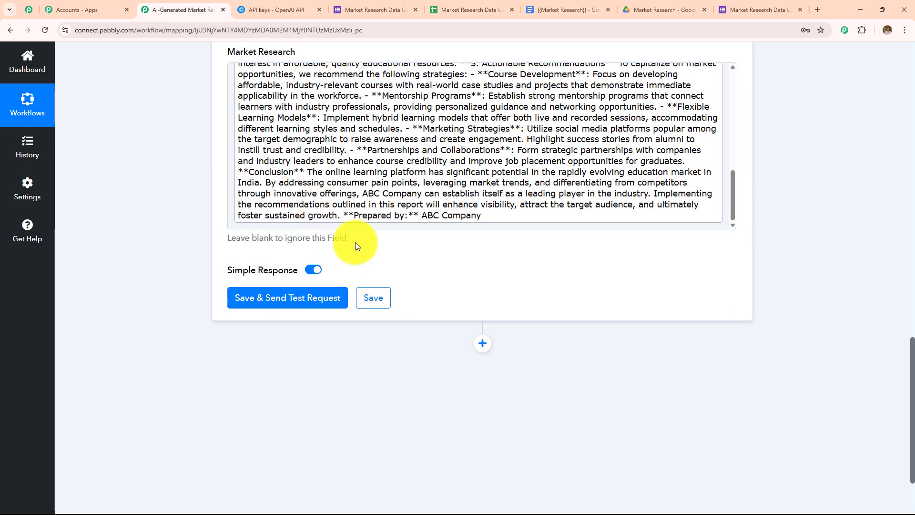
{"action": "left_click", "coordinate": [302, 299]}
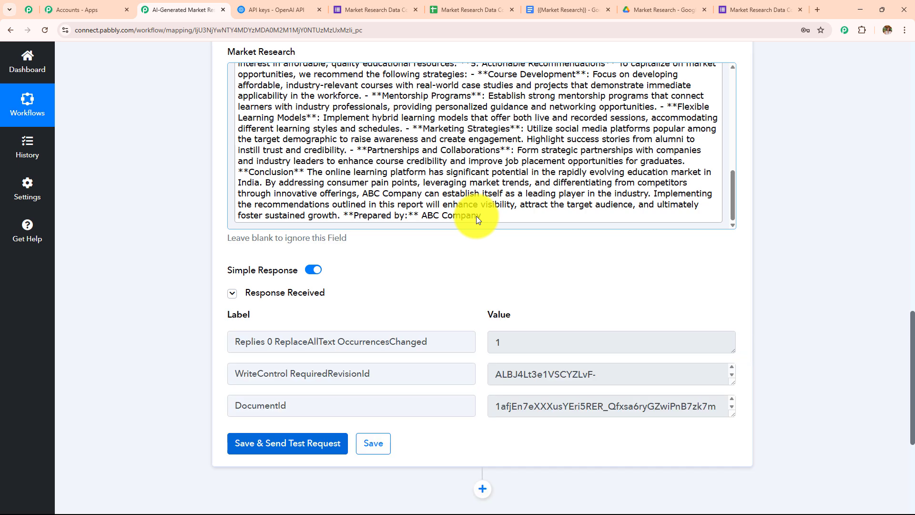
Step: Open the new report in the Market Research Drive folder and review its five pages
{"action": "left_click", "coordinate": [692, 4]}
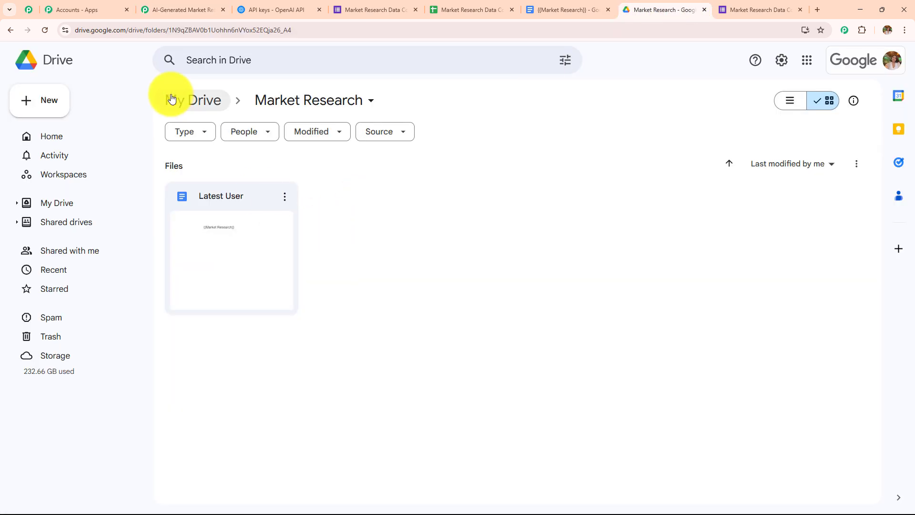
{"action": "left_click", "coordinate": [45, 30]}
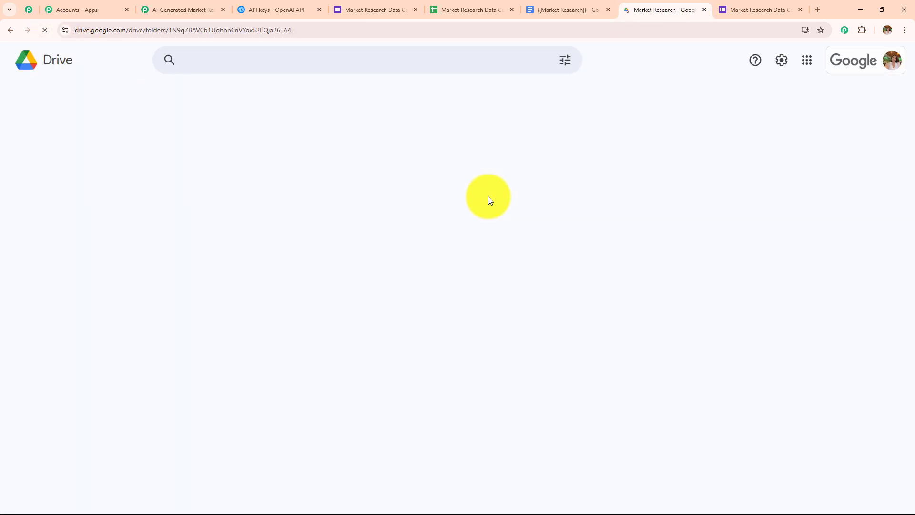
{"action": "double_click", "coordinate": [358, 285]}
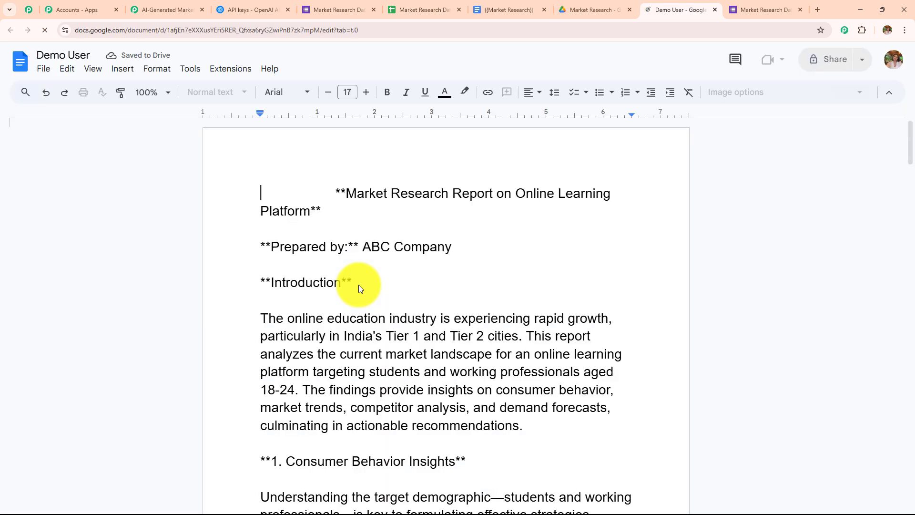
{"action": "scroll", "coordinate": [386, 302], "scroll_direction": "down", "scroll_amount": 20}
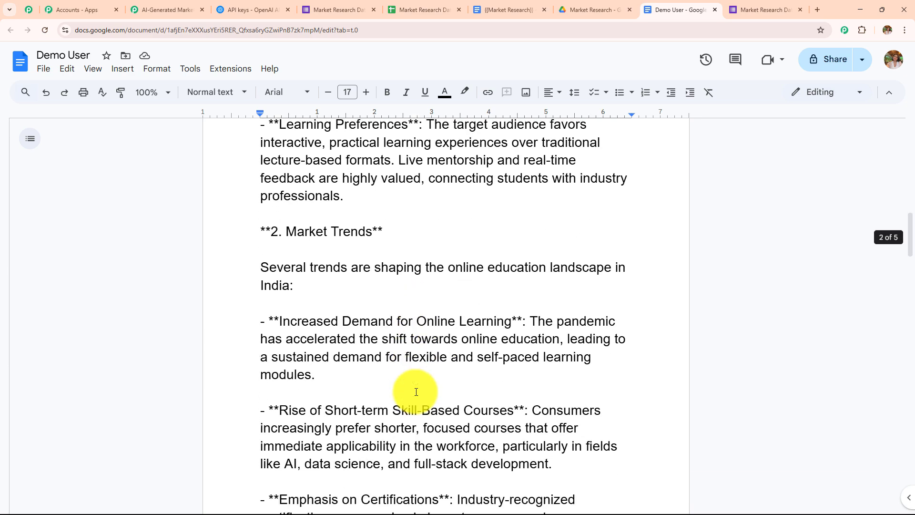
{"action": "scroll", "coordinate": [416, 392], "scroll_direction": "down", "scroll_amount": 20}
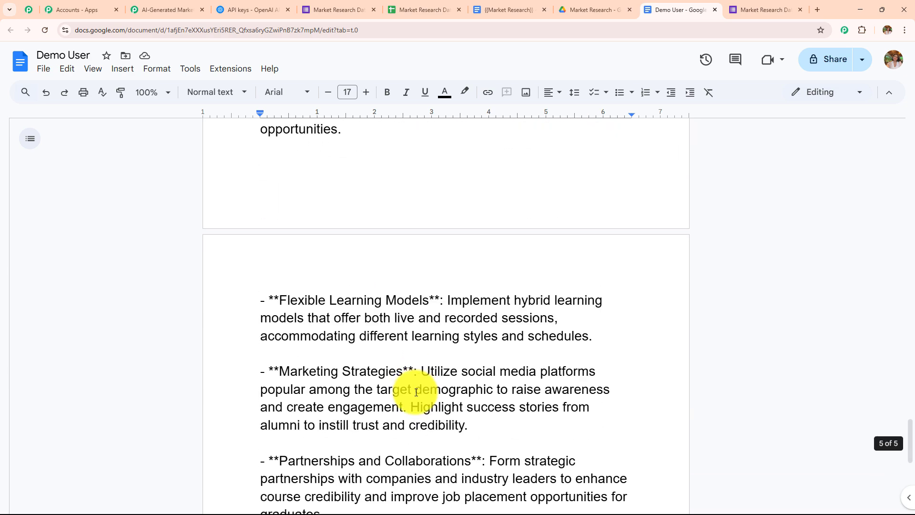
{"action": "left_click", "coordinate": [175, 9]}
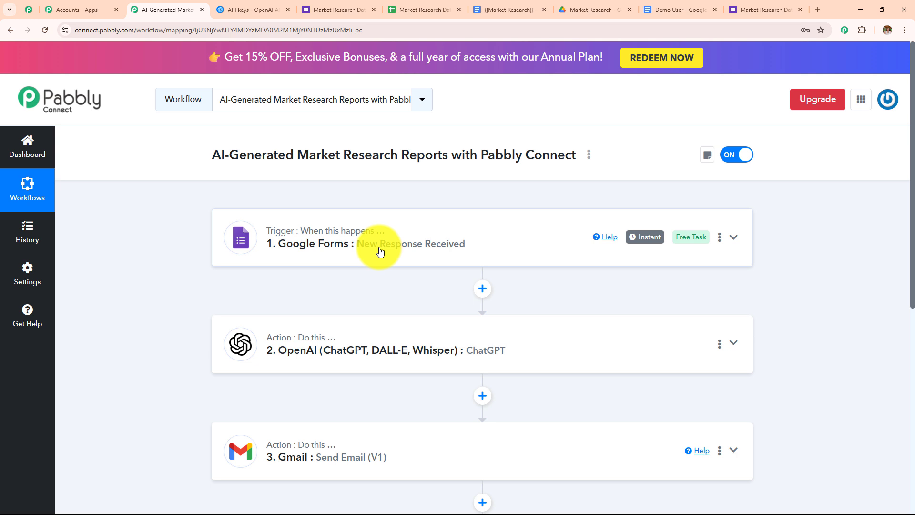
{"action": "scroll", "coordinate": [623, 247], "scroll_direction": "down", "scroll_amount": 2}
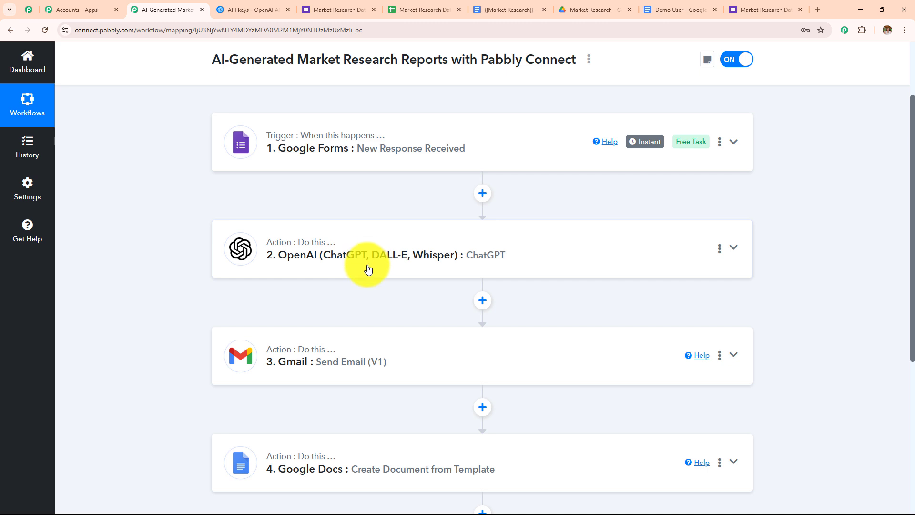
{"action": "scroll", "coordinate": [551, 249], "scroll_direction": "down", "scroll_amount": 3}
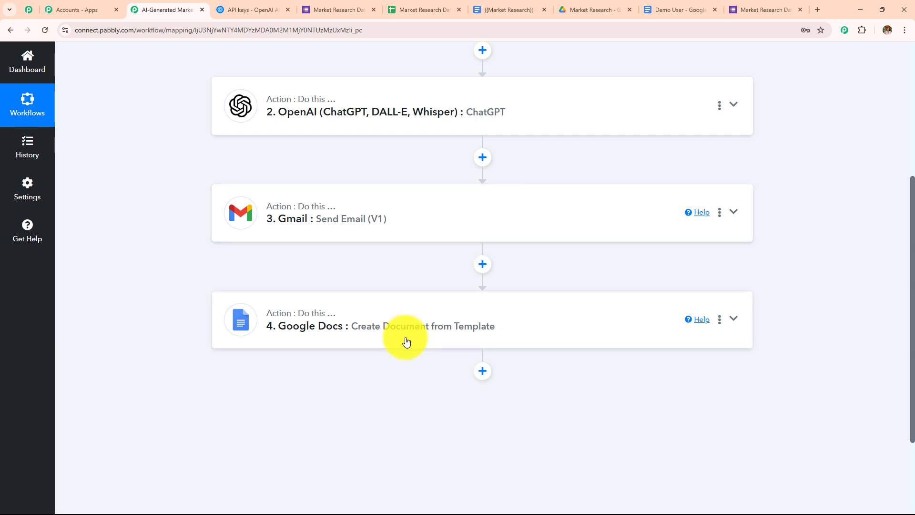
{"action": "scroll", "coordinate": [406, 342], "scroll_direction": "up", "scroll_amount": 5}
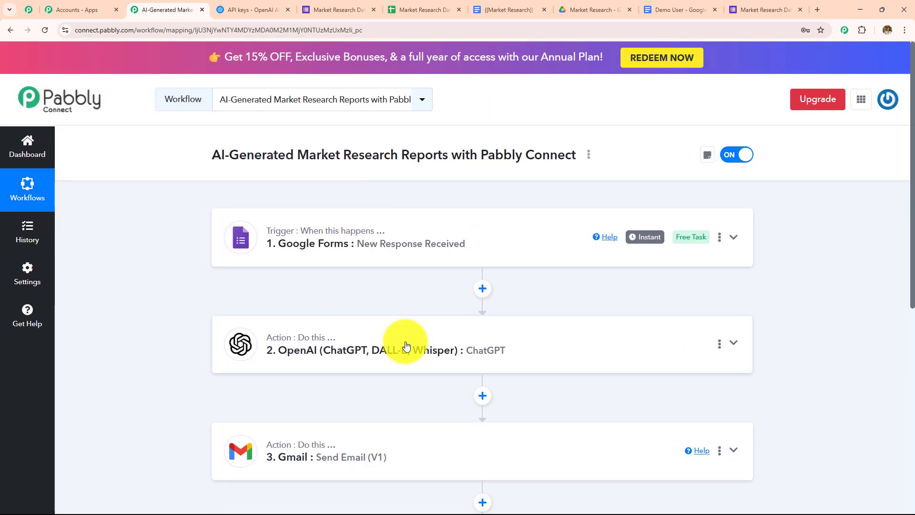
{"action": "scroll", "coordinate": [405, 341], "scroll_direction": "down", "scroll_amount": 2}
{"action": "scroll", "coordinate": [405, 345], "scroll_direction": "up", "scroll_amount": 3}
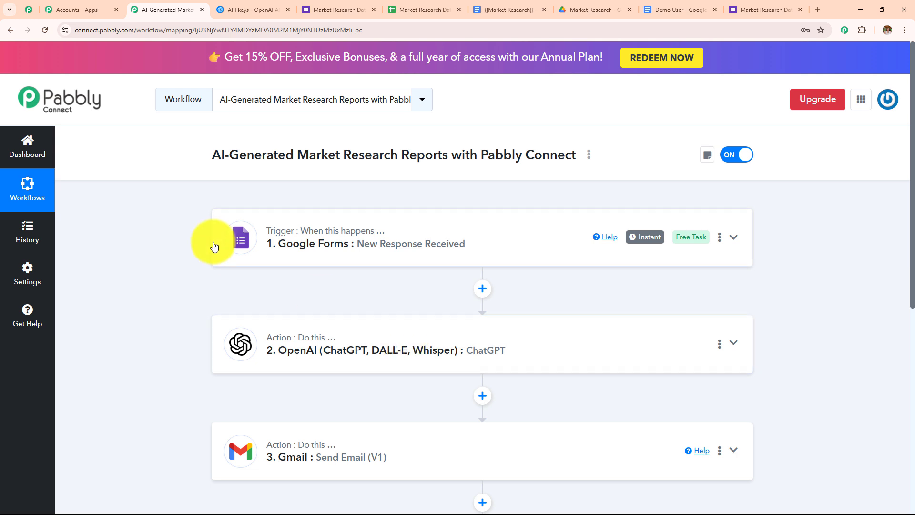
{"action": "scroll", "coordinate": [313, 374], "scroll_direction": "down", "scroll_amount": 2}
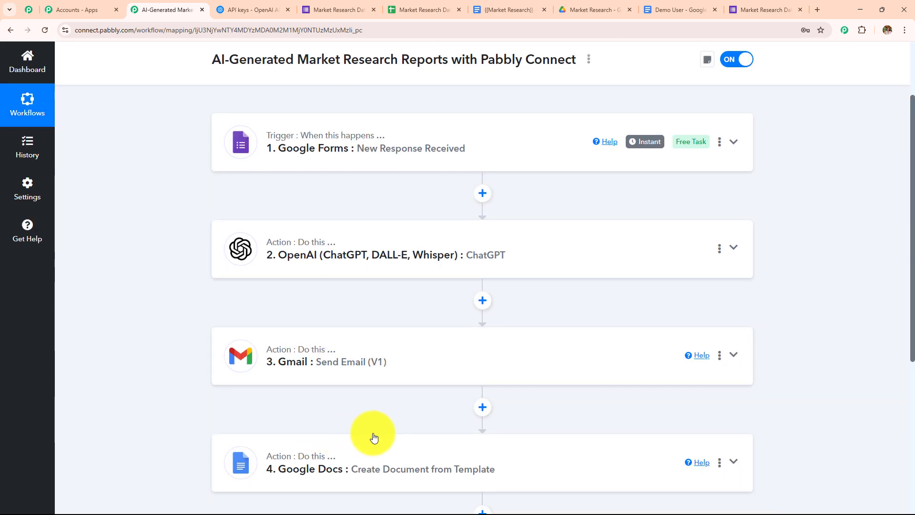
{"action": "scroll", "coordinate": [374, 435], "scroll_direction": "up", "scroll_amount": 2}
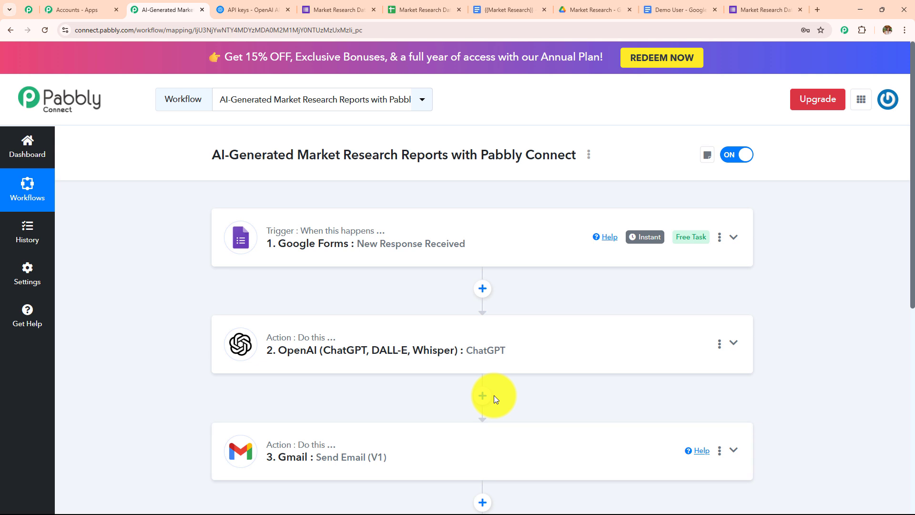